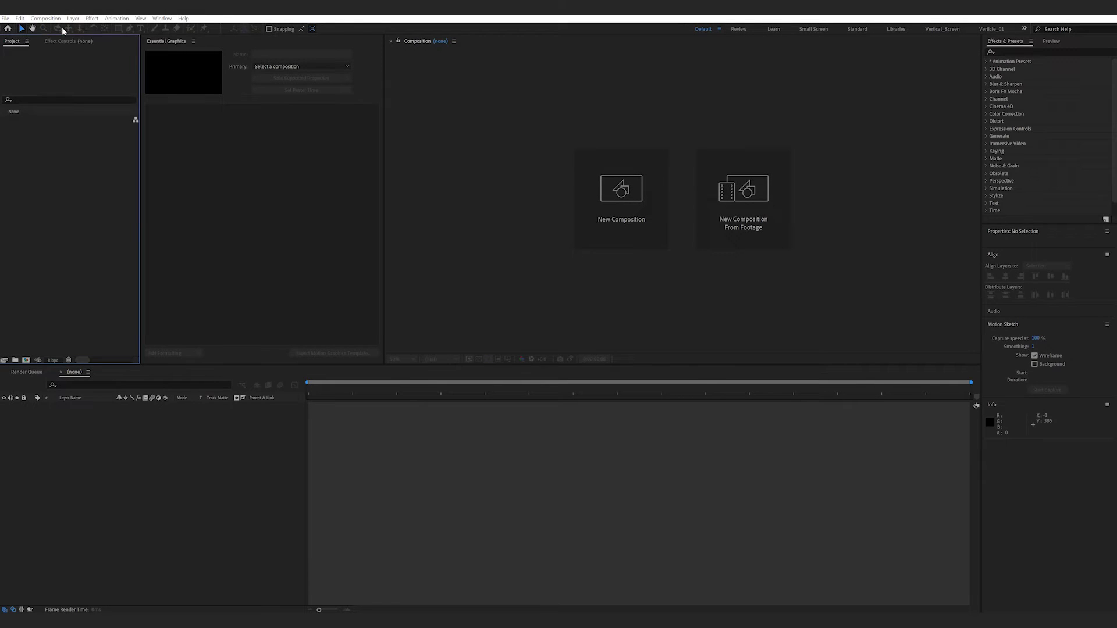
left_click(622, 413)
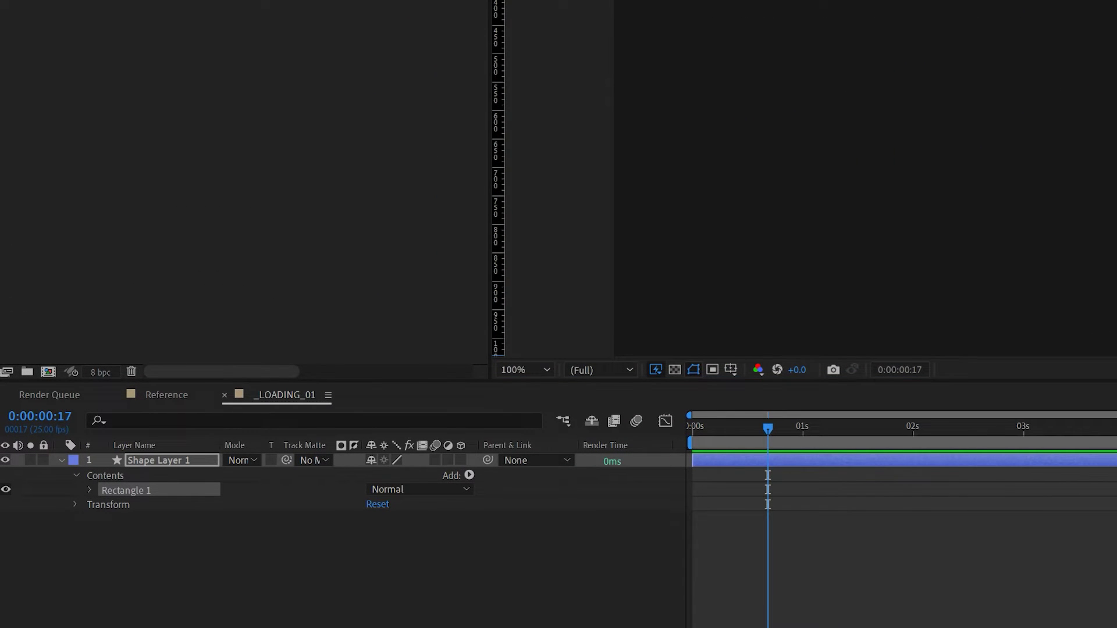
Set the anchor point of Shape Layer 1 to 0, 0 in its layer transform
left_click(75, 504)
left_click(376, 517)
type("0")
key("Tab")
type("0")
key("Tab")
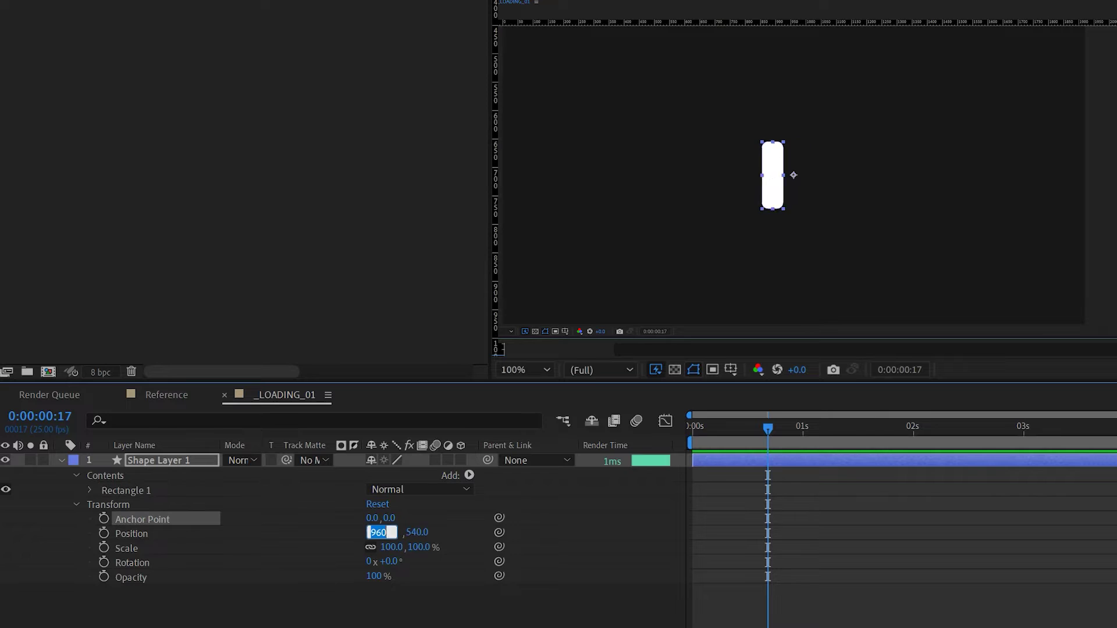
Set the position in the Rectangle 1 group's own transform to 0, 0
left_click(89, 490)
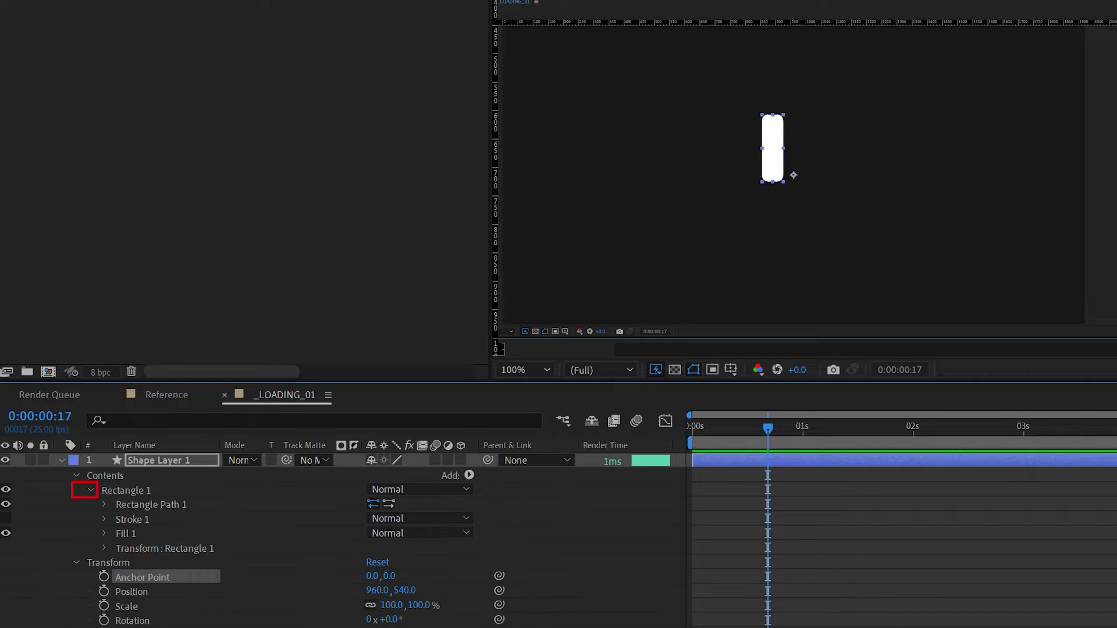
left_click(104, 504)
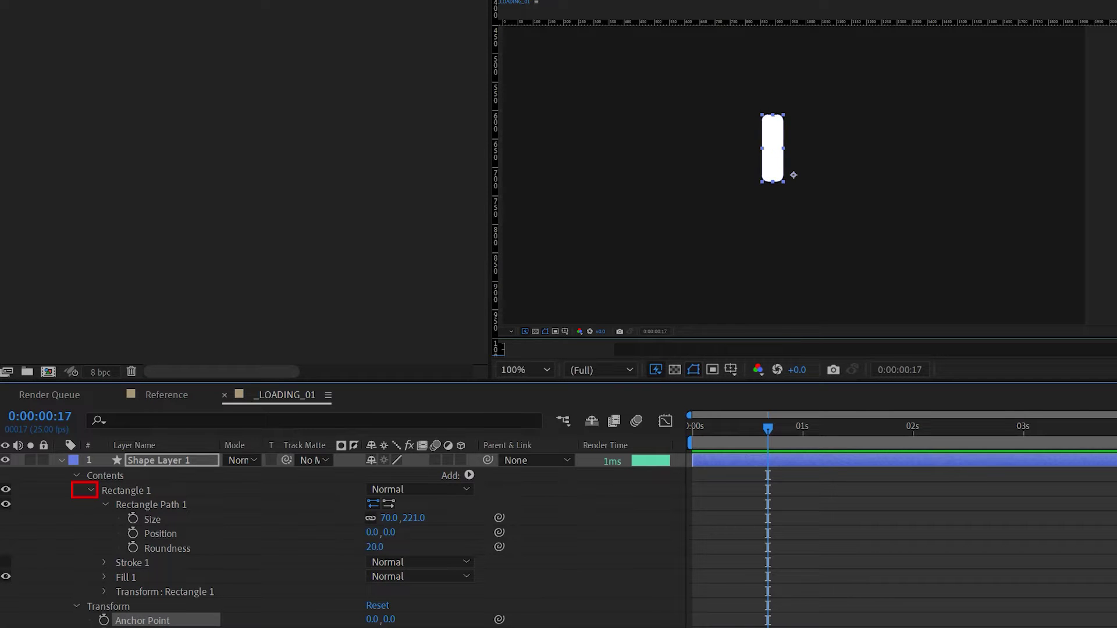
left_click(104, 592)
left_click(378, 619)
type("0")
key("Tab")
type("0")
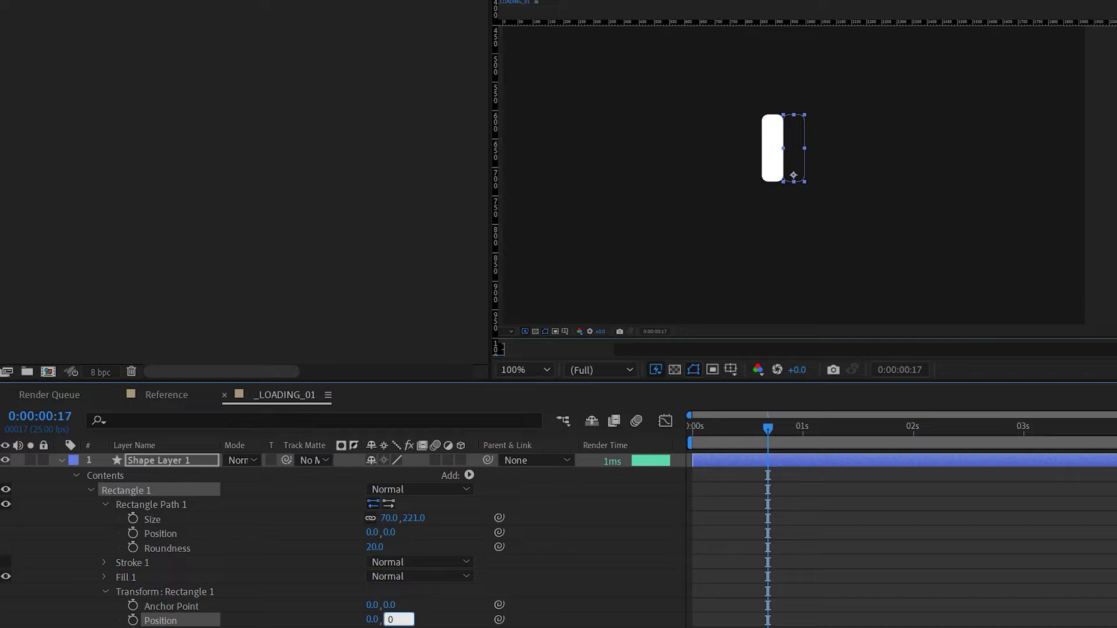
key("Tab")
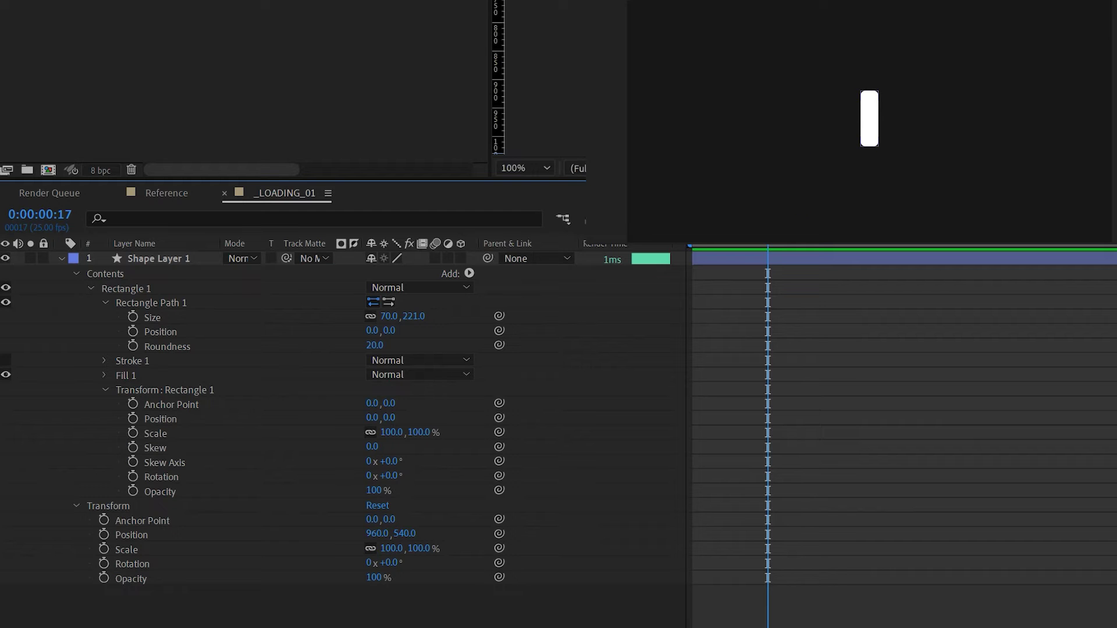
Add a Repeater to the shape layer and set it to 12 copies
left_click(468, 475)
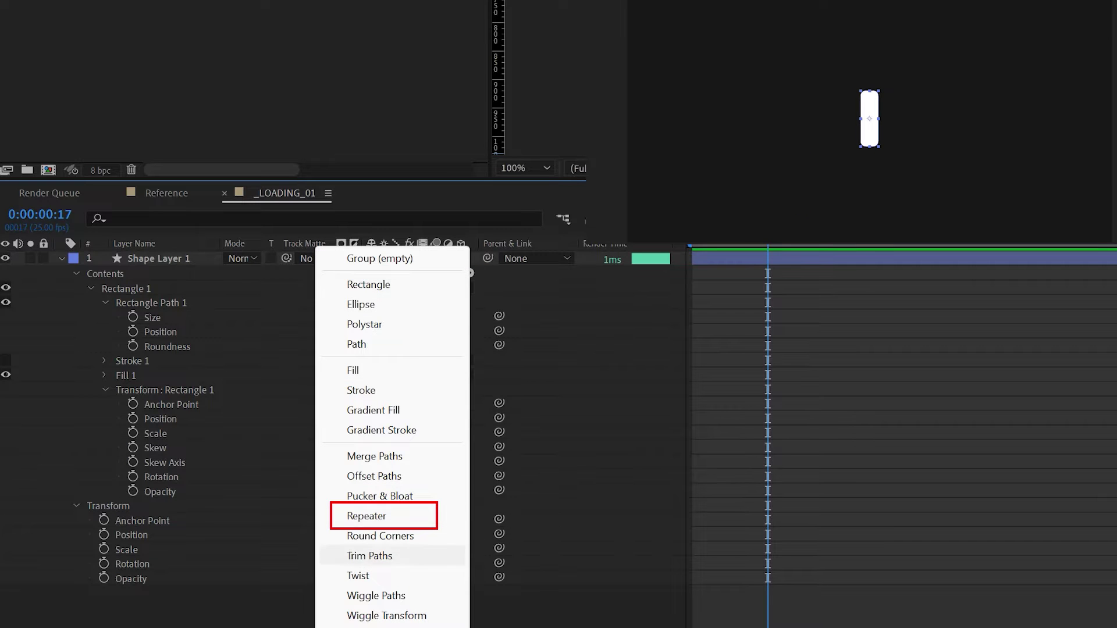
left_click(366, 516)
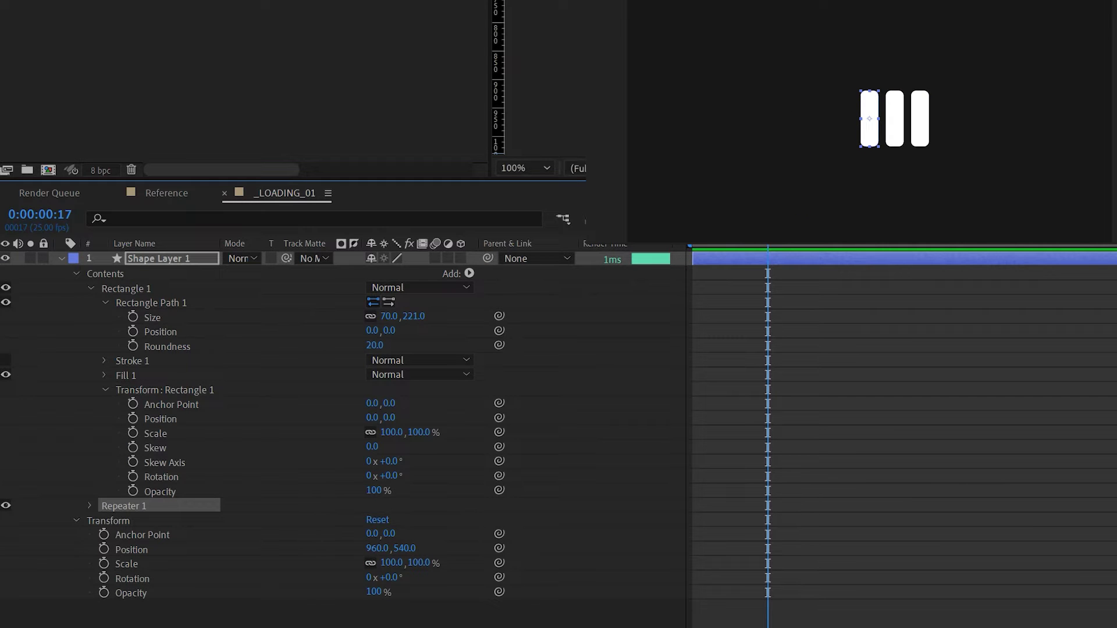
left_click(89, 505)
left_click(374, 510)
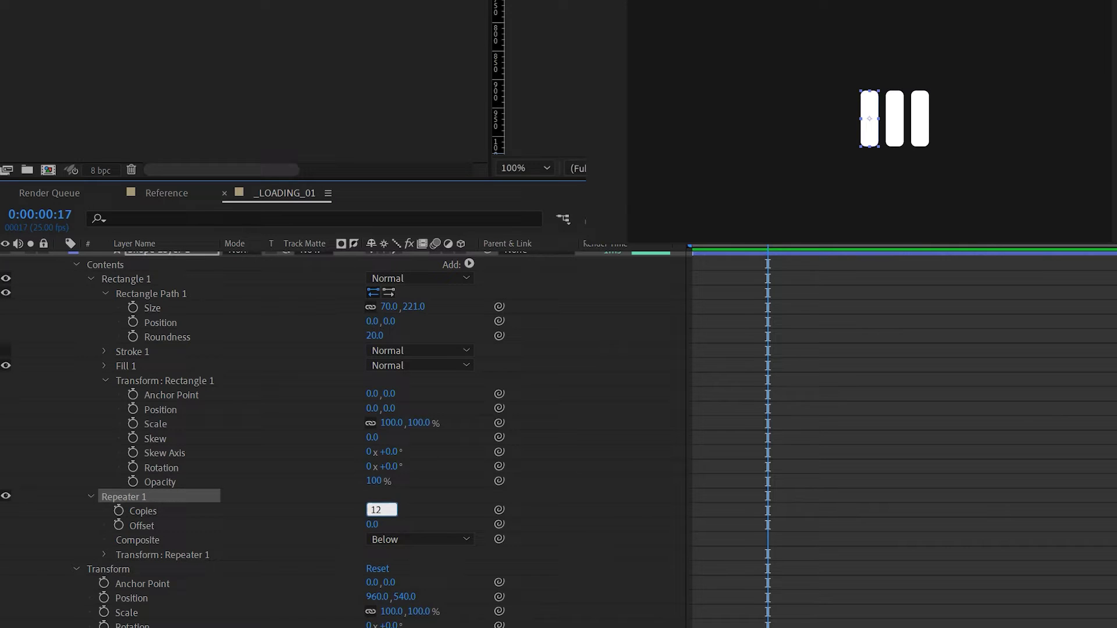
type("12")
key("Return")
left_click(104, 555)
scroll(343, 437, "down", 2)
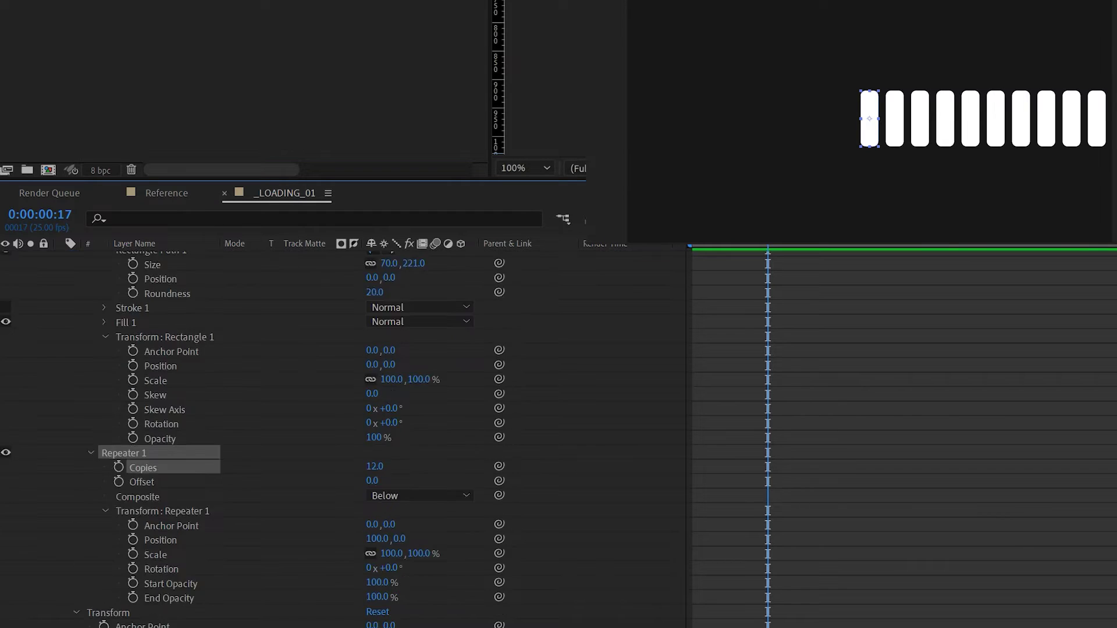
left_click(376, 495)
type("0")
key("Return")
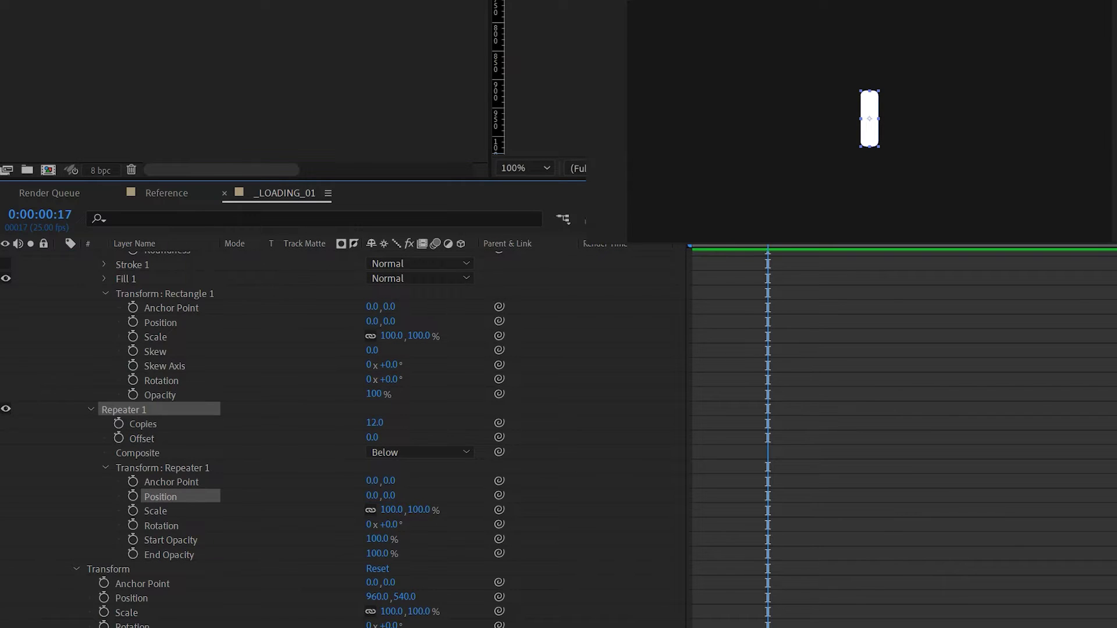
key("ctrl+z")
Set the position in the Repeater 1 transform to 0, 0 so all copies sit on one spot
left_click(105, 554)
scroll(291, 436, "down", 2)
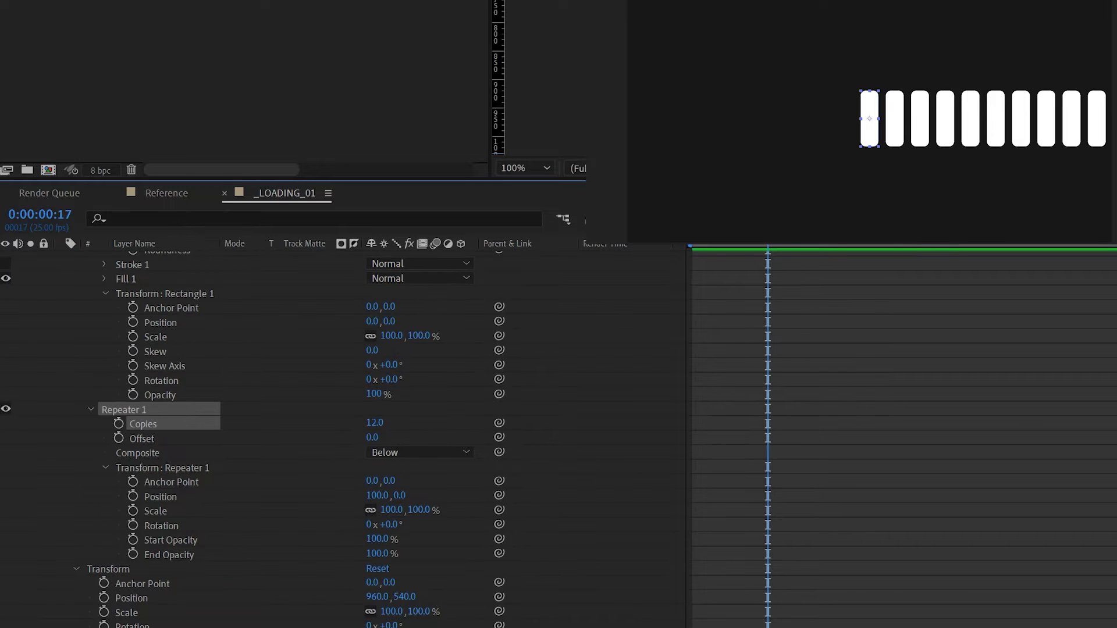
left_click(376, 495)
type("0")
key("Return")
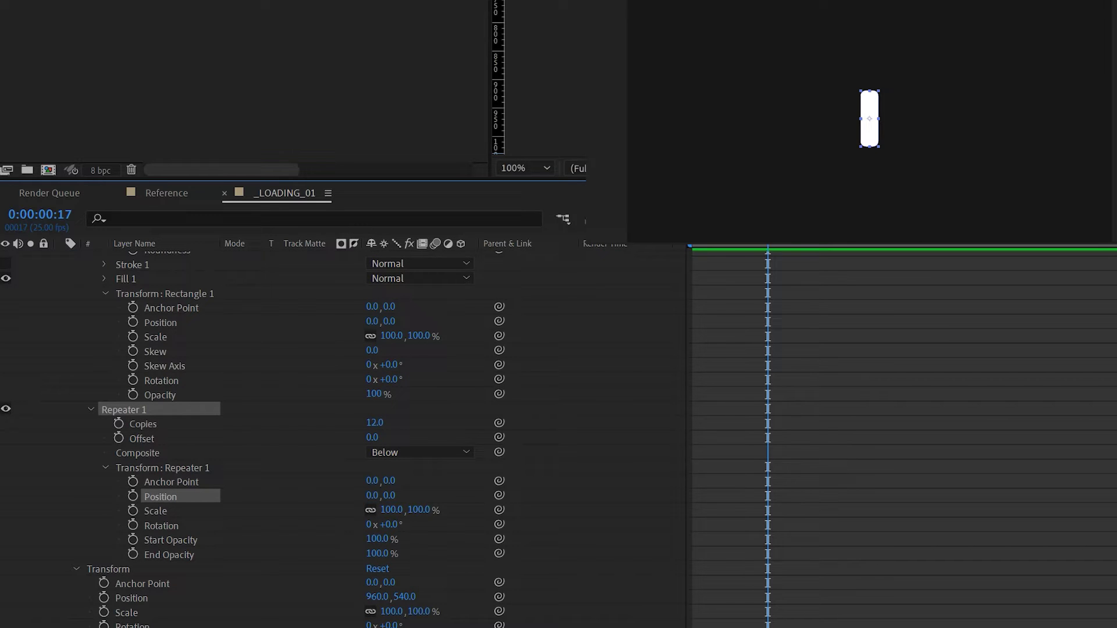
Add an expression to the repeater's rotation that divides 360 by the linked Copies property of Repeater 1
left_click(161, 525)
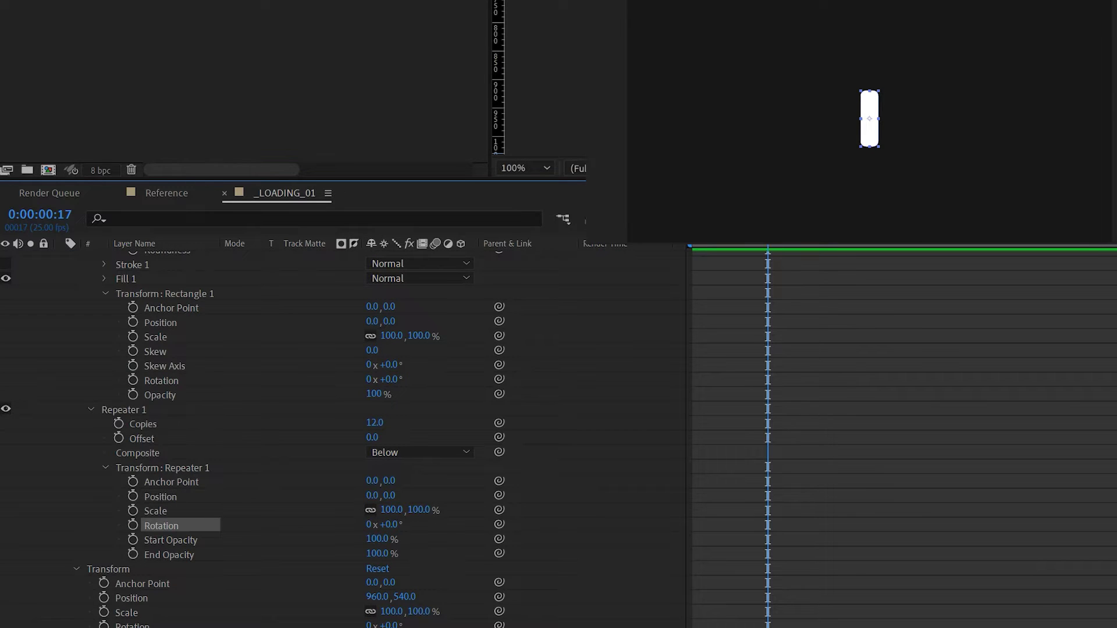
left_click(133, 525, "alt")
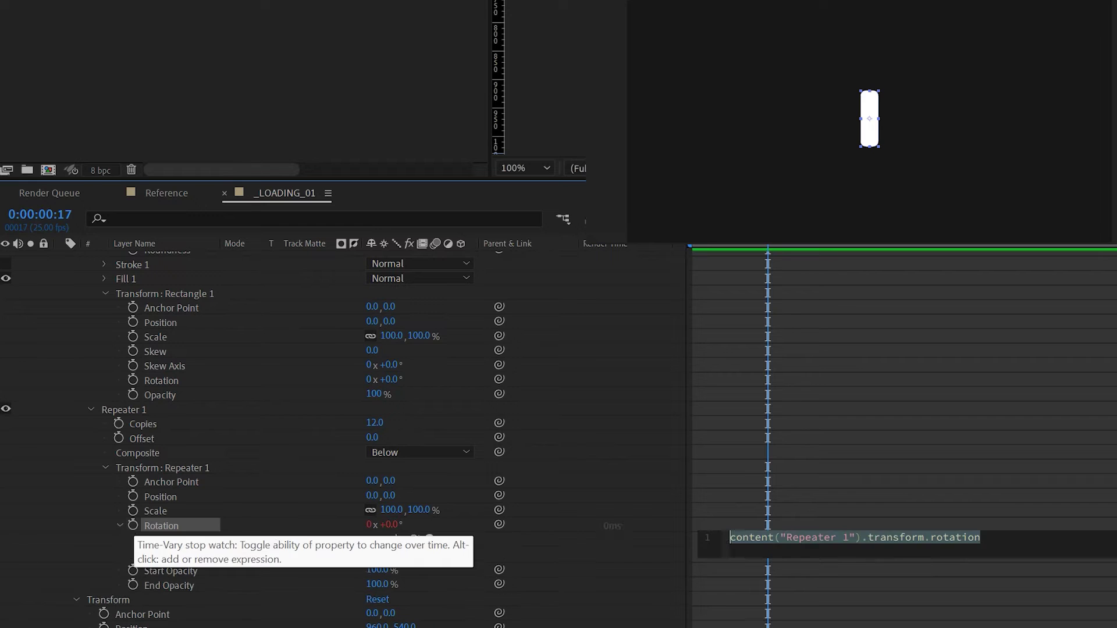
type("360/")
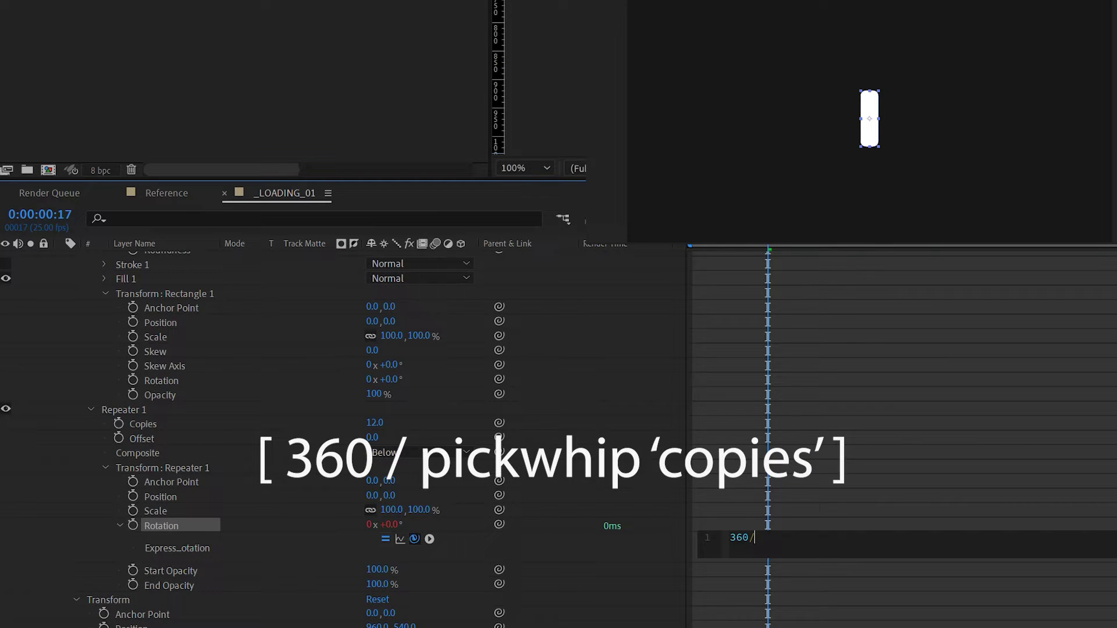
left_click_drag(415, 539, 145, 424)
Set the Rectangle 1 group's Y position to -292 so the copies spread into a ring
left_click_drag(388, 321, 219, 321)
key("comma")
key("comma")
key("period")
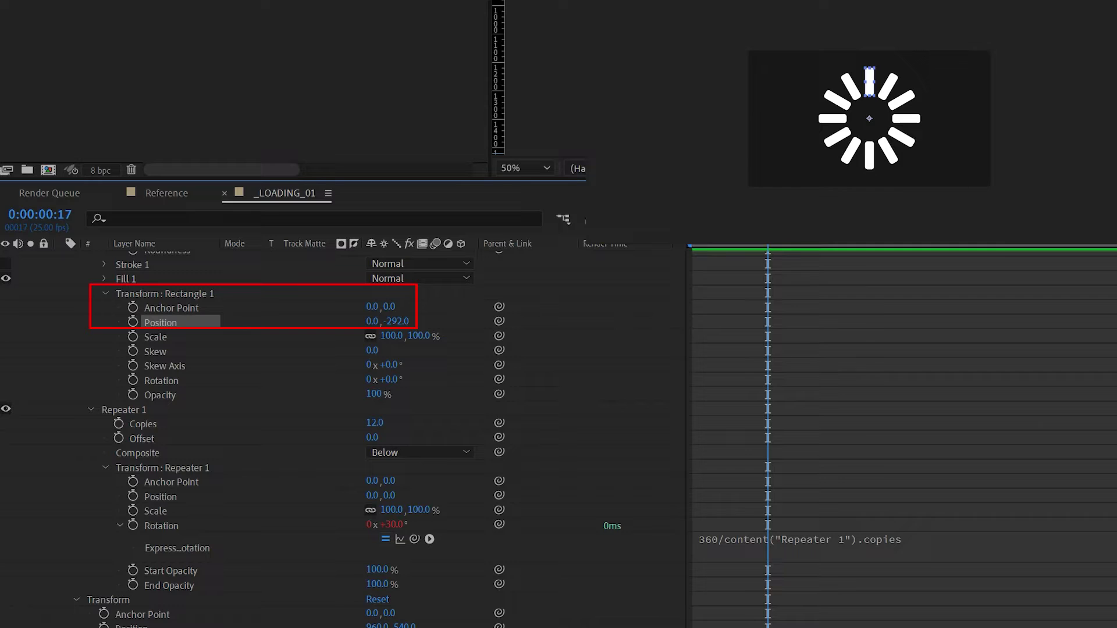
key("period")
scroll(344, 437, "down", 1)
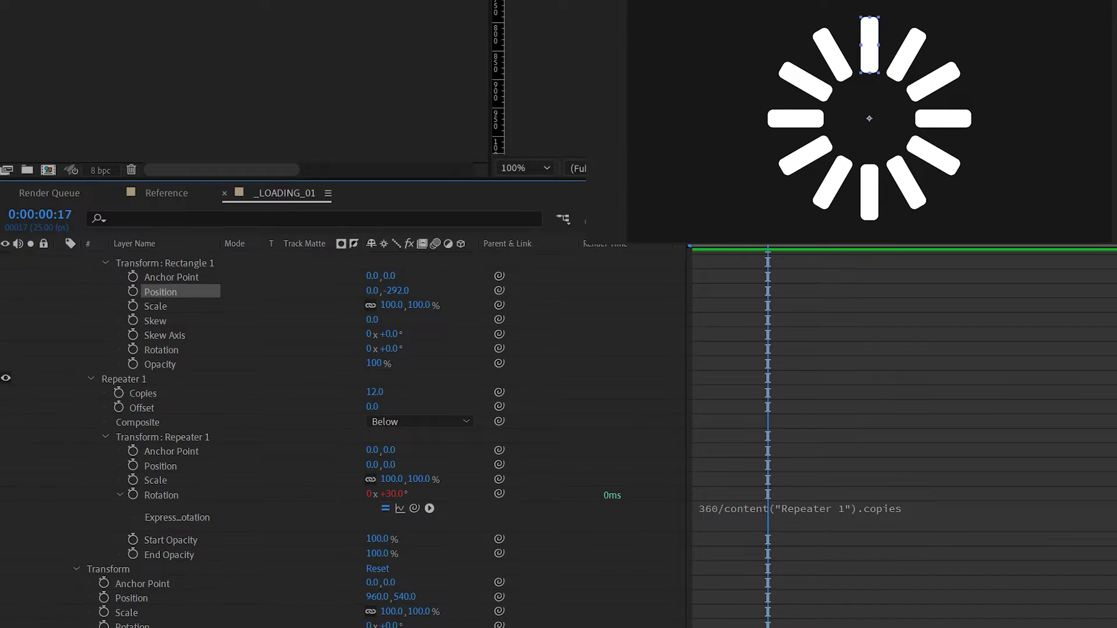
Scale the whole shape layer down to 12%
mouse_move(391, 612)
left_mouse_down()
mouse_move(351, 611)
mouse_move(389, 611)
mouse_move(378, 611)
left_mouse_up()
key("comma")
key("period")
key("period")
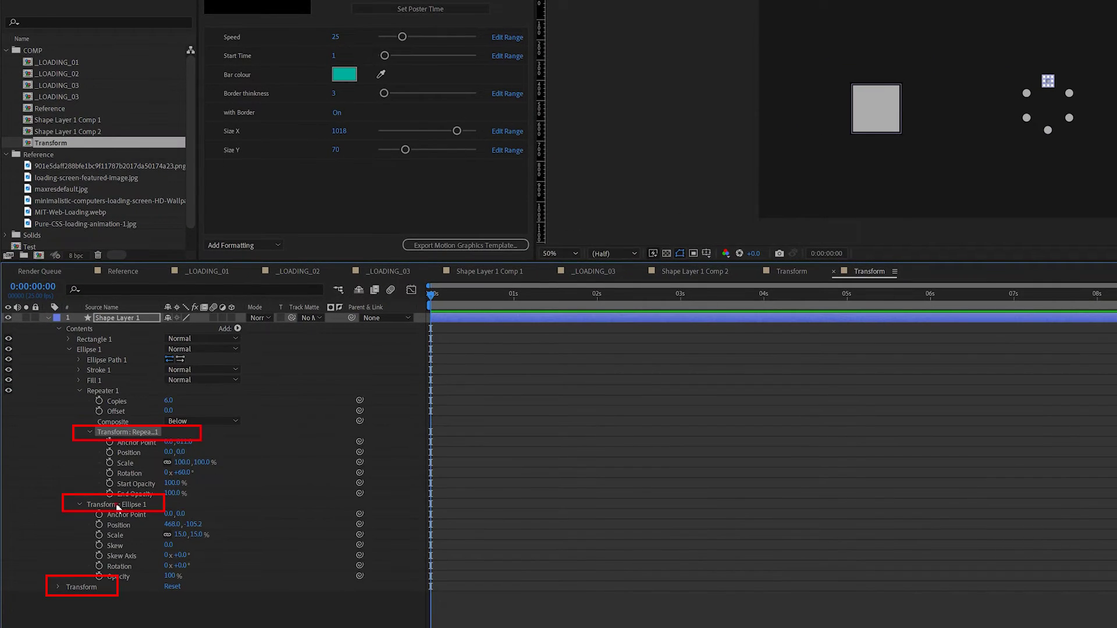
Try shifting the dots in the Transform composition through the ellipse, layer and repeater transforms
left_click(118, 505)
left_click(60, 587)
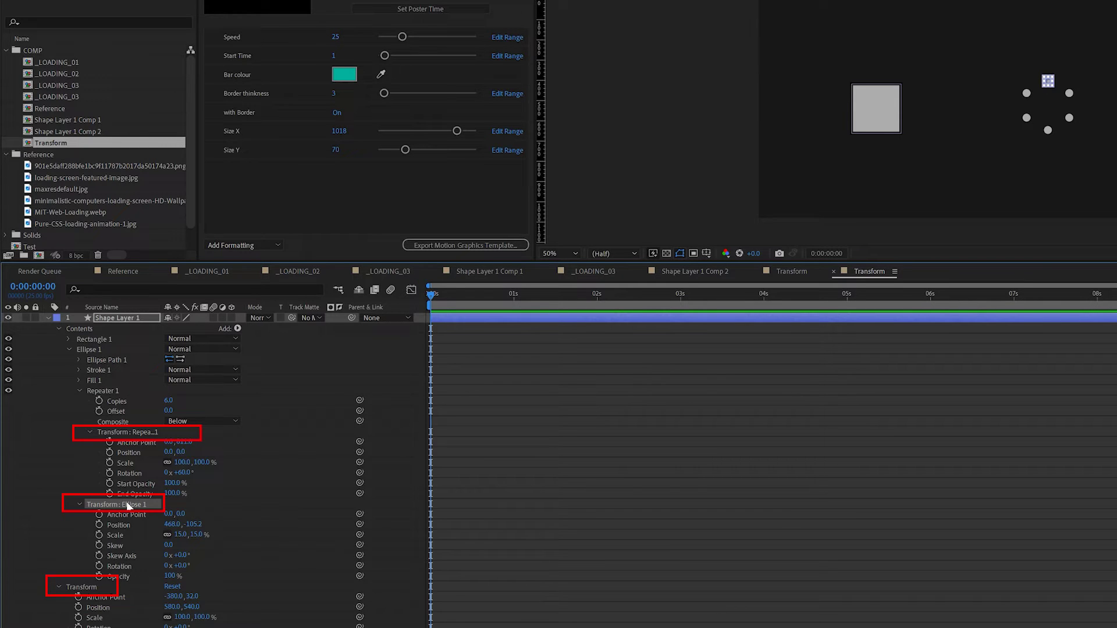
mouse_move(187, 523)
left_mouse_down()
mouse_move(232, 519)
mouse_move(102, 524)
mouse_move(207, 528)
left_mouse_up()
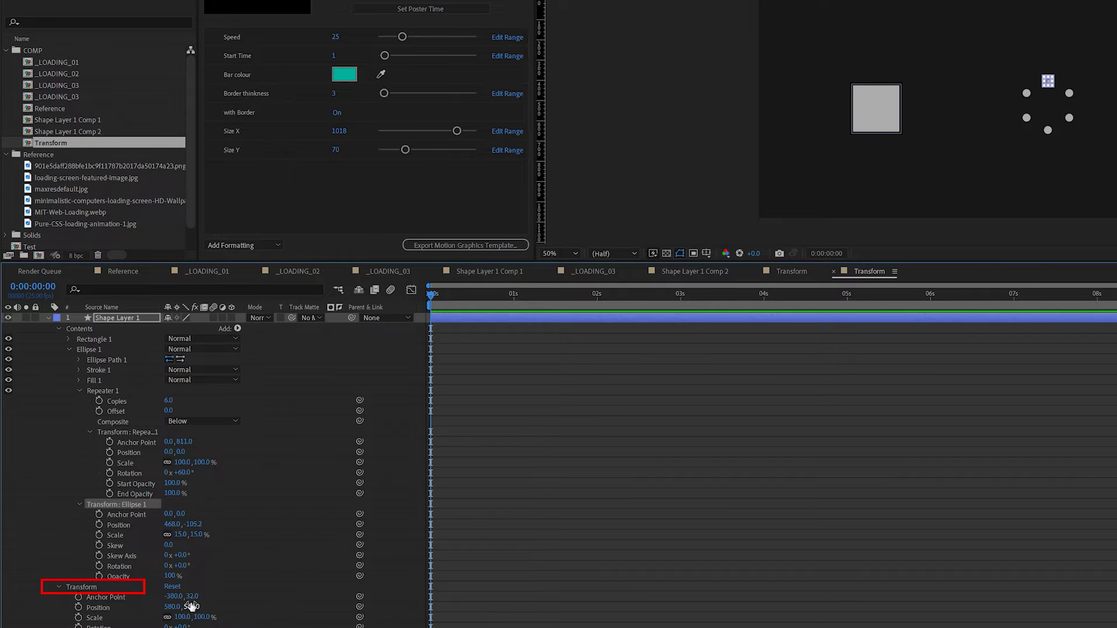
mouse_move(192, 609)
left_mouse_down()
mouse_move(209, 609)
mouse_move(84, 596)
mouse_move(191, 597)
left_mouse_up()
key("ctrl+z")
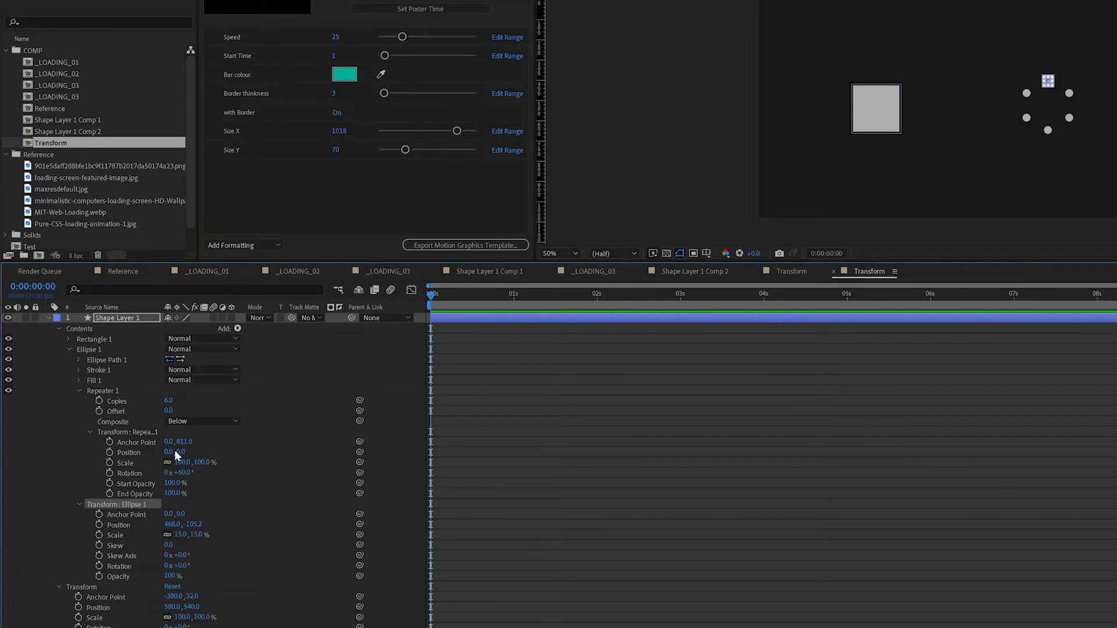
mouse_move(185, 441)
left_mouse_down()
mouse_move(367, 445)
mouse_move(205, 444)
left_mouse_up()
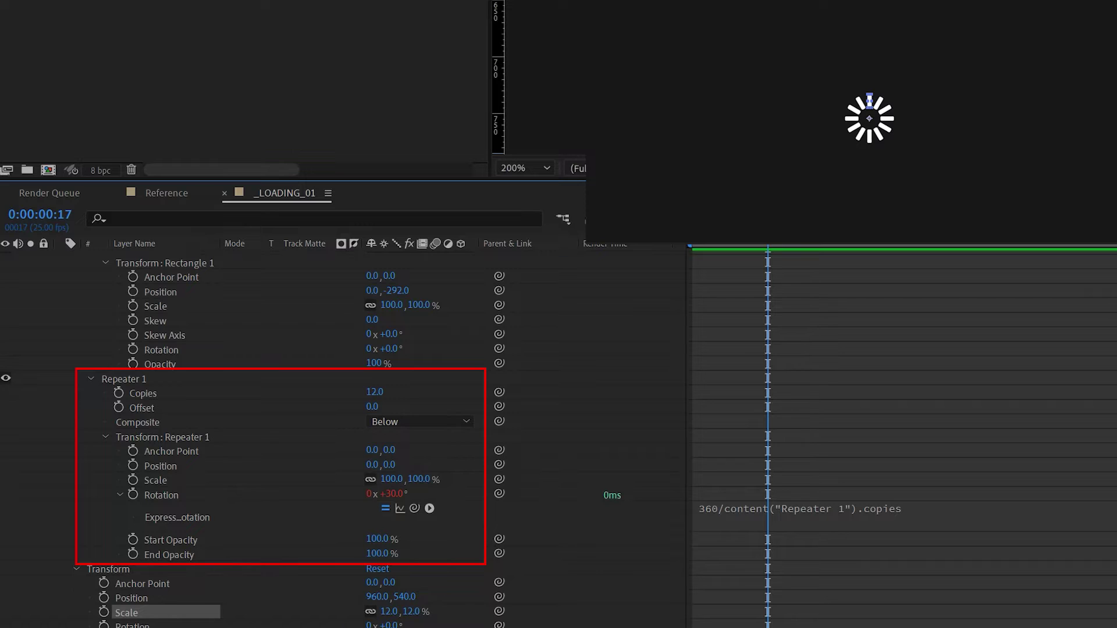
Set the repeater to 18 copies and the Rectangle 1 group's Y position to about -431.9
left_click(375, 392)
type("18")
key("Return")
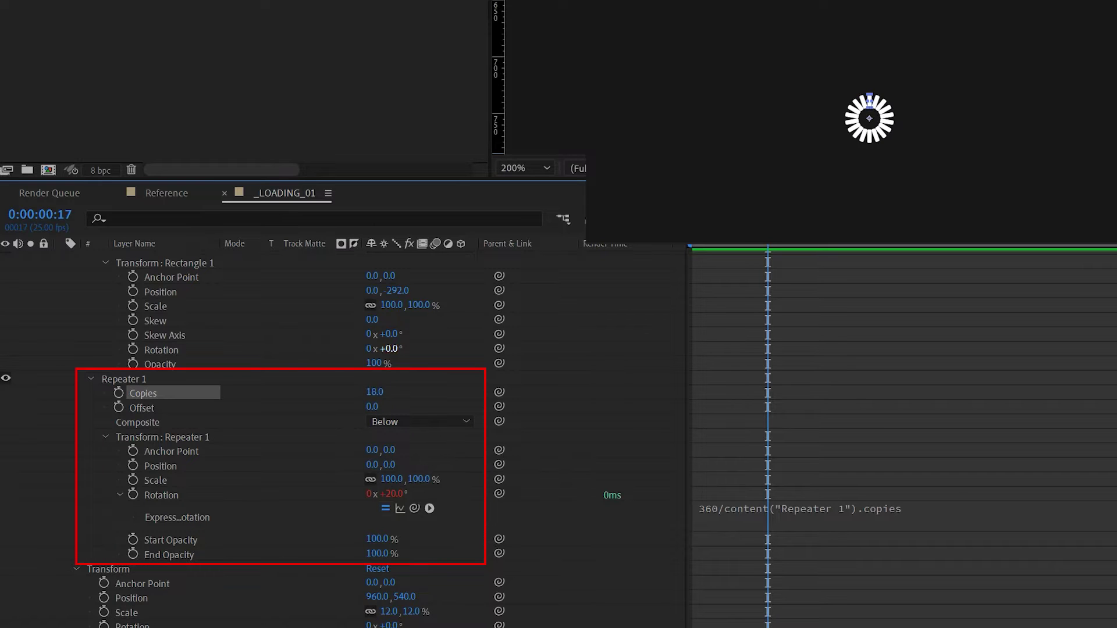
left_click_drag(397, 290, 374, 290)
key("comma")
key("comma")
key("period")
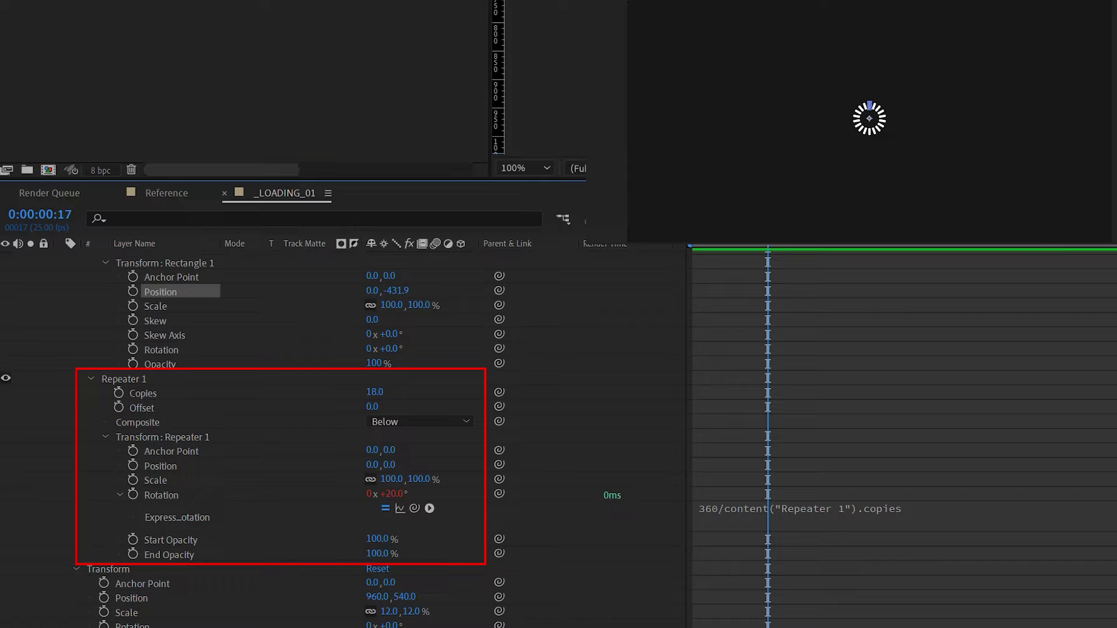
Set the repeater to 12 copies and the Rectangle 1 group's Y position to -322
left_click(375, 392)
type("12")
key("Return")
left_click_drag(396, 291, 460, 290)
key("comma")
key("comma")
key("period")
key("period")
key("period")
key("period")
key("comma")
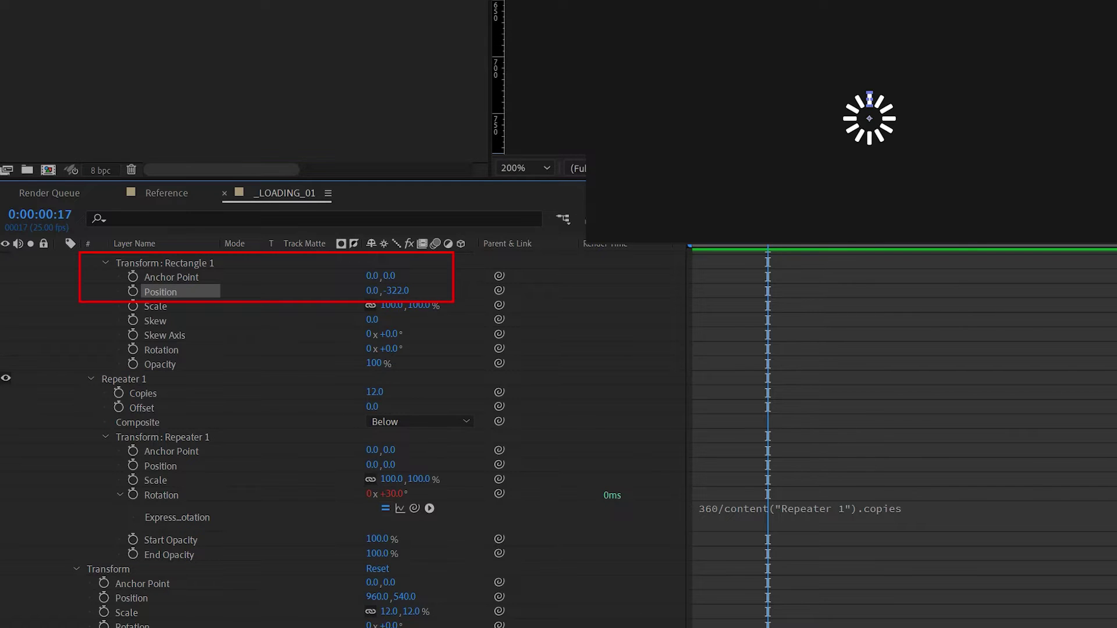
Scale the shape layer to 47.7% and lower the repeater's start opacity so the bars fade around the ring
left_click_drag(391, 611, 412, 612)
key("comma")
key("comma")
key("period")
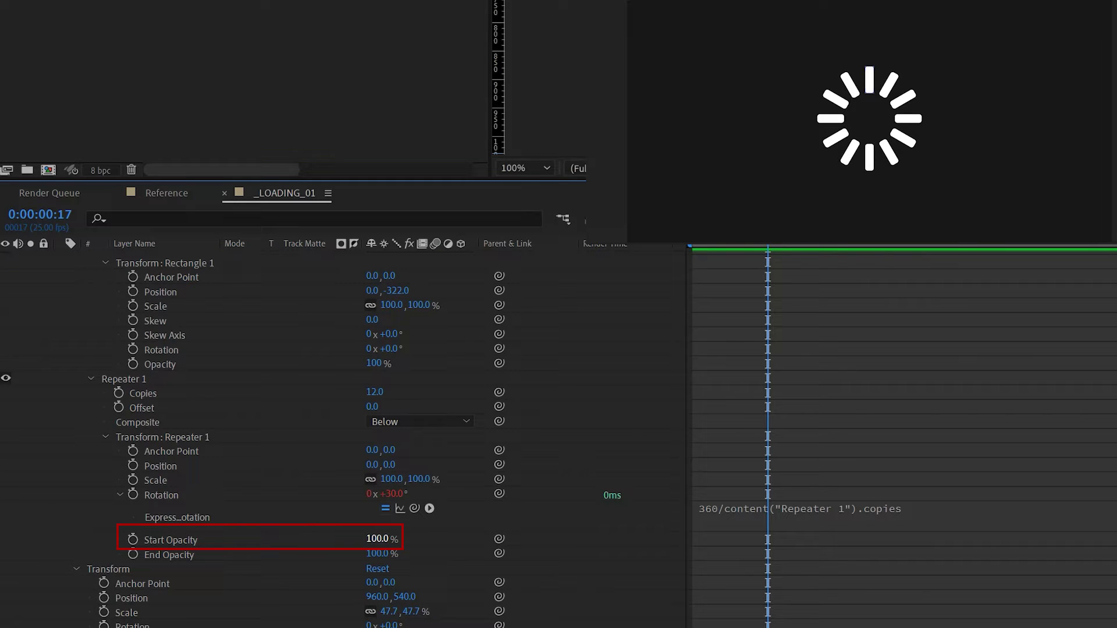
left_click_drag(377, 539, 319, 539)
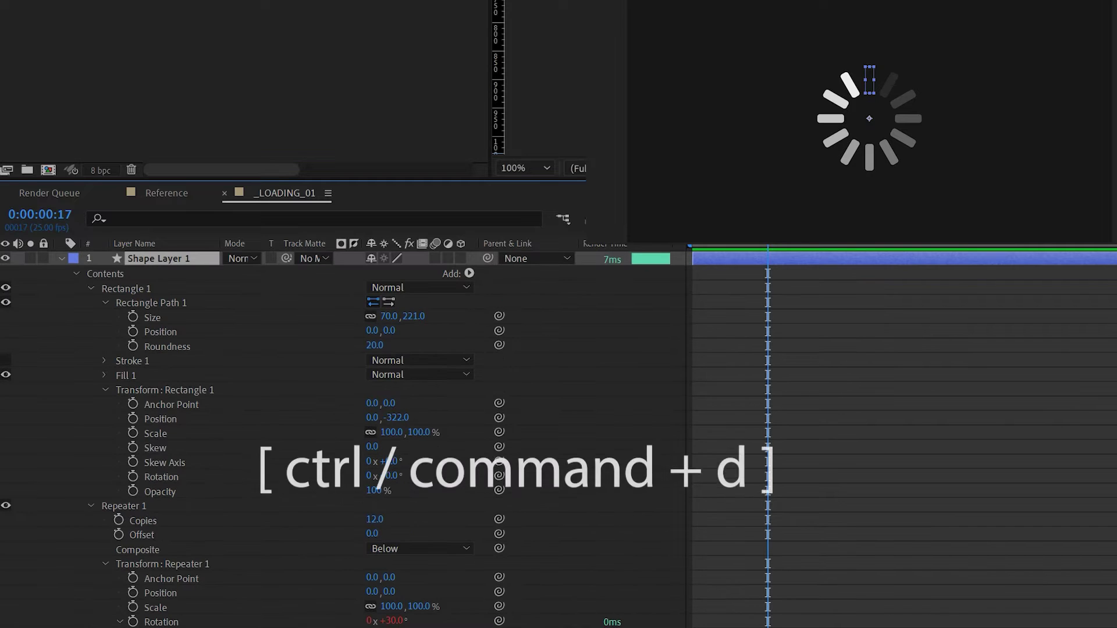
Duplicate Shape Layer 1 and use the original as the track matte of the duplicate
key("ctrl+d")
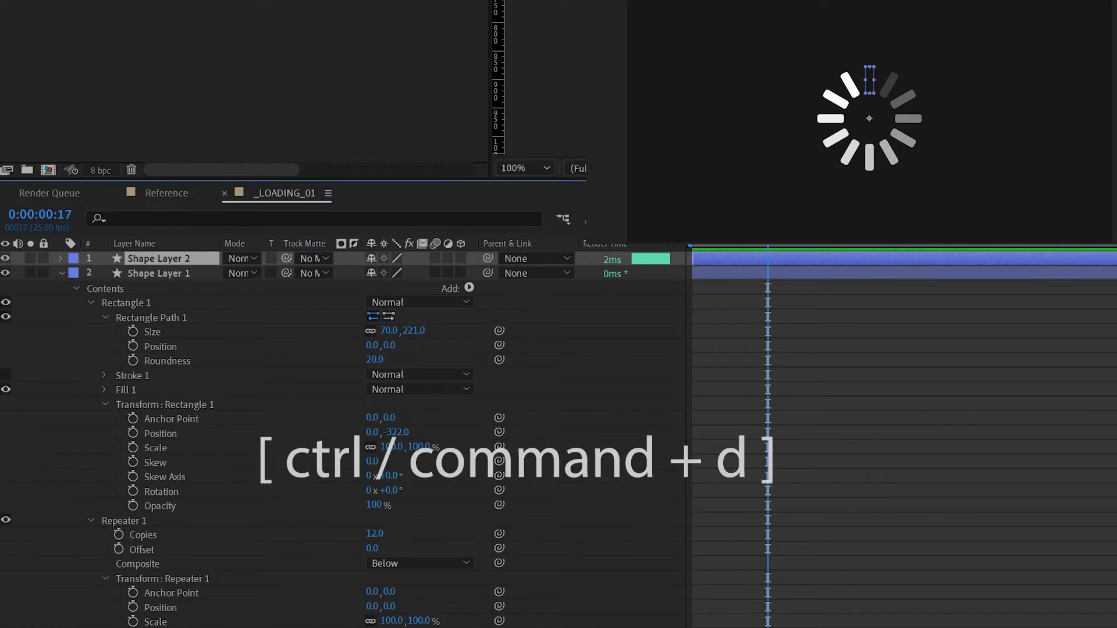
left_click_drag(286, 258, 173, 275)
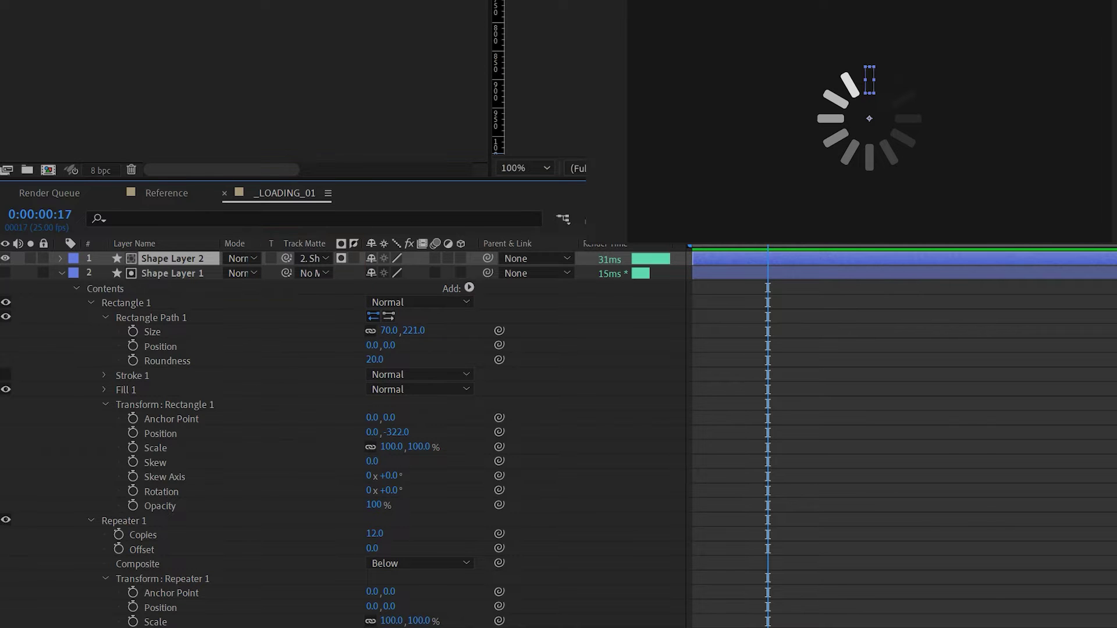
Rename the matte layer Shape Layer 1 as Mask
key("ctrl+grave")
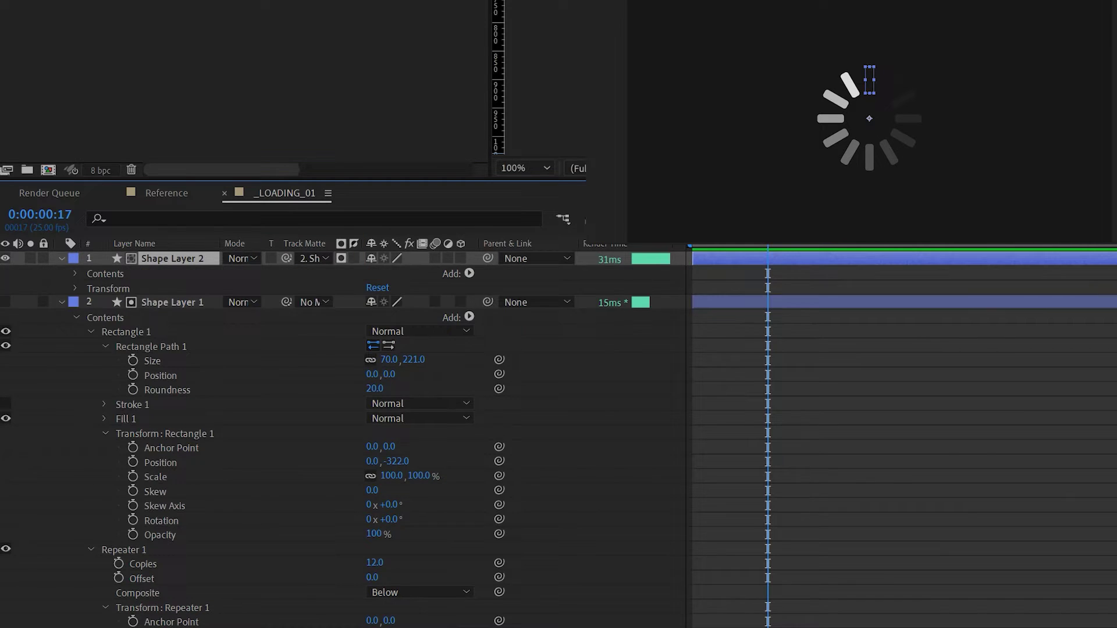
key("ctrl+grave")
left_click(172, 302)
key("Return")
type("Mar")
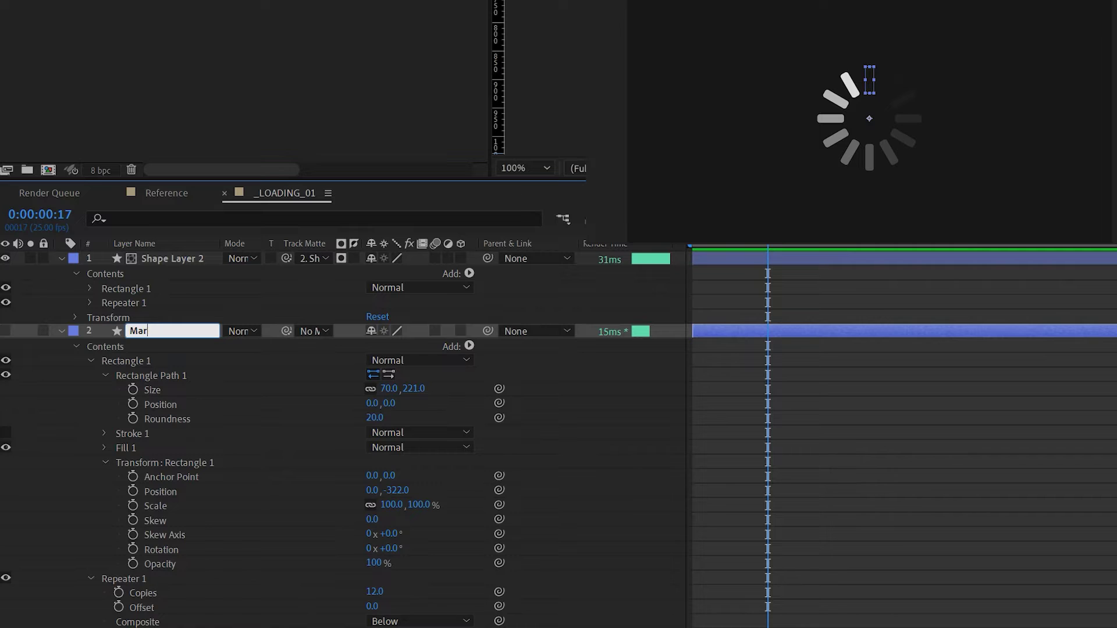
key("Return")
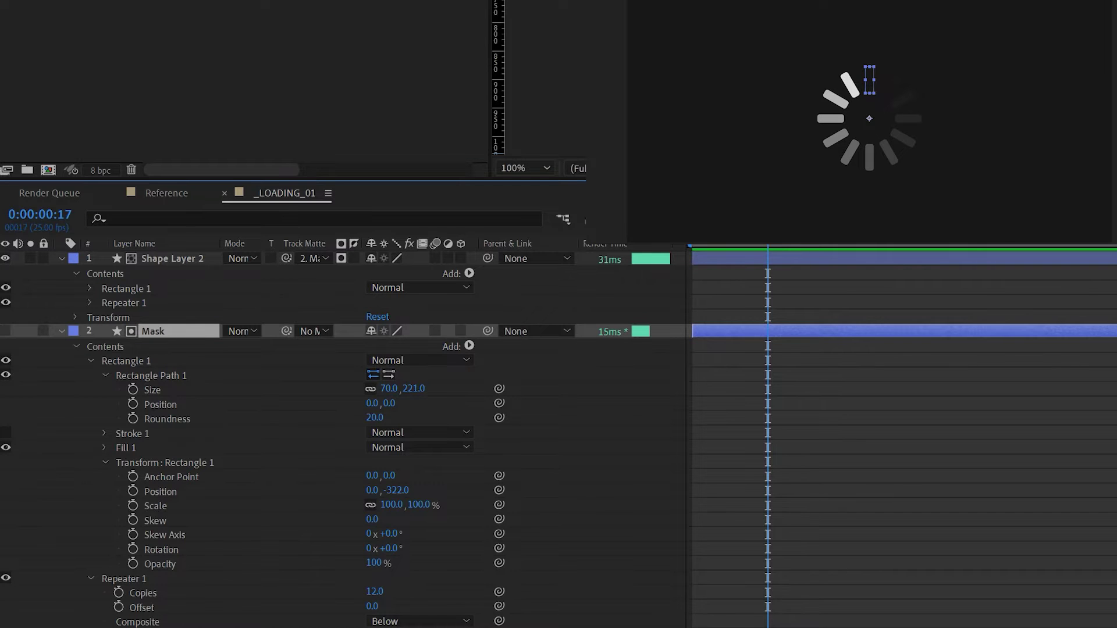
Try rotating Shape Layer 2 to about 196° to test the matte, and undo the rotation
left_click(75, 317)
left_click_drag(388, 374, 502, 374)
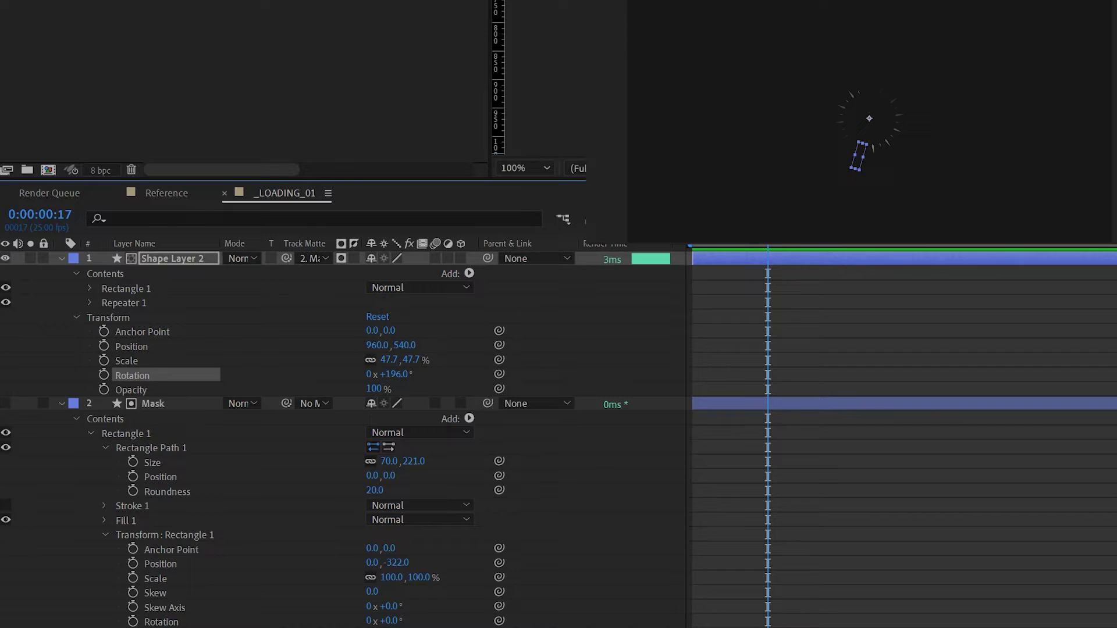
key("ctrl+z")
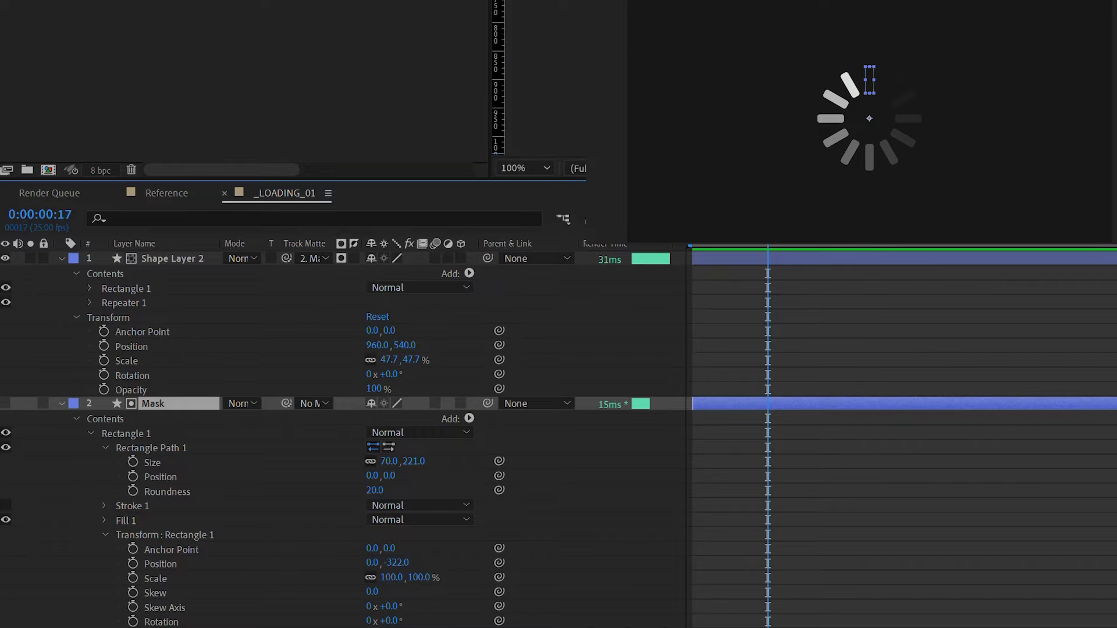
Set the start opacity of Shape Layer 2's repeater to 100%
left_click(90, 303)
left_click_drag(374, 432, 436, 432)
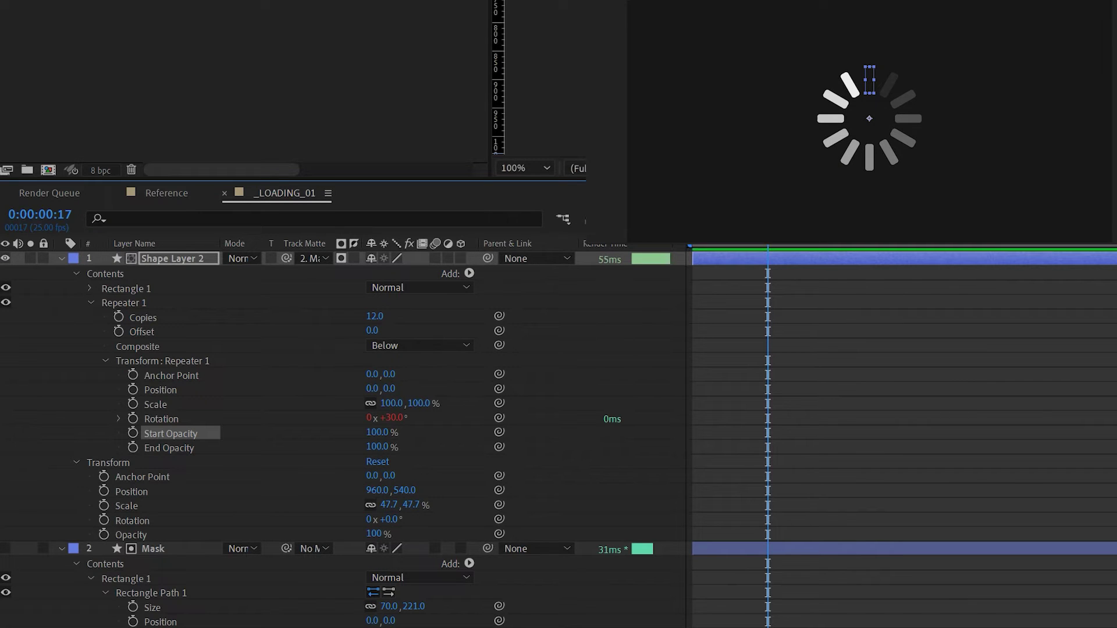
Try rotating Shape Layer 2 with its transform Rotation property, and undo the rotation
scroll(344, 437, "down", 3)
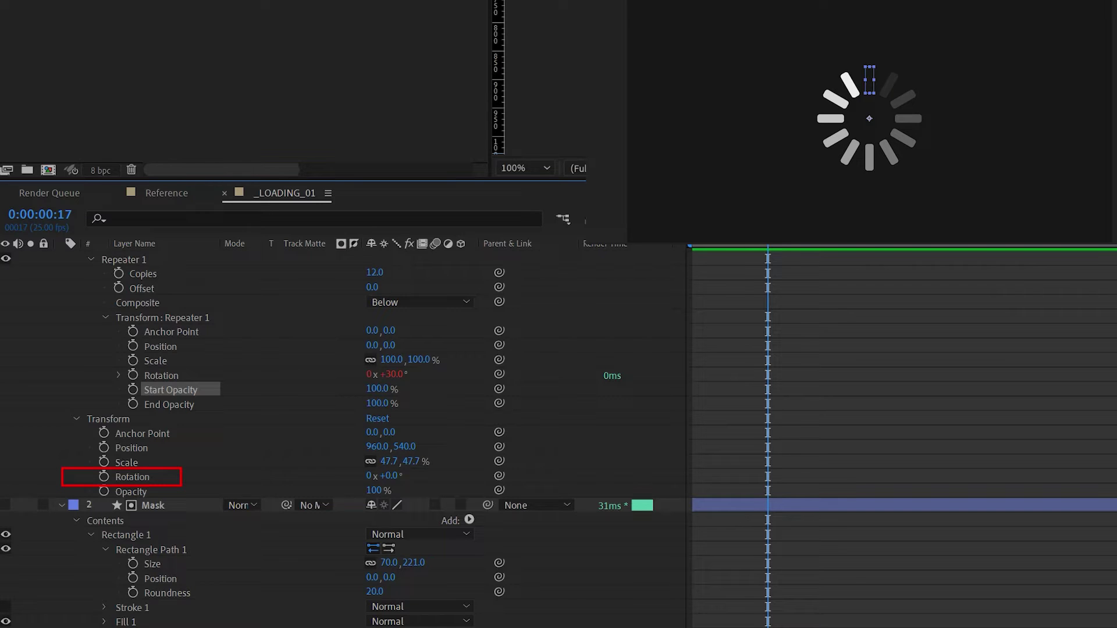
left_click_drag(390, 476, 439, 476)
key("ctrl+z")
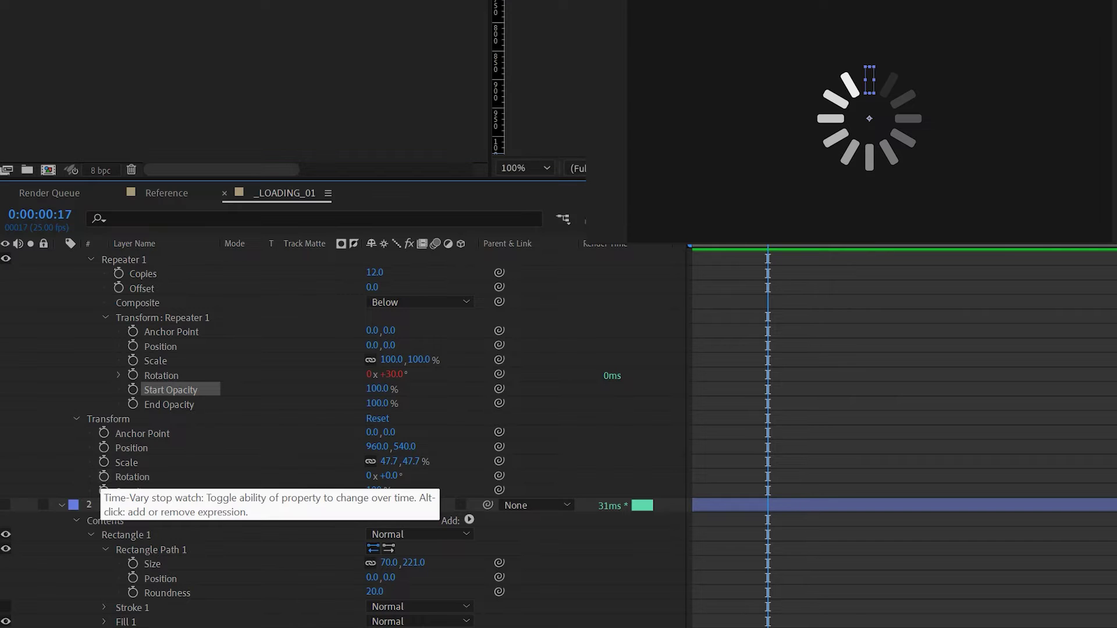
Add the expression Math.floor(time*12)*30 to Shape Layer 2's Rotation and scrub to 0:00:01:00 to check the stepping
left_click(104, 476, "alt")
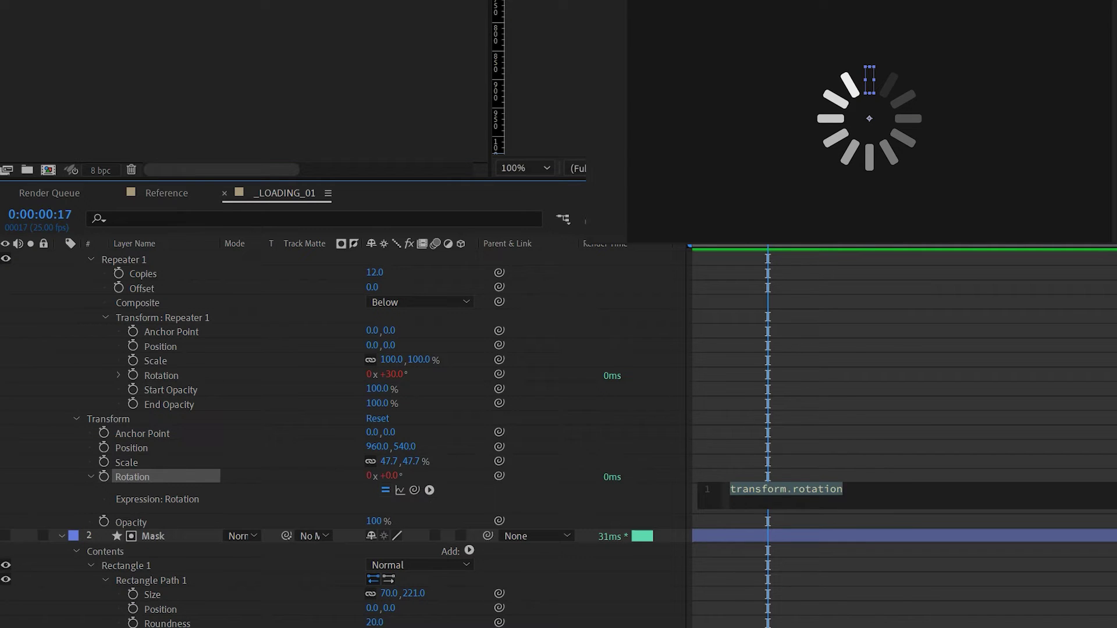
type("Math.floor(time*12)*30")
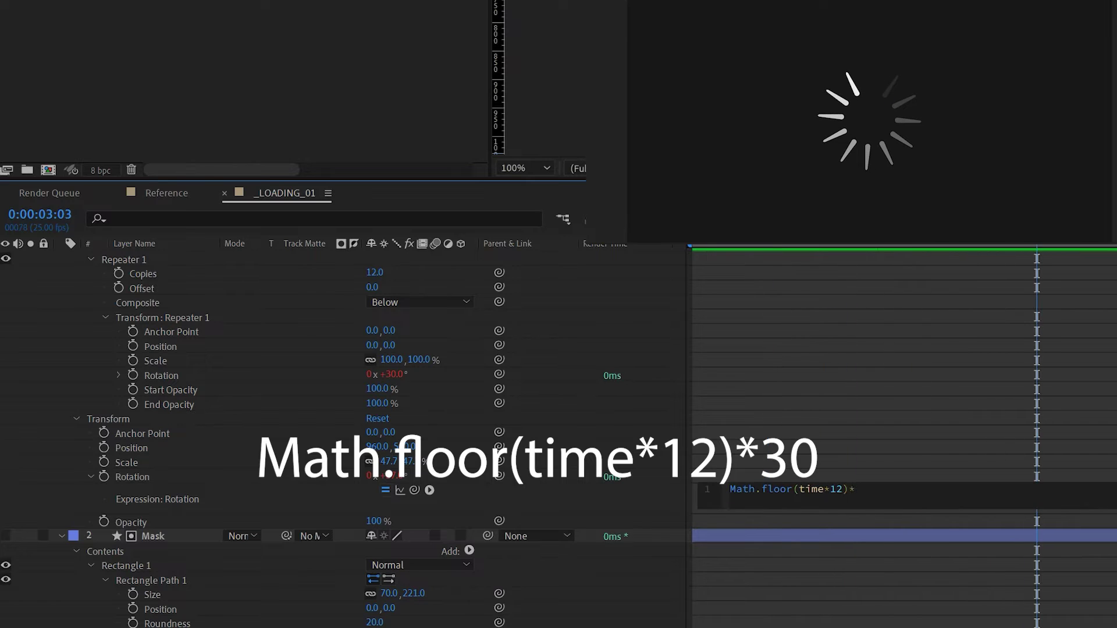
left_click_drag(735, 232, 803, 231)
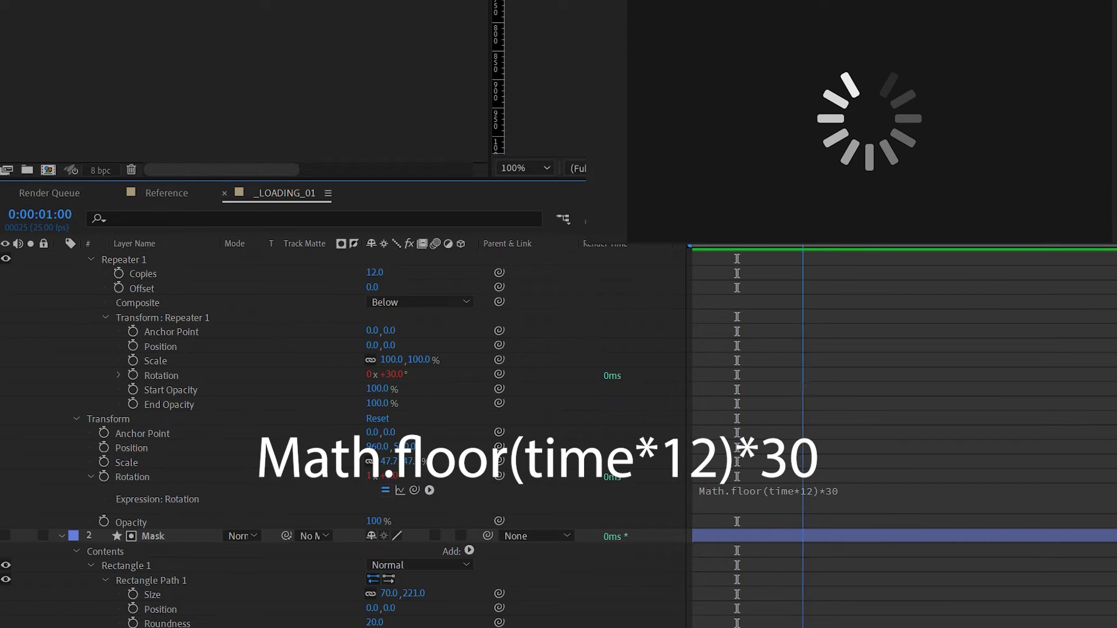
Play the spinner animation from the start of the composition
scroll(343, 436, "up", 1)
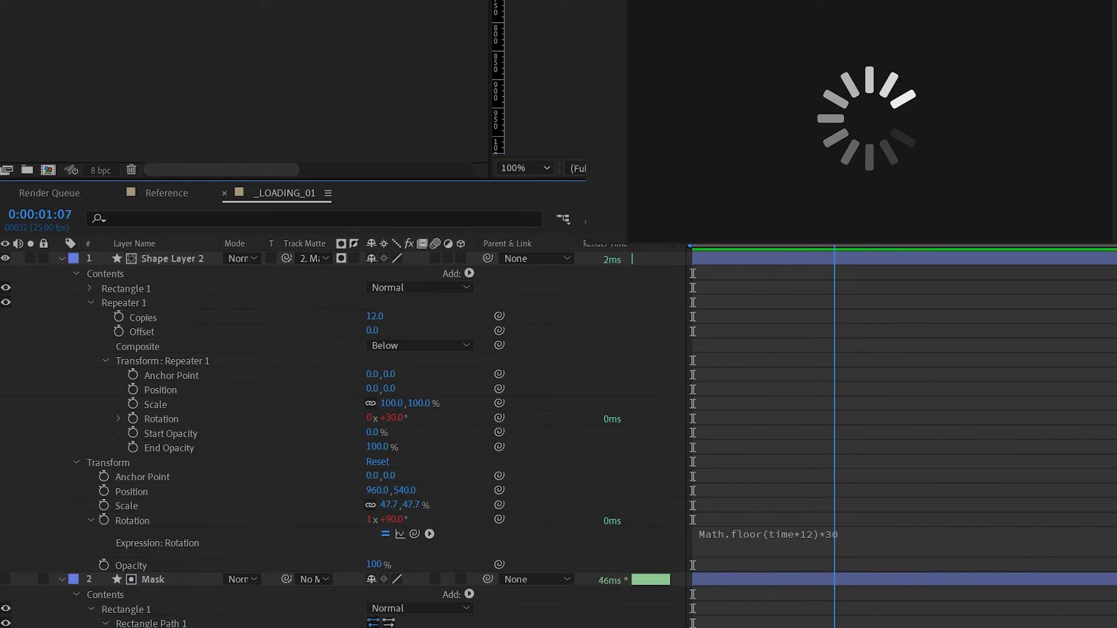
left_click_drag(882, 231, 692, 231)
key("space")
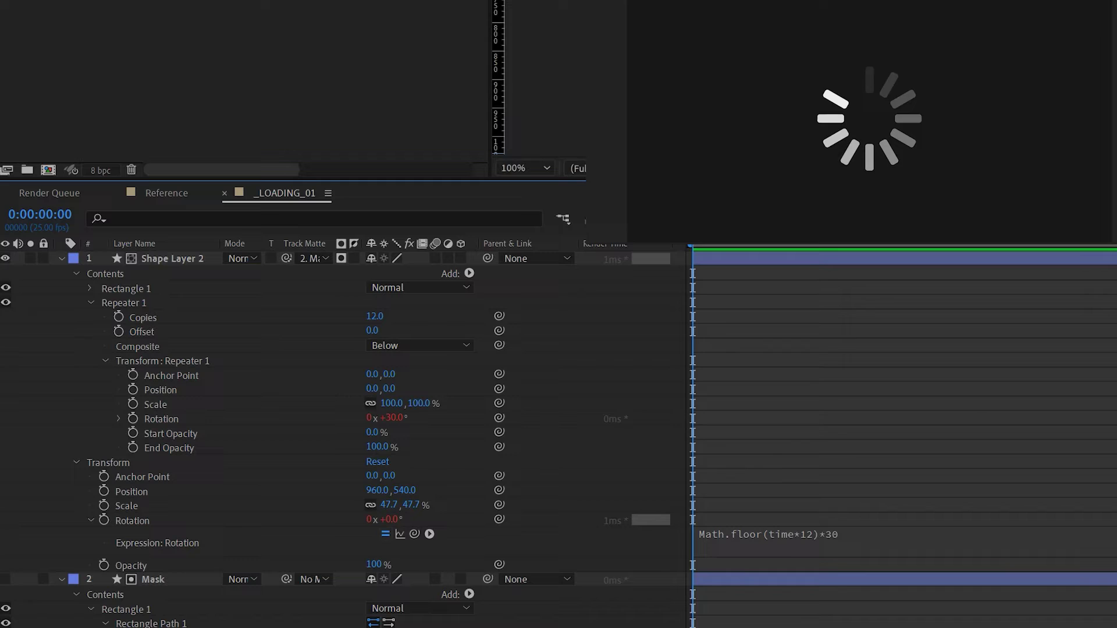
key("space")
key("comma")
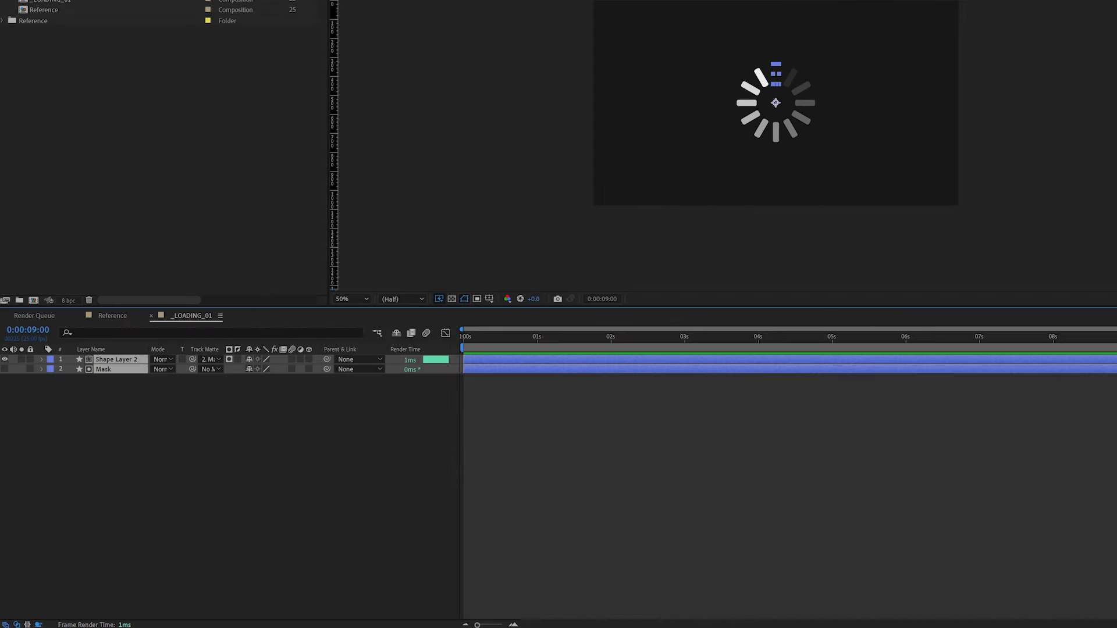
Link the Mask layer's position and scale to the matching properties of Shape Layer 2
key("p")
left_click_drag(334, 388, 89, 369)
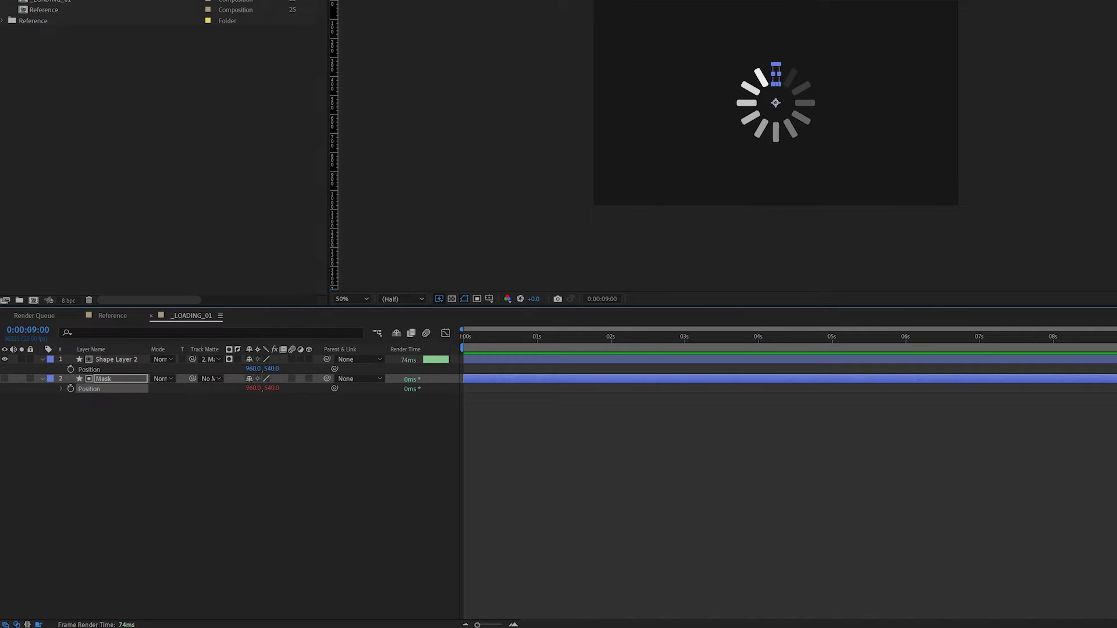
left_click(116, 359)
key("s")
left_click(104, 379)
key("s")
left_click_drag(335, 388, 93, 370)
Link the copies of the Mask layer's repeater to the copies of Shape Layer 2's repeater
key("ctrl+Up")
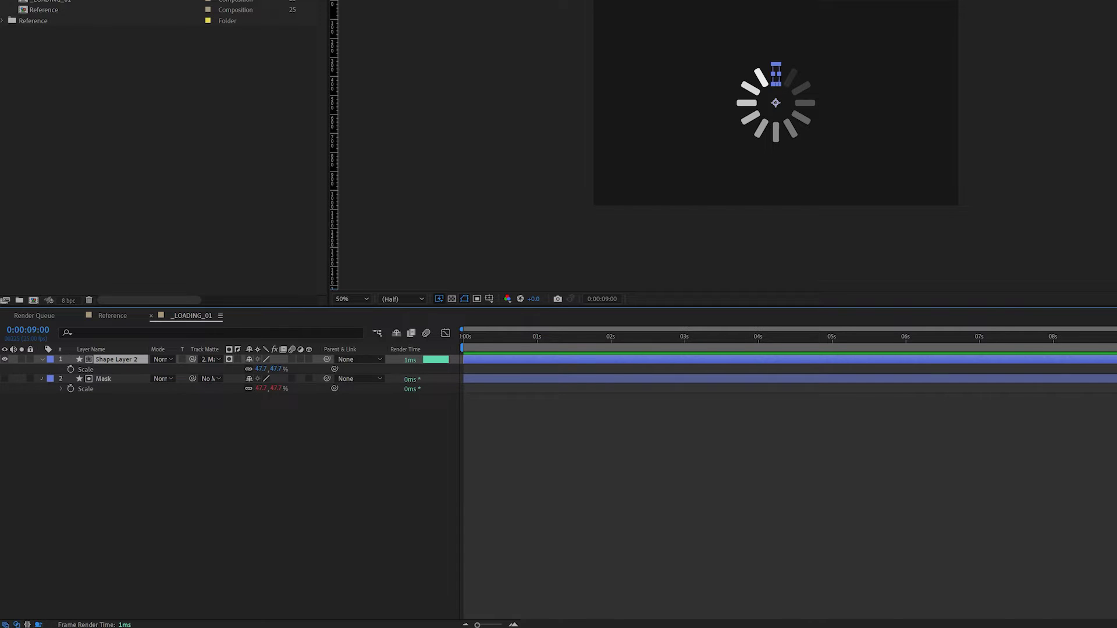
key("s")
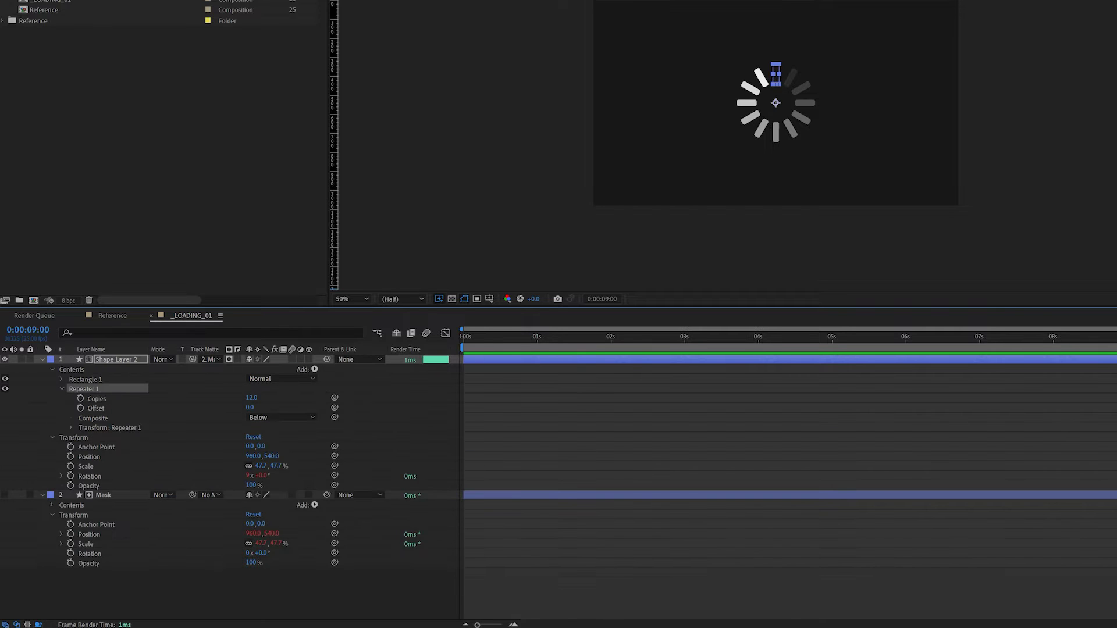
left_click(51, 505)
left_click(62, 524)
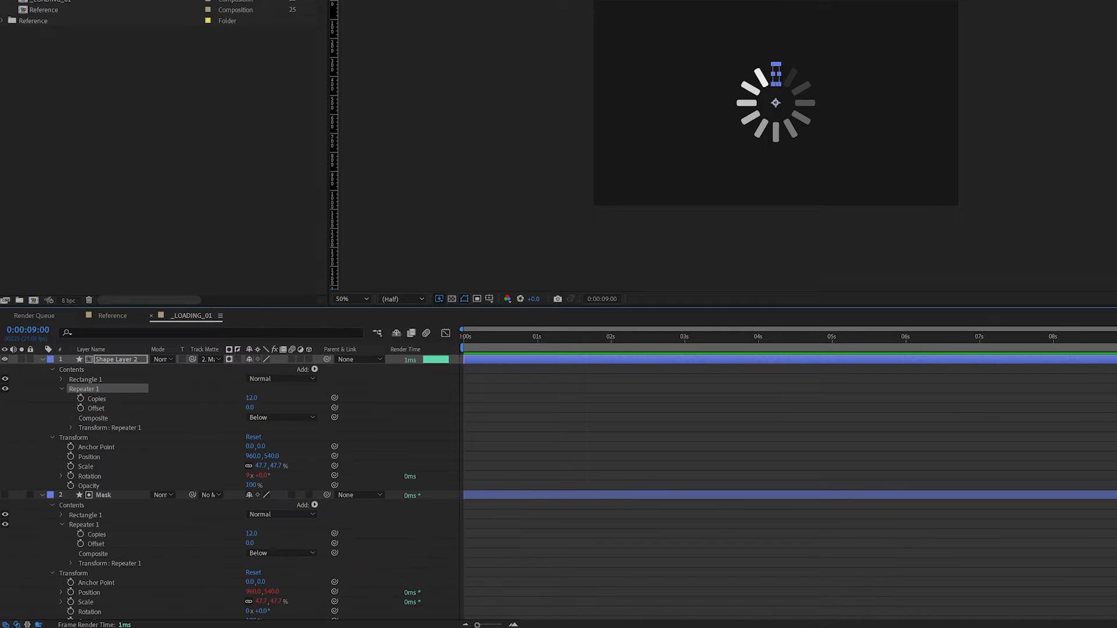
left_click_drag(335, 534, 97, 398)
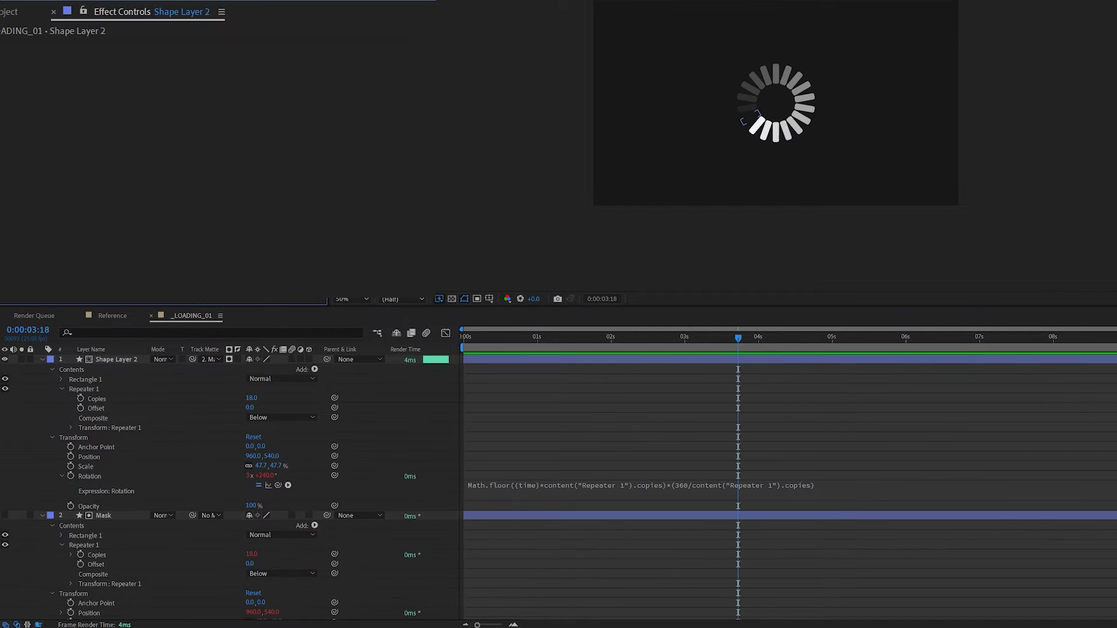
Create a null object and name it Control
right_click(165, 382)
mouse_move(192, 392)
left_click(335, 476)
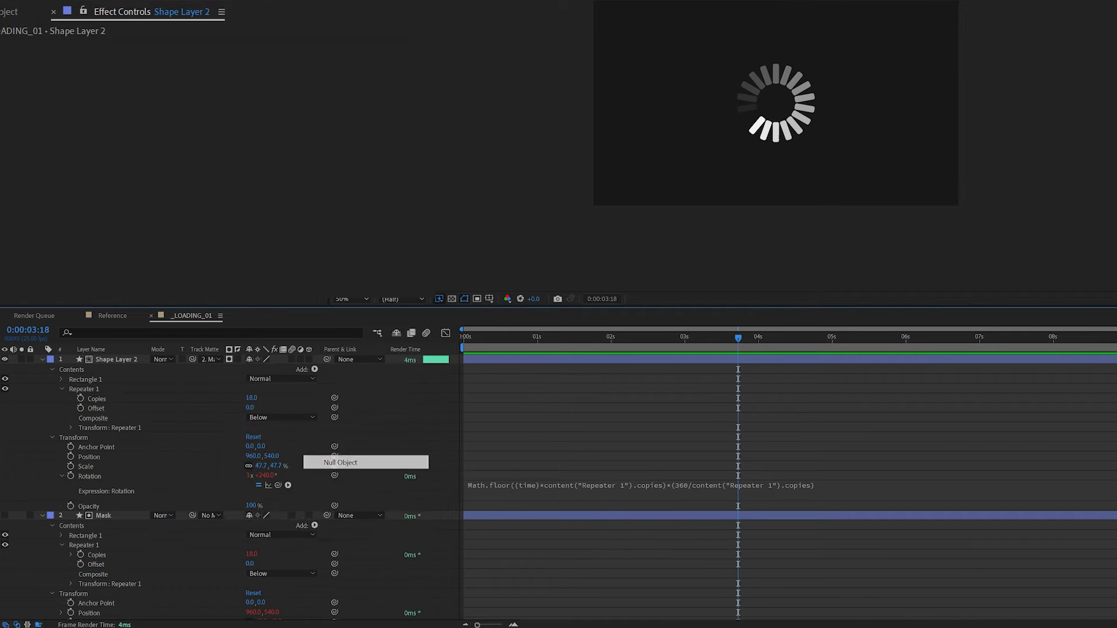
key("Return")
type("Control")
key("Return")
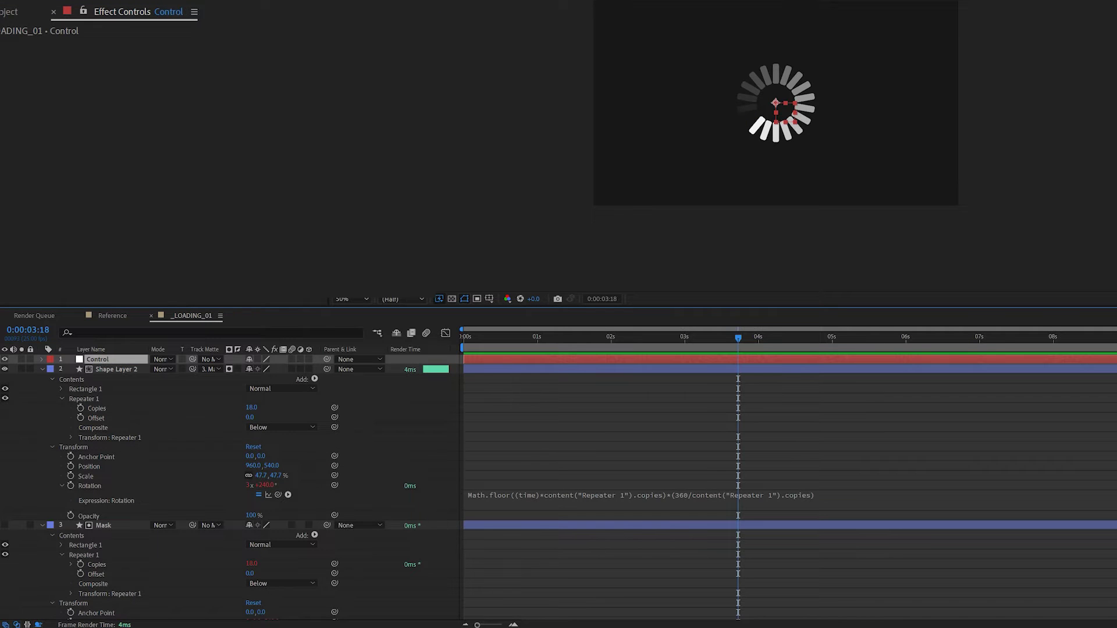
Add a Slider Control effect named Repeat to the Control layer
right_click(93, 130)
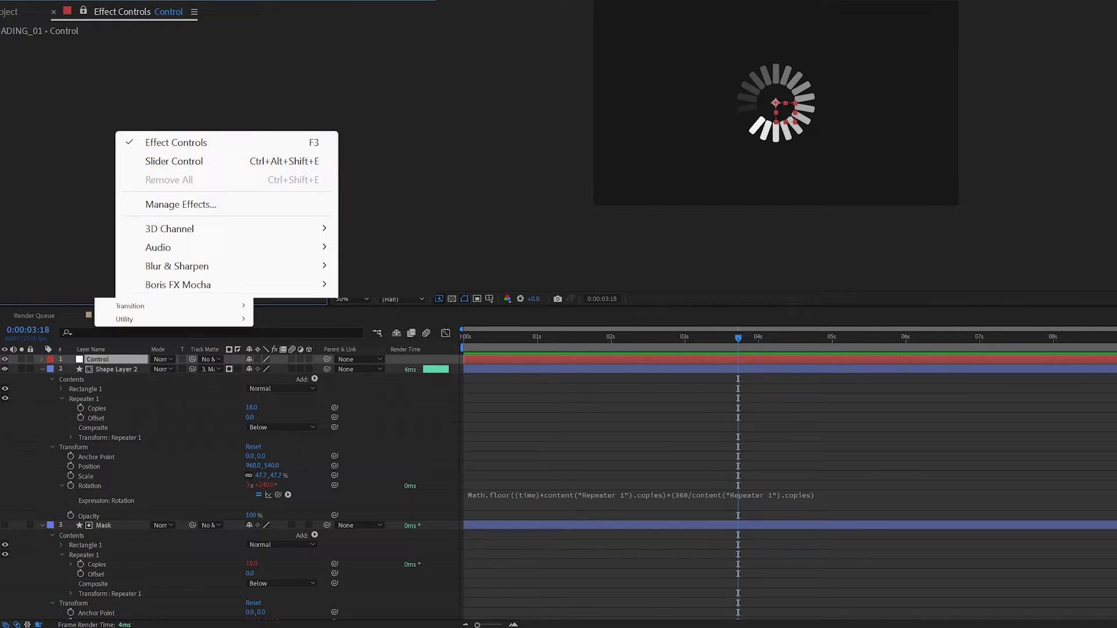
left_click(152, 161)
key("Return")
type("Repeat")
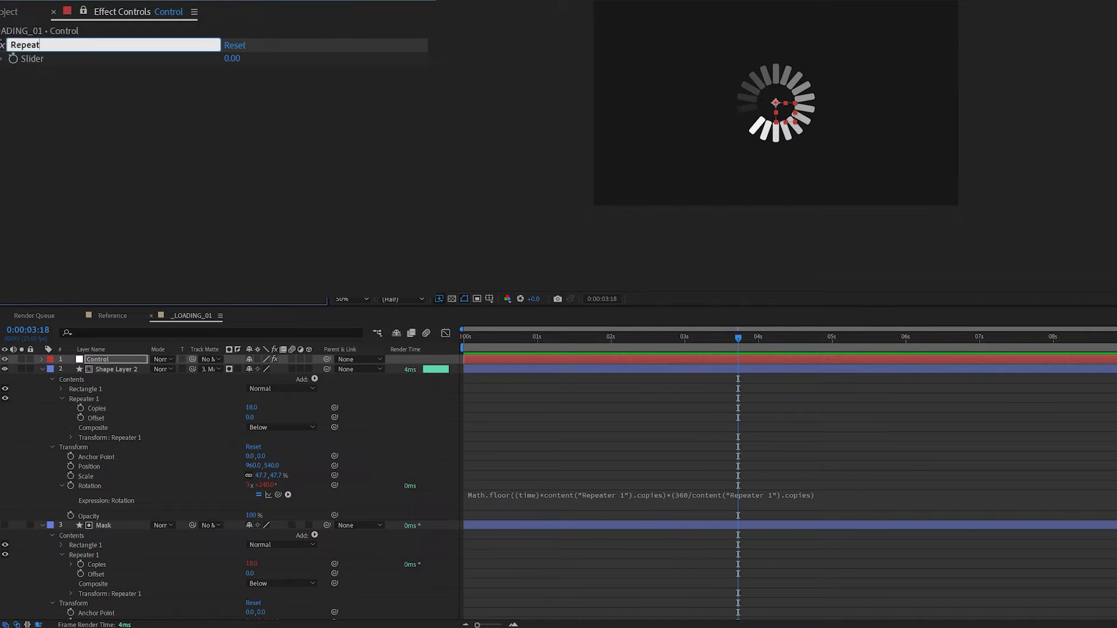
key("Return")
Set the Repeat slider to 18 and link the copies of Shape Layer 2's repeater to it
left_click(232, 58)
type("18")
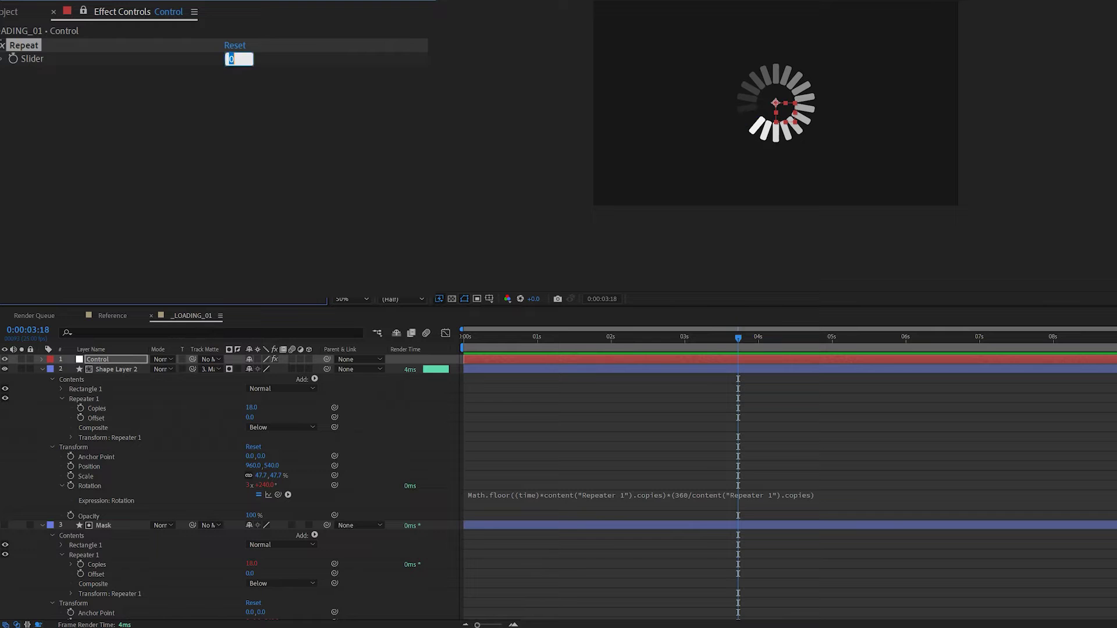
key("Return")
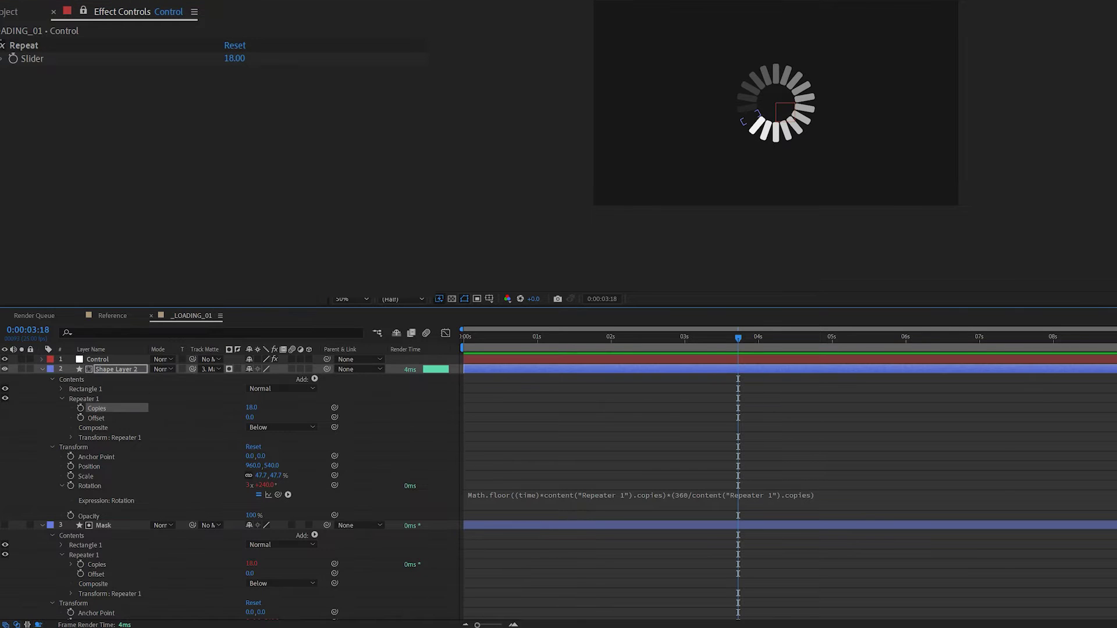
left_click_drag(335, 407, 26, 58)
right_click(38, 95)
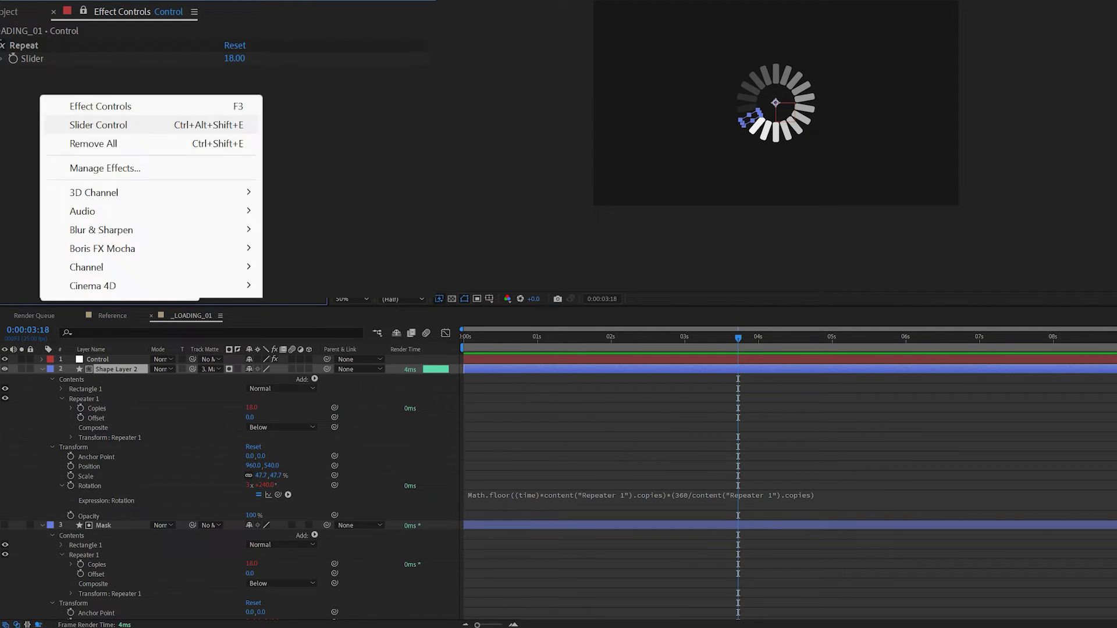
left_click(75, 122)
key("Delete")
left_click(98, 358)
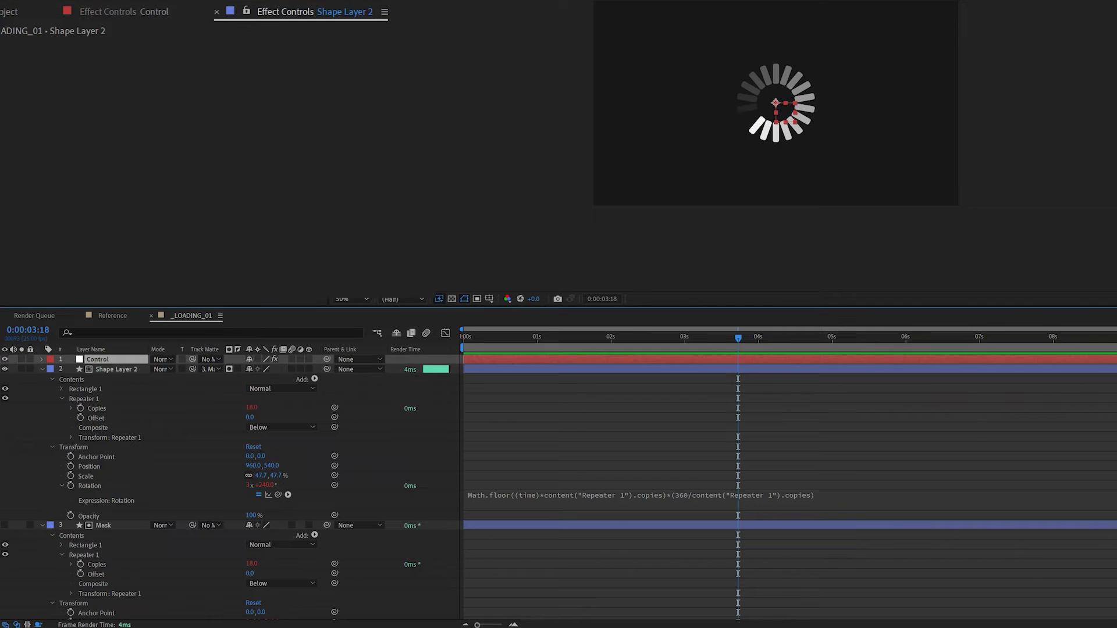
Add a Slider Control effect to Shape Layer 2 and close that layer's effect controls
left_click(71, 378)
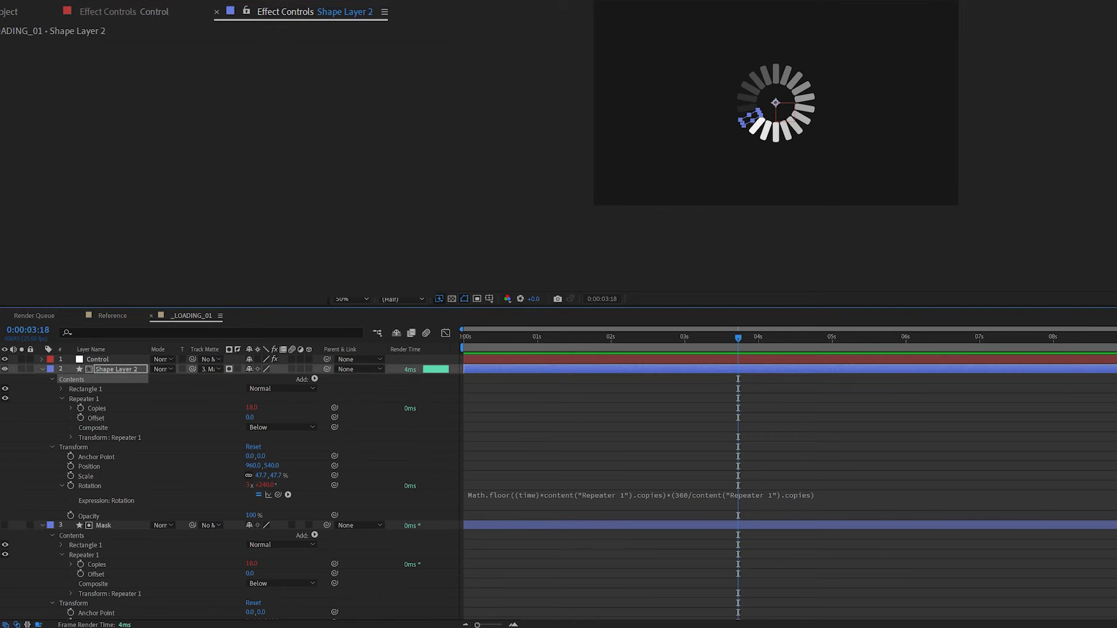
left_click(124, 12)
right_click(57, 123)
left_click(117, 153)
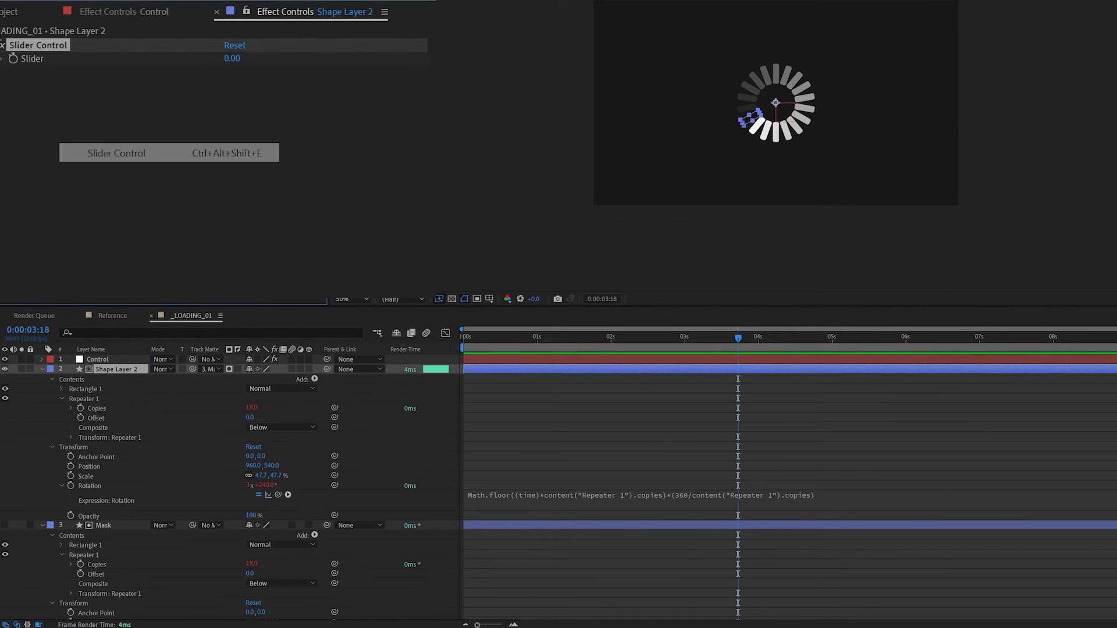
left_click(216, 11)
Add a second Slider Control effect to the Control layer and name it Speed
right_click(109, 176)
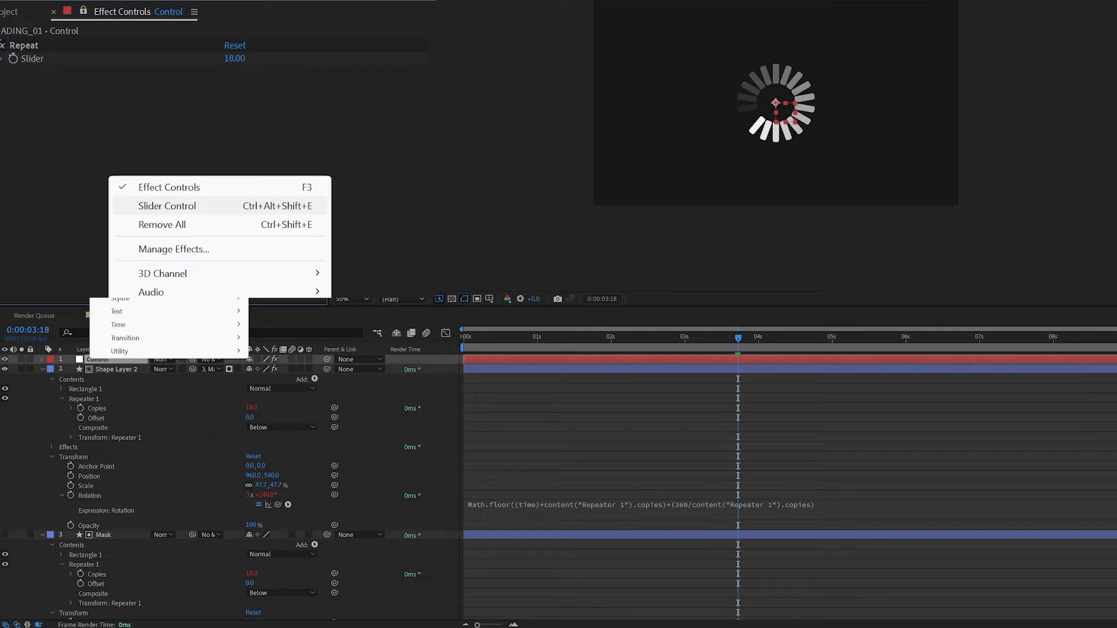
left_click(167, 206)
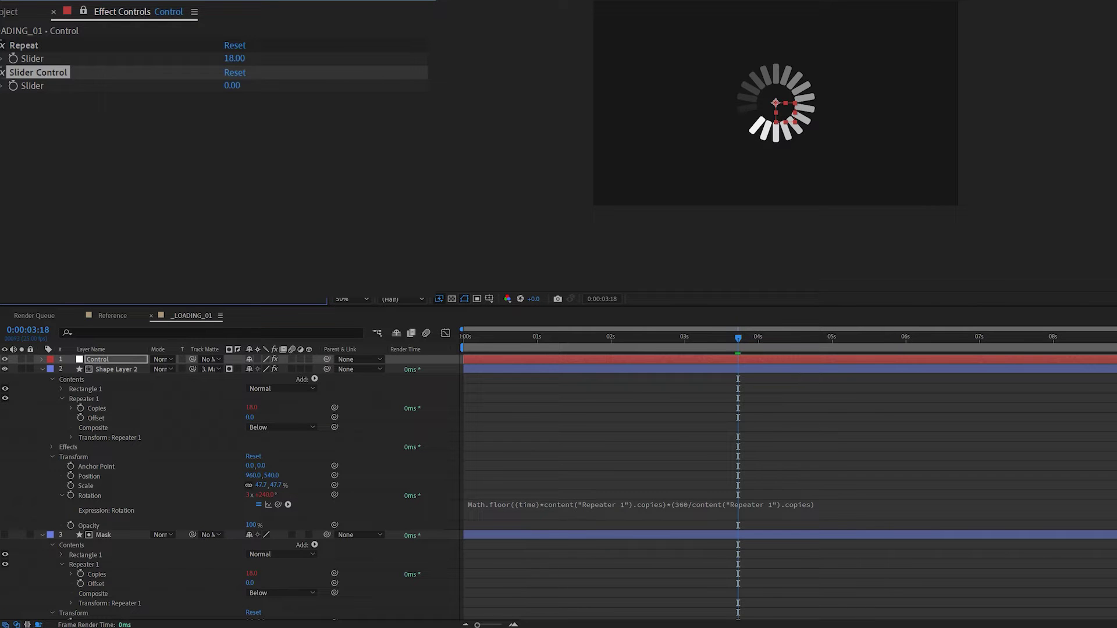
key("Return")
type("Speed")
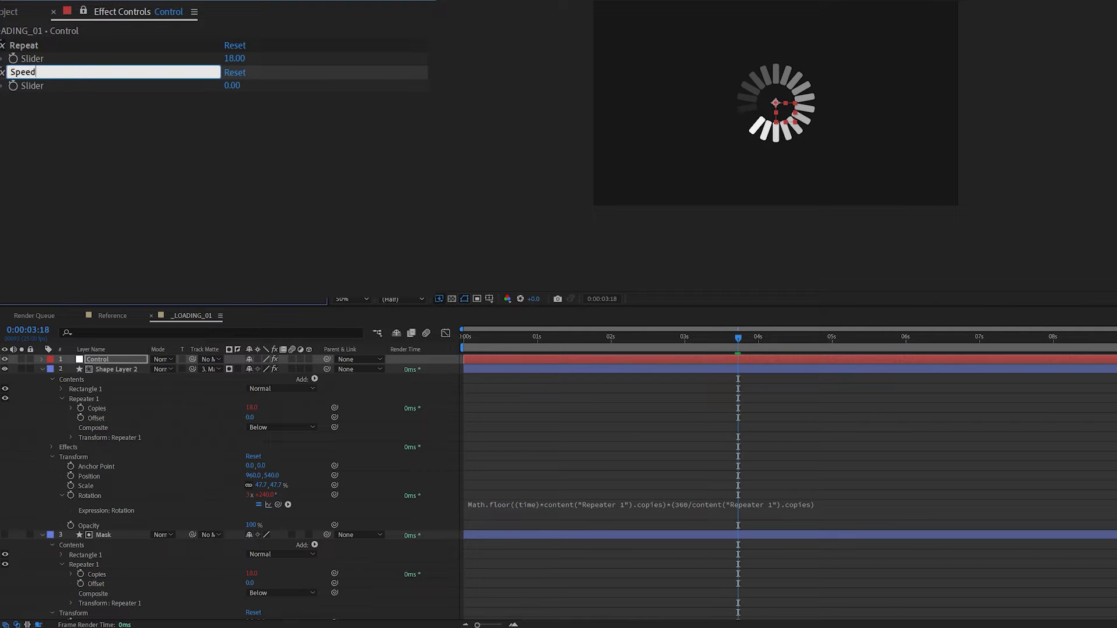
key("Return")
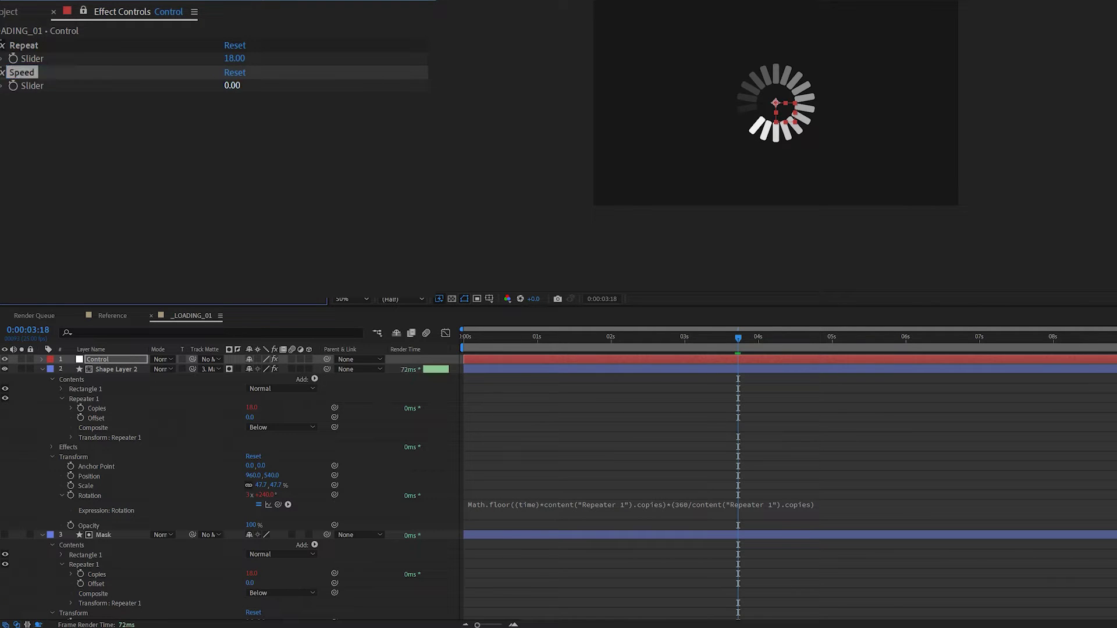
Set the Speed slider on the Control layer to 1
left_click(232, 86)
left_click(234, 72)
left_click(232, 86)
type("1")
key("Return")
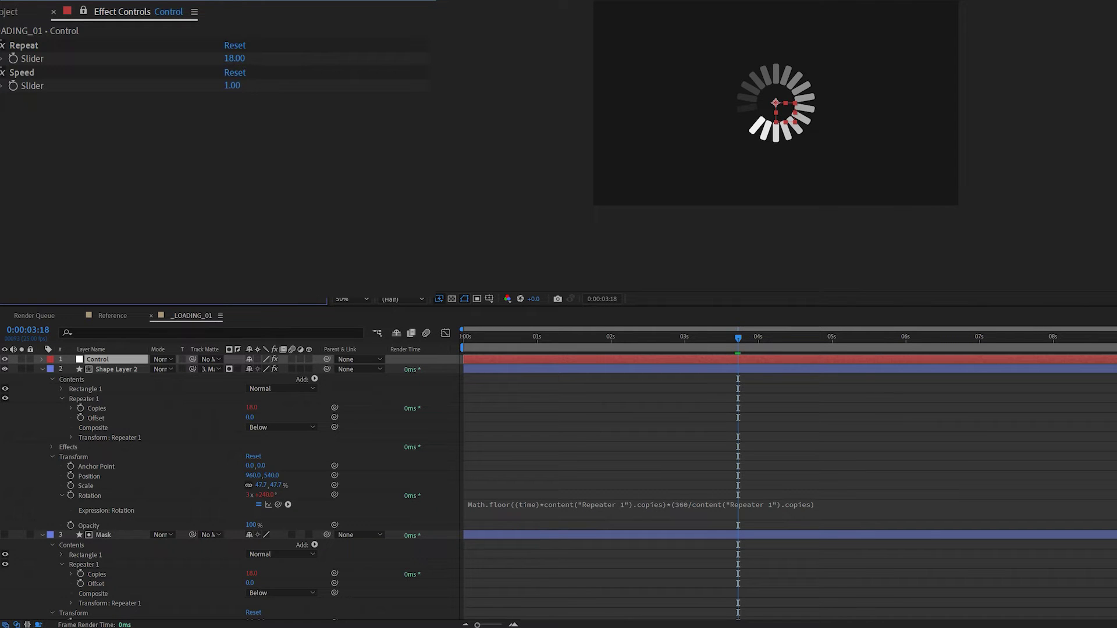
Divide time by the Control layer's Speed slider in Shape Layer 2's rotation expression, and preview the animation
left_click(2, 86)
left_click(535, 505)
type("/")
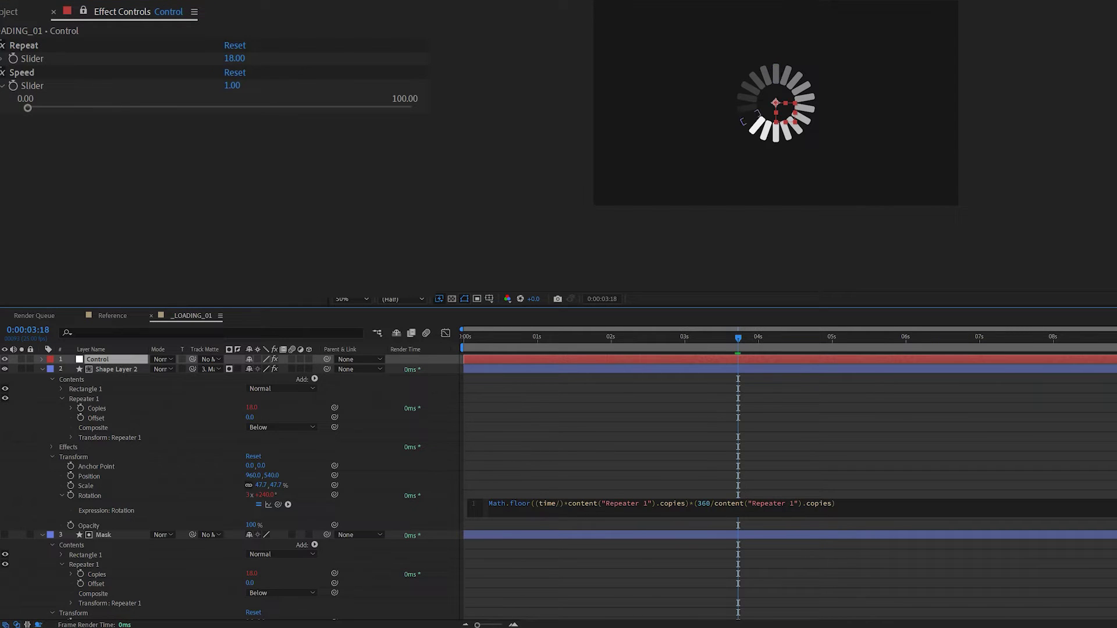
left_click_drag(277, 504, 35, 86)
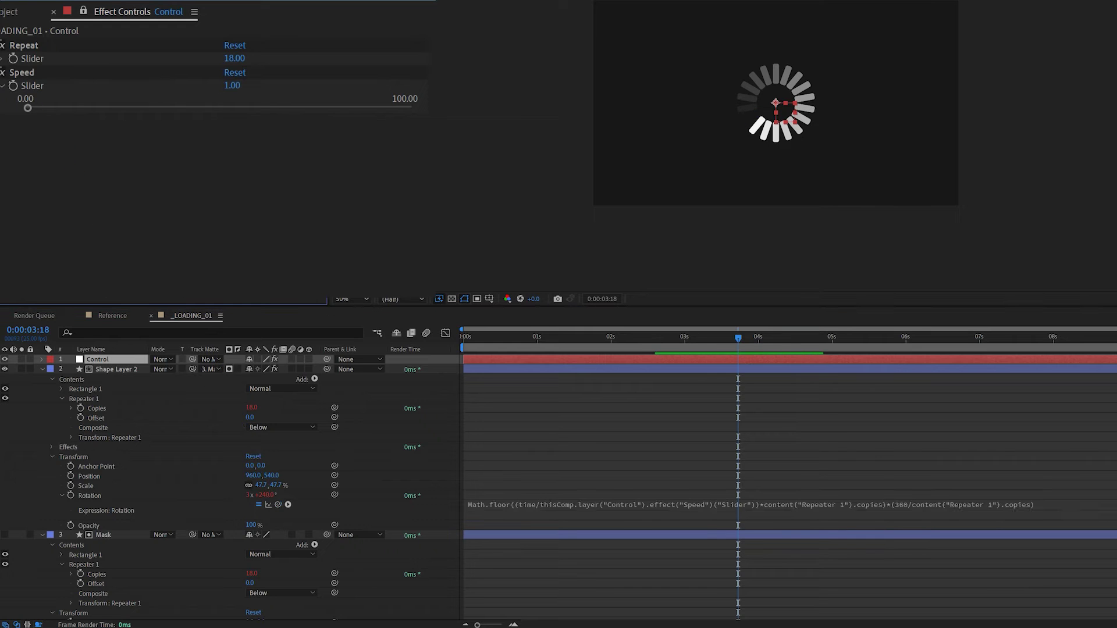
key("space")
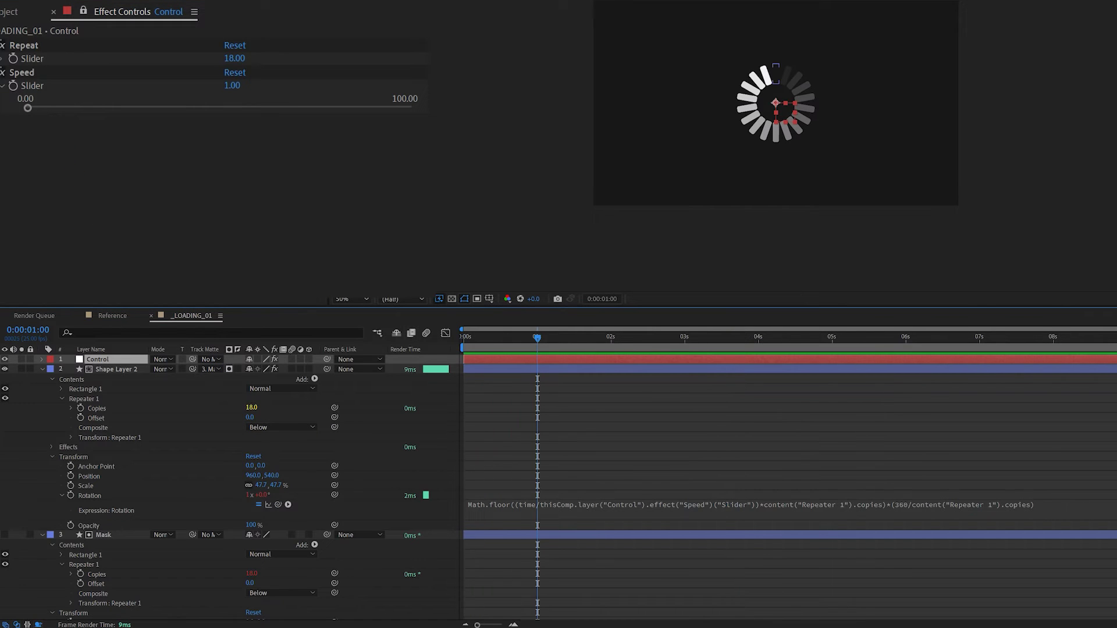
Set the Repeat slider to 12 and preview the spinner
left_click(235, 58)
type("12")
key("Return")
key("space")
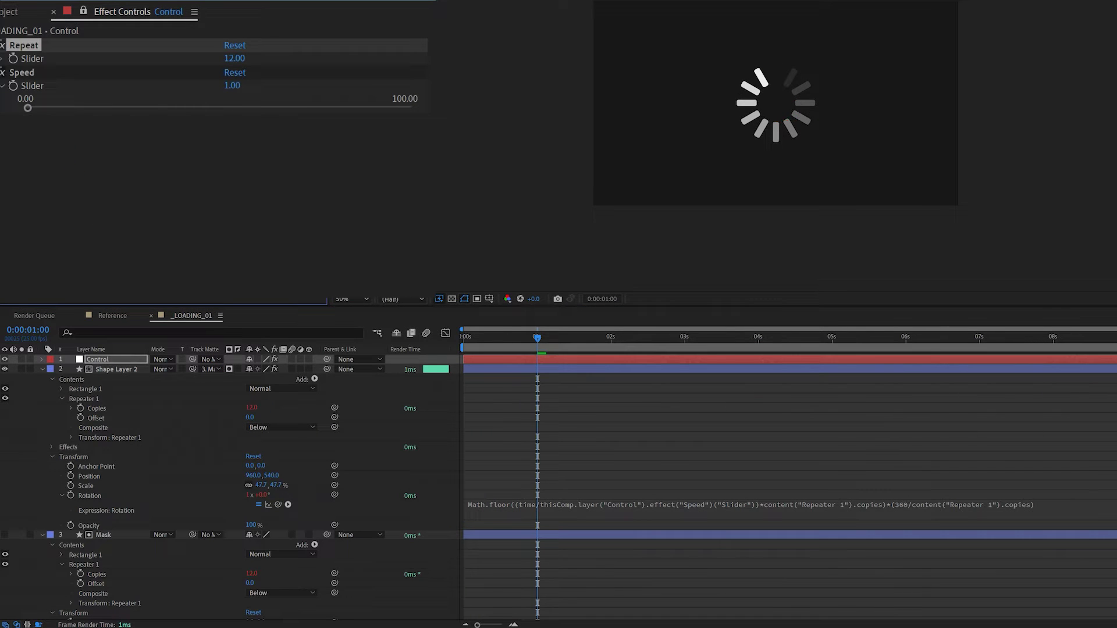
key("space")
Set the Repeat slider to 15 and preview the spinner
left_click(234, 58)
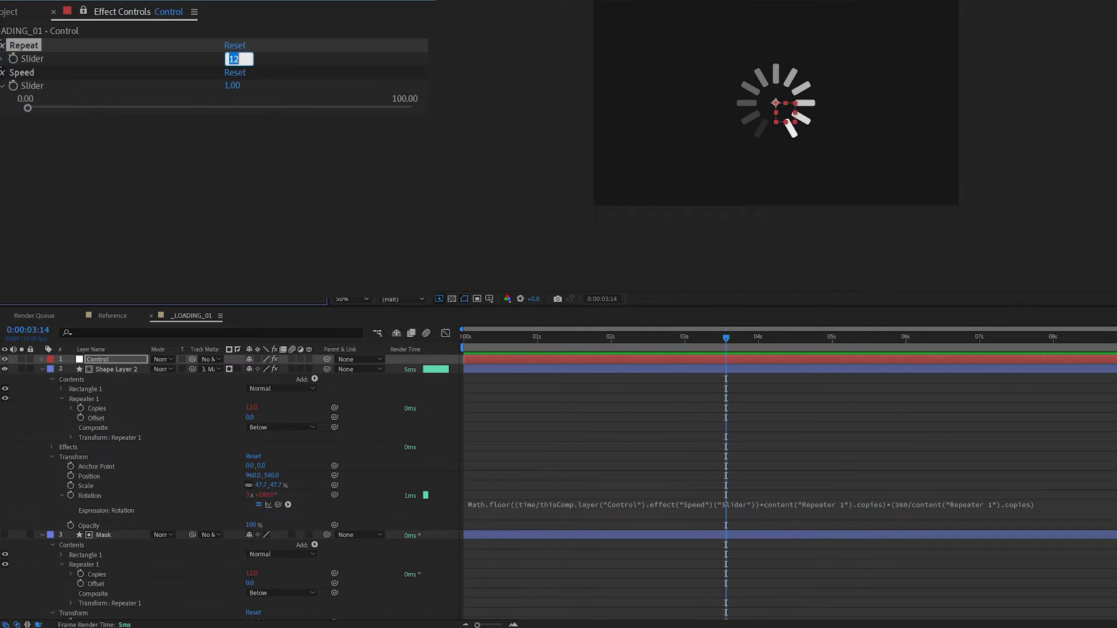
type("15")
key("Return")
key("space")
key("space")
Set the Control layer's Repeat slider to 12
left_click(234, 58)
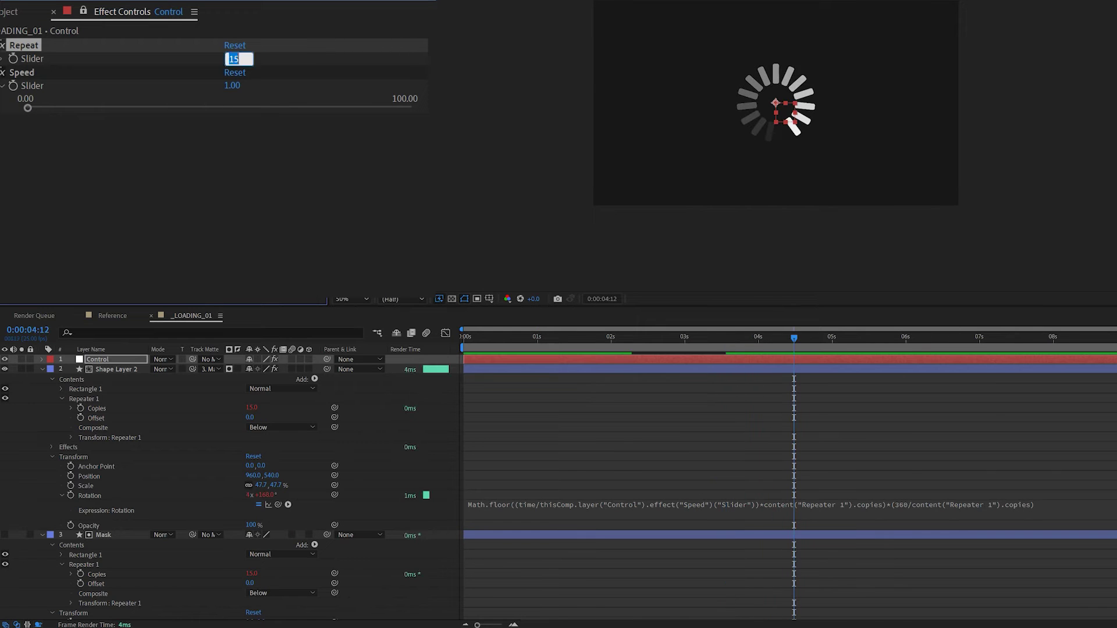
type("12")
key("Return")
Add another Slider Control to the Control layer and name it Size ( Y axis)
right_click(58, 189)
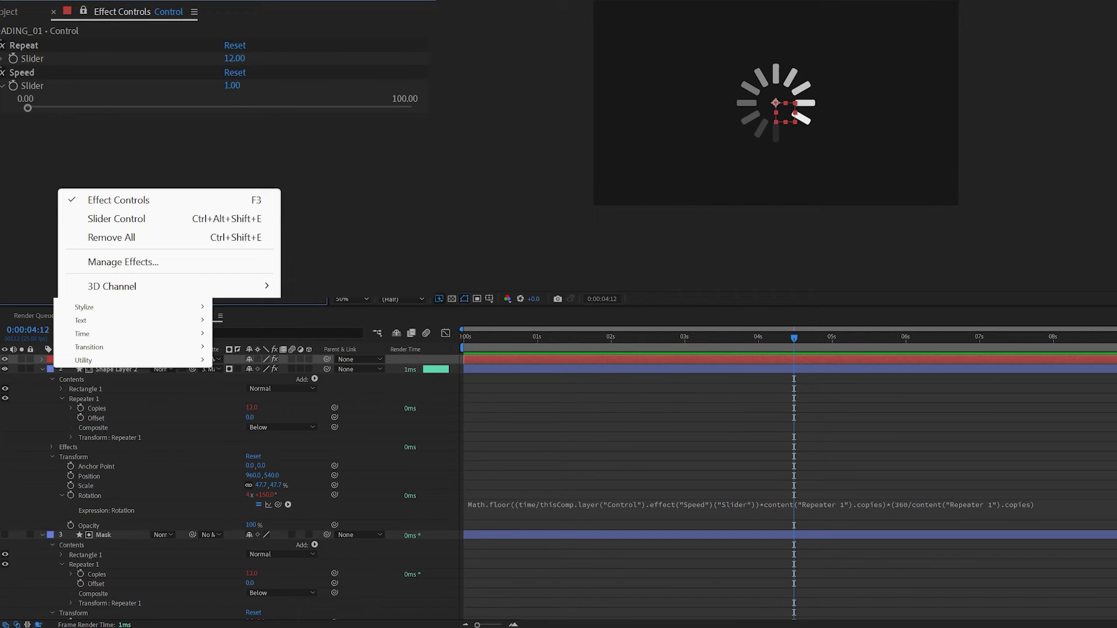
right_click(34, 170)
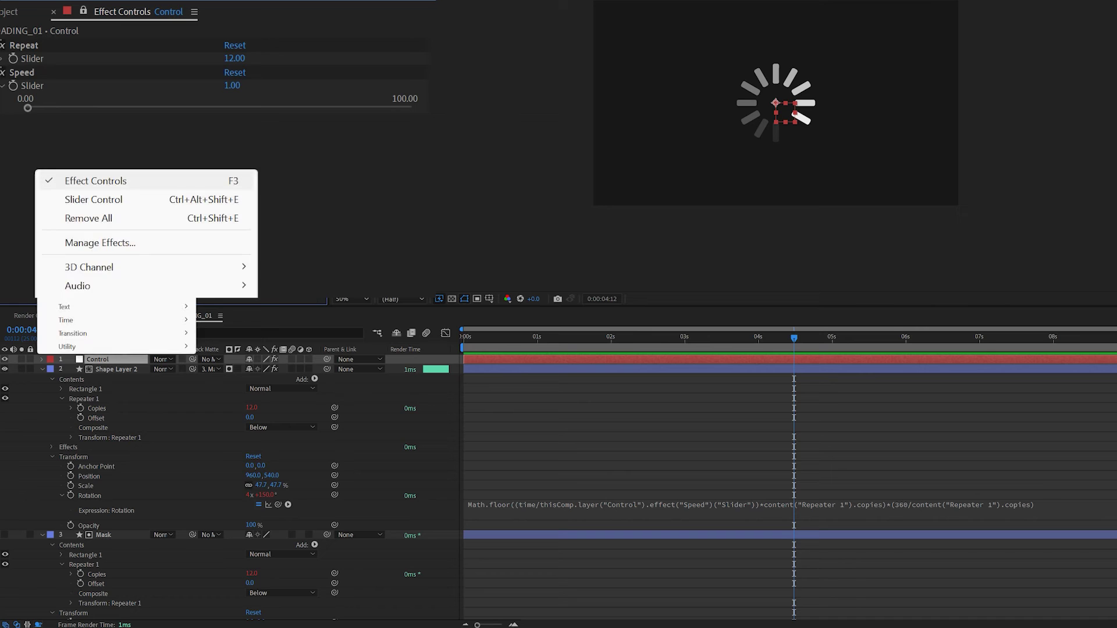
left_click(93, 199)
key("Return")
type("Size ( Y axis")
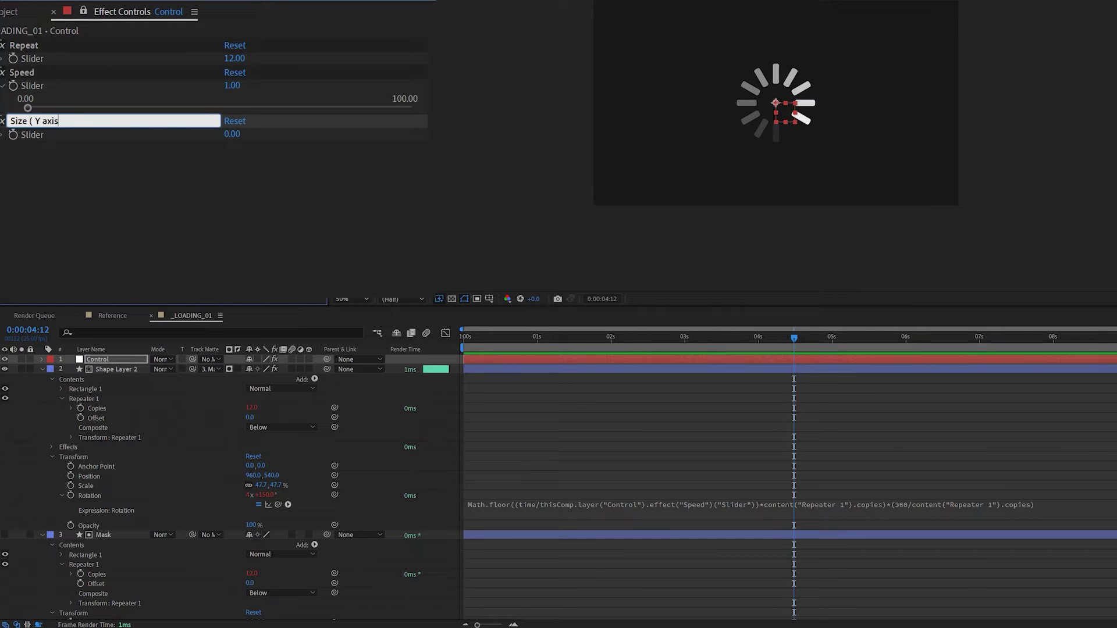
Set the Size ( Y axis) slider to -322 and link the Y position of Shape Layer 2's Rectangle 1 to it
left_click(61, 389)
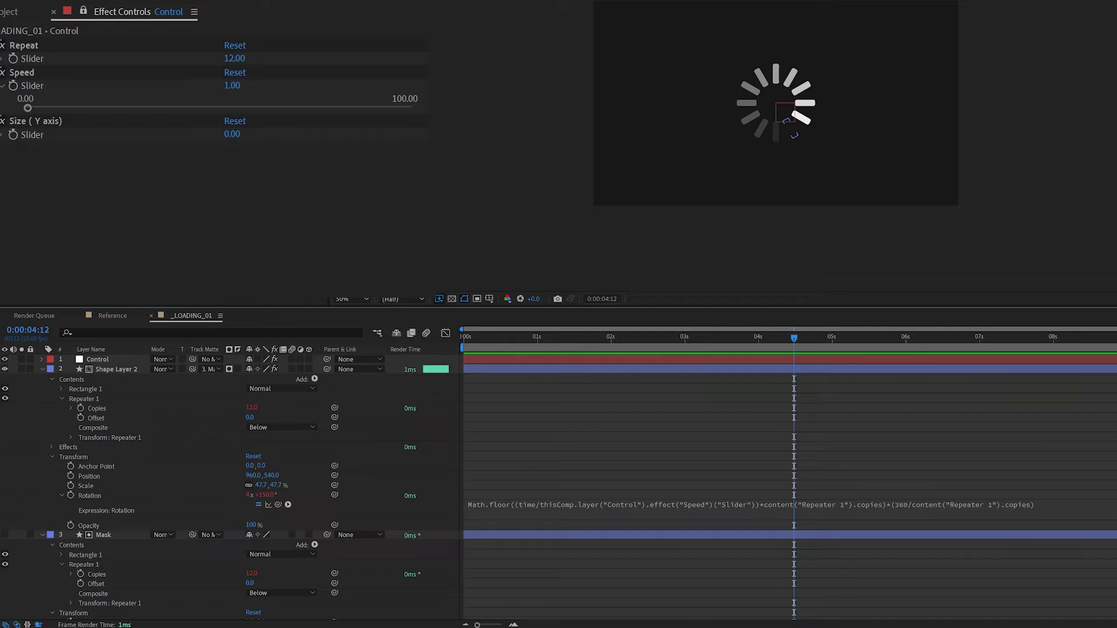
left_click(61, 389)
left_click(71, 427)
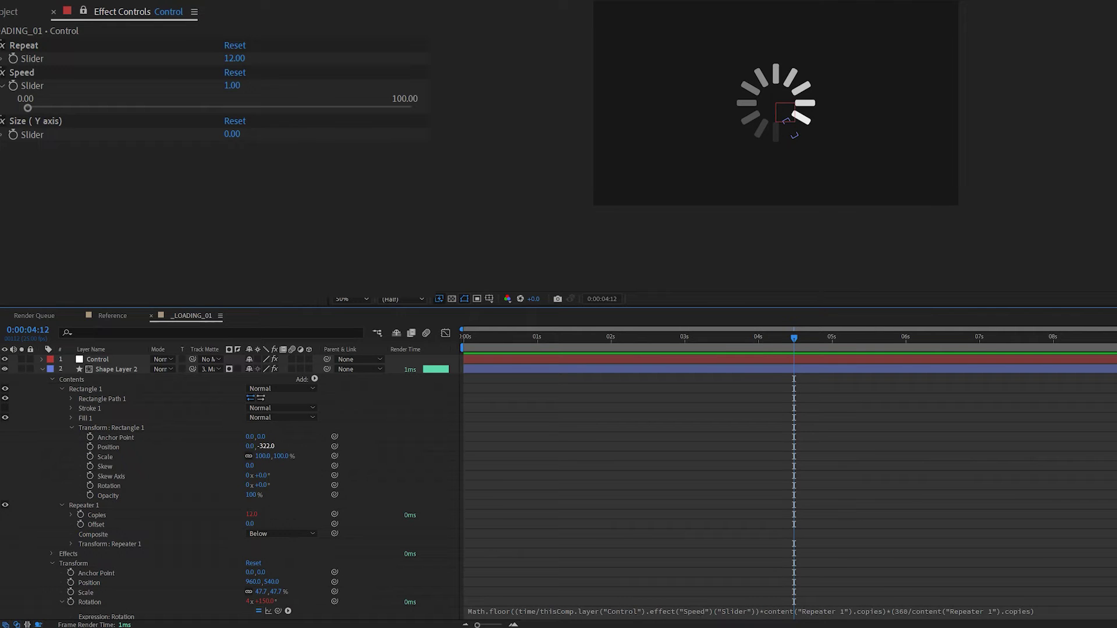
left_click(231, 135)
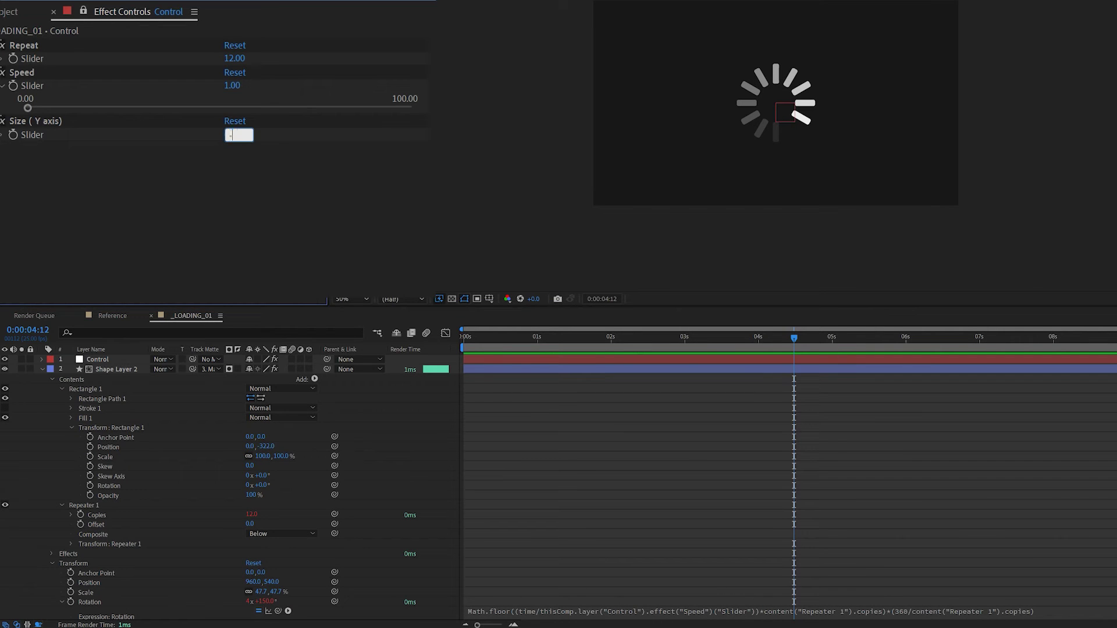
key("Return")
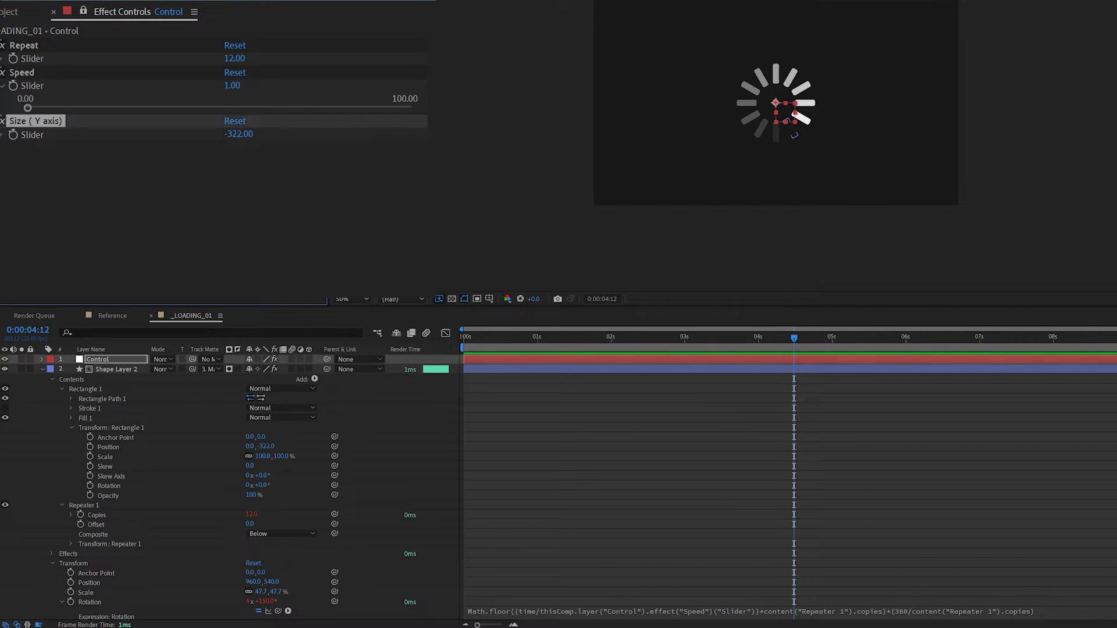
left_click_drag(335, 446, 34, 134)
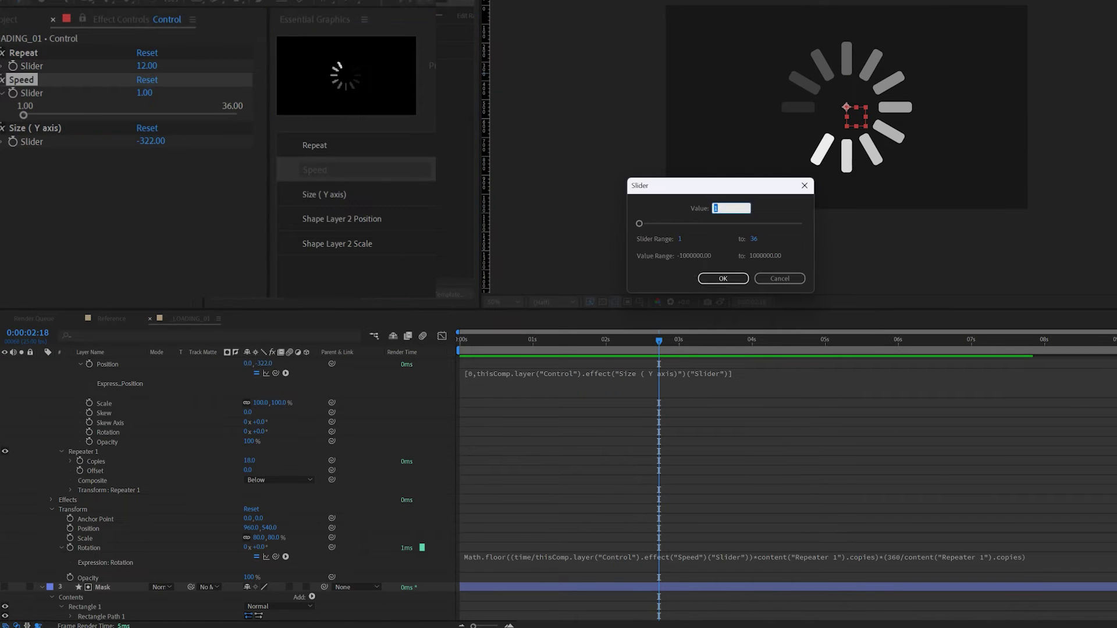
Set the range of the Control layer's Speed slider to 1 to 36
key("Return")
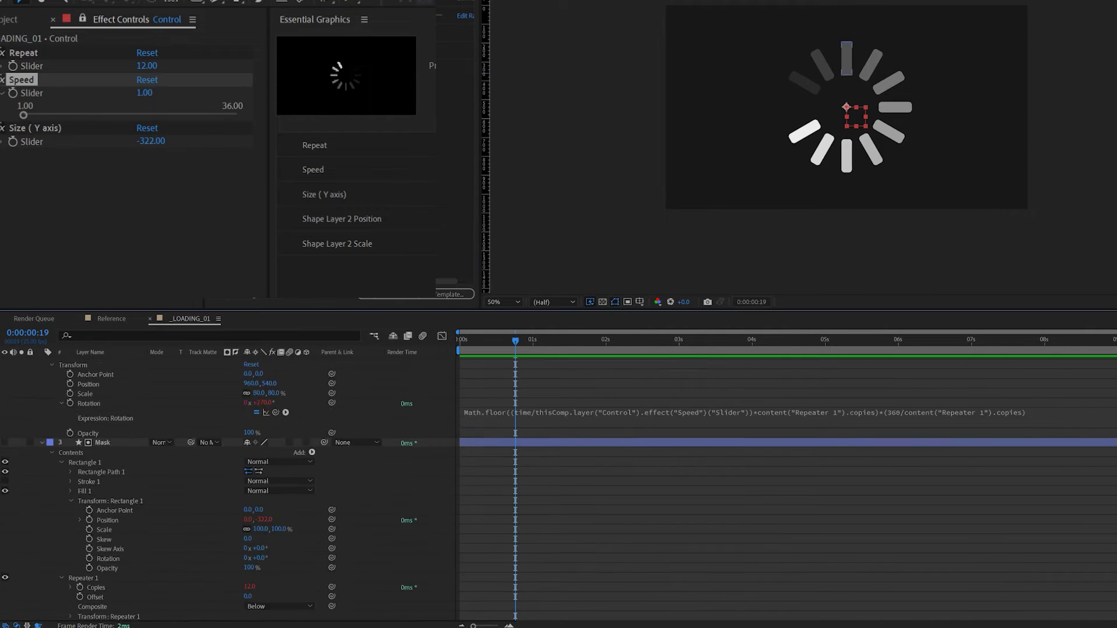
scroll(227, 477, "down", 5)
left_click(114, 549)
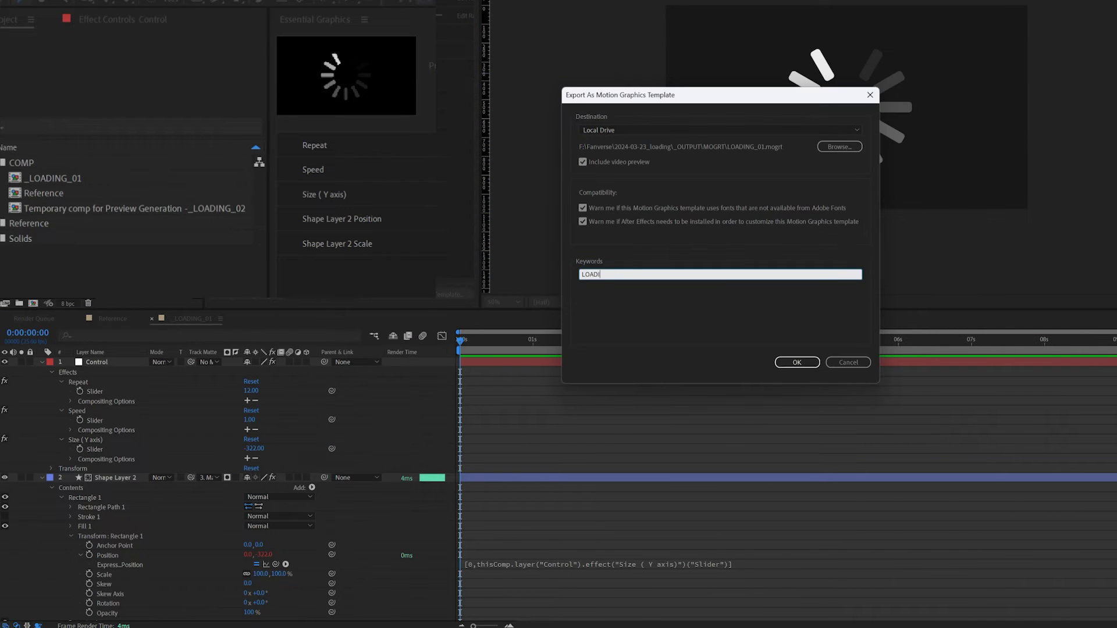
Export the motion graphics template to the local drive with the keywords LOADING and LOADING_01
type("NG, LOADING_01")
key("Return")
left_click(796, 362)
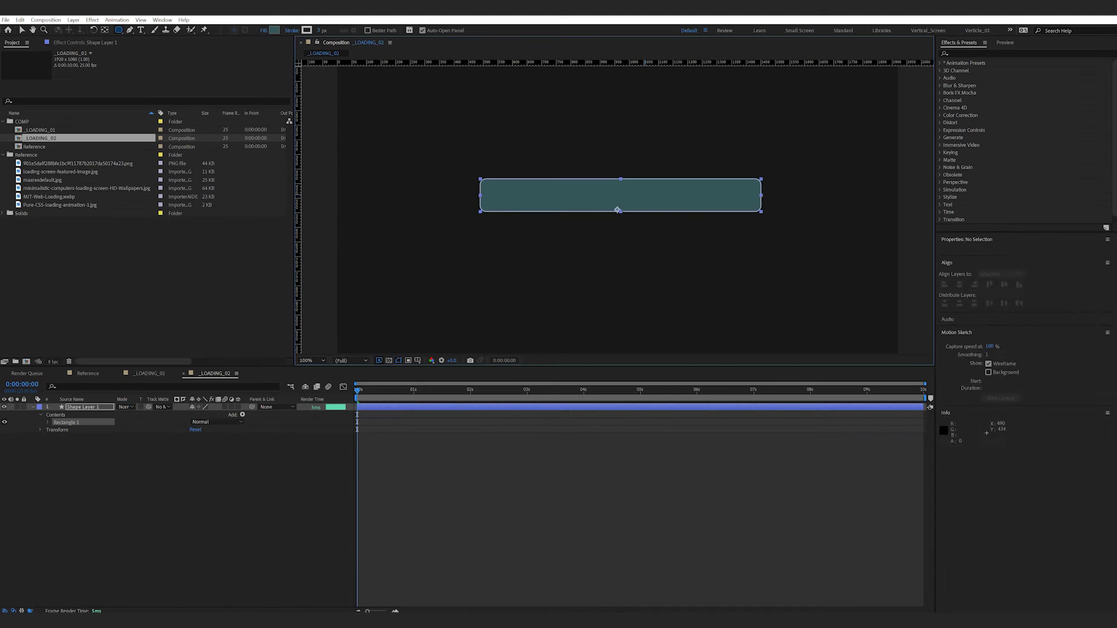
Draw a rounded rectangle about 1018 by 70 px in the middle of _LOADING_02 and remove its fill
left_click_drag(761, 212, 777, 200)
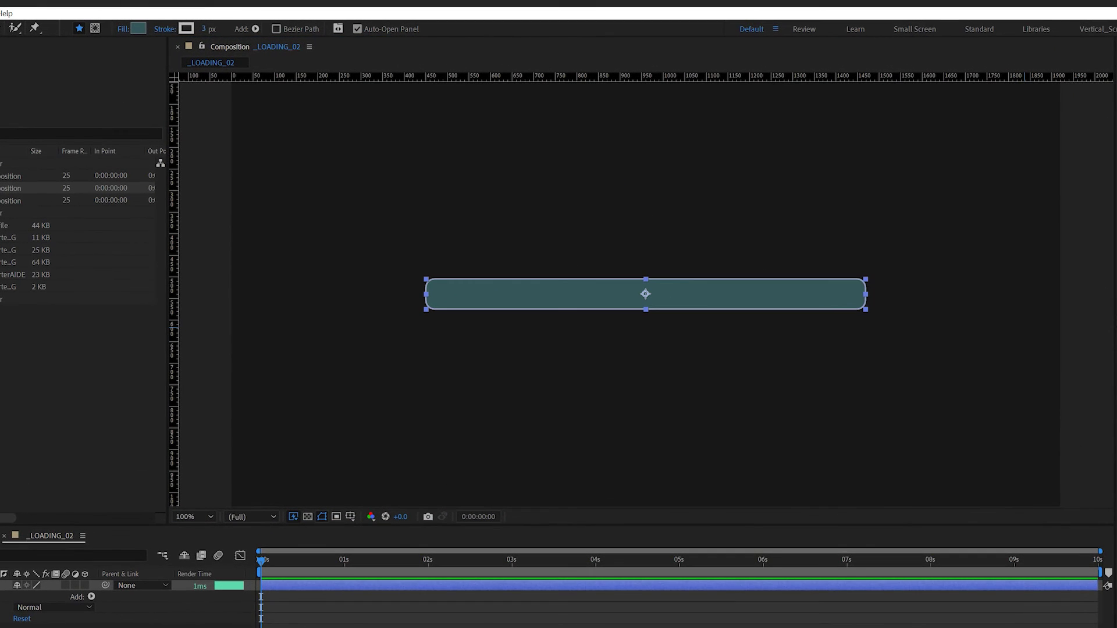
left_click(138, 28)
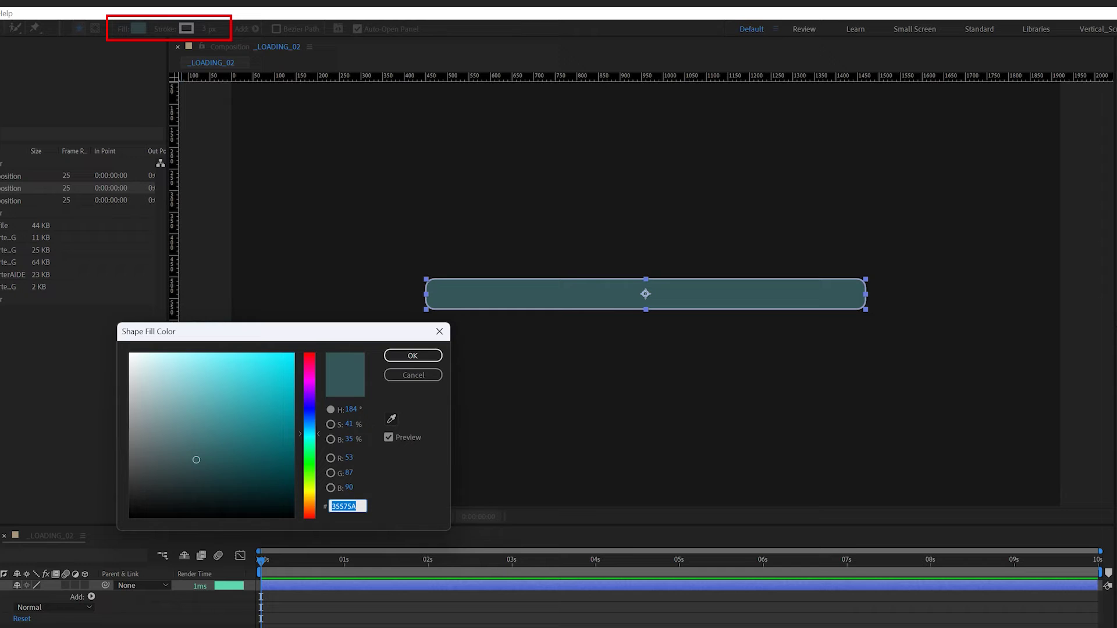
key("Escape")
left_click(123, 29)
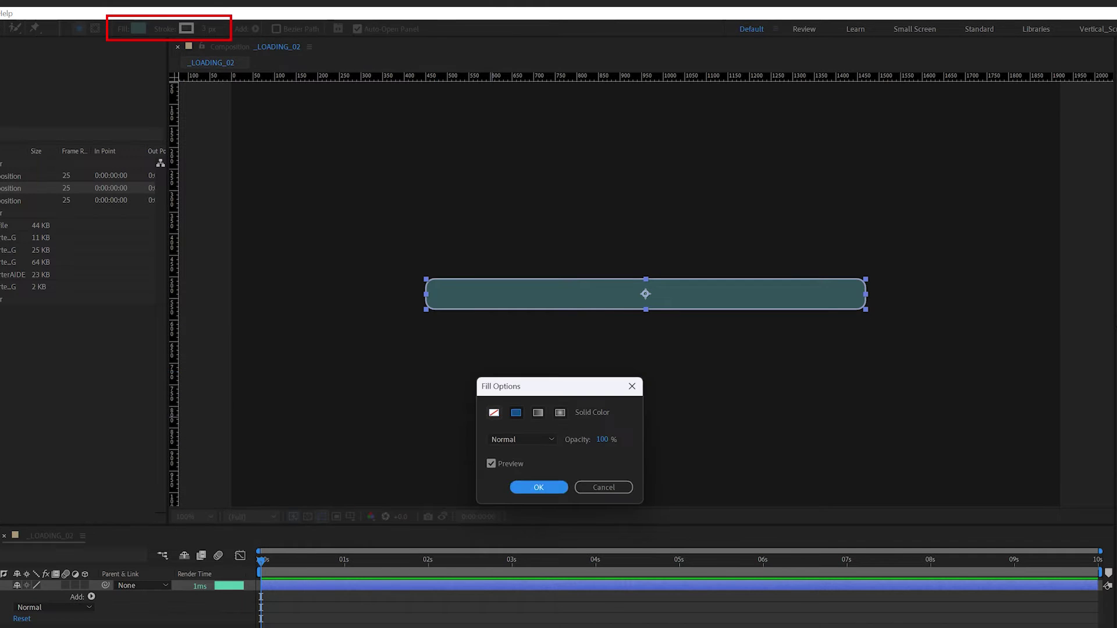
left_click(493, 412)
key("Return")
Rename the rectangle's layer Border, and duplicate it as a layer named Fill
key("Return")
type("Border")
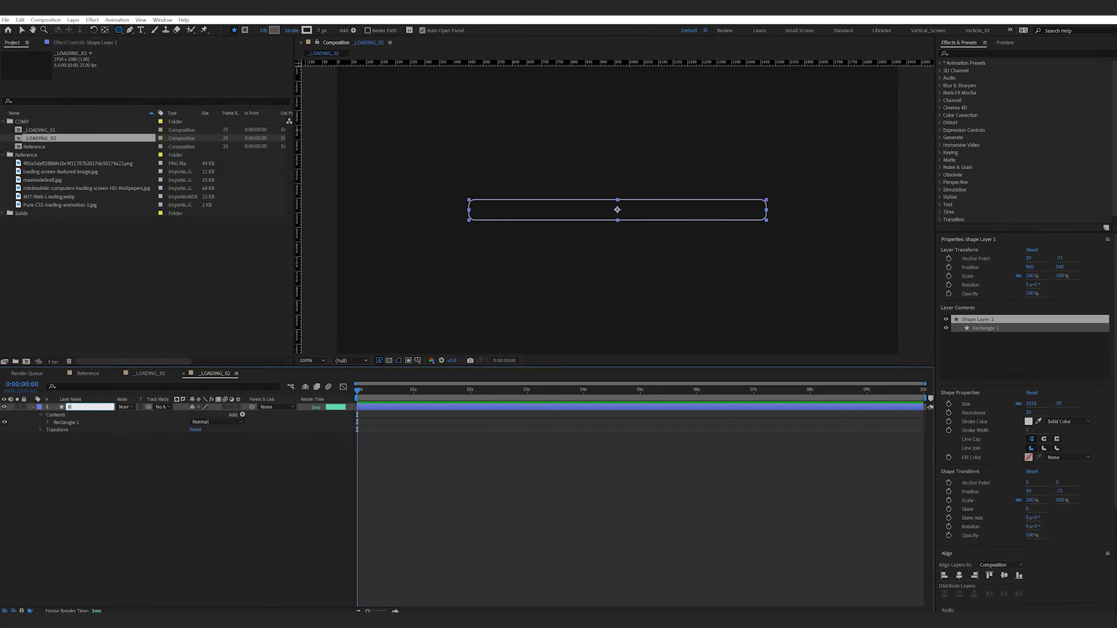
key("Return")
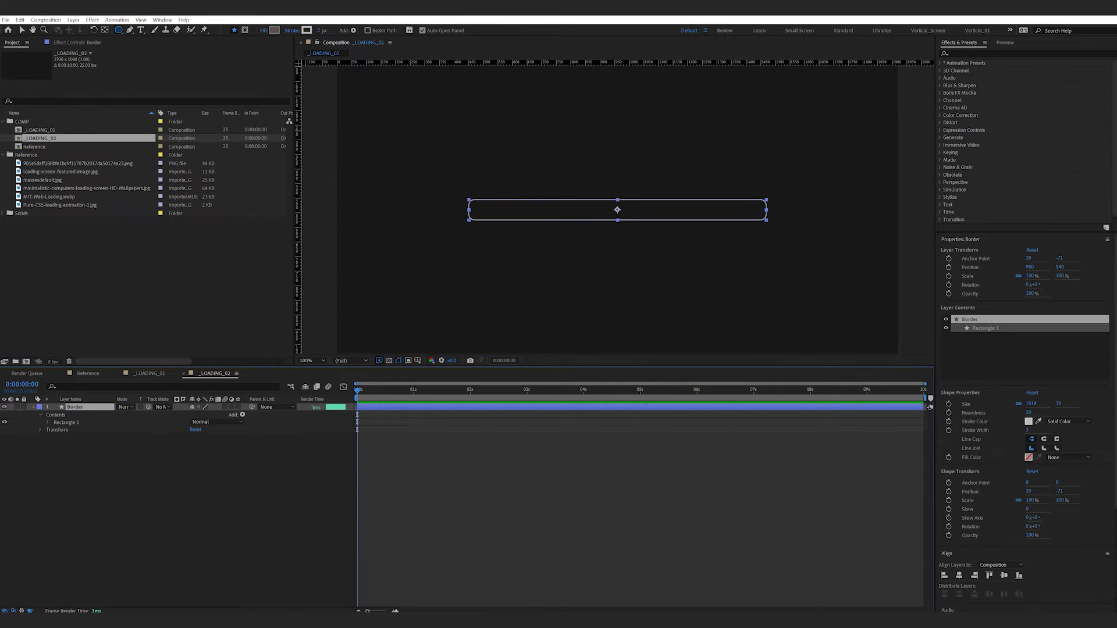
key("ctrl+d")
key("Return")
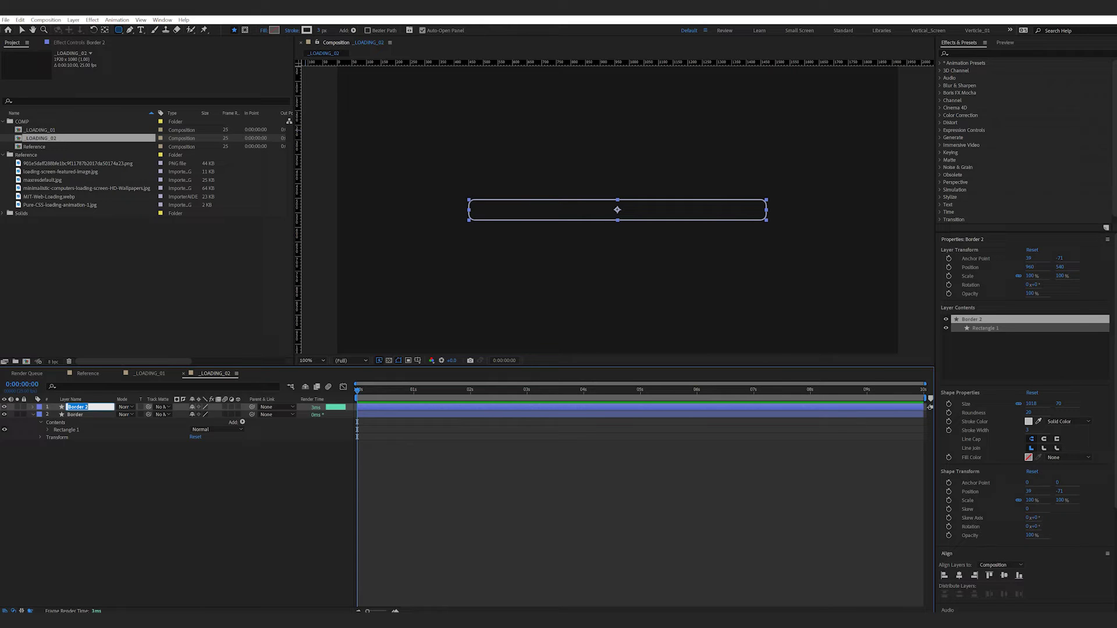
key("Return")
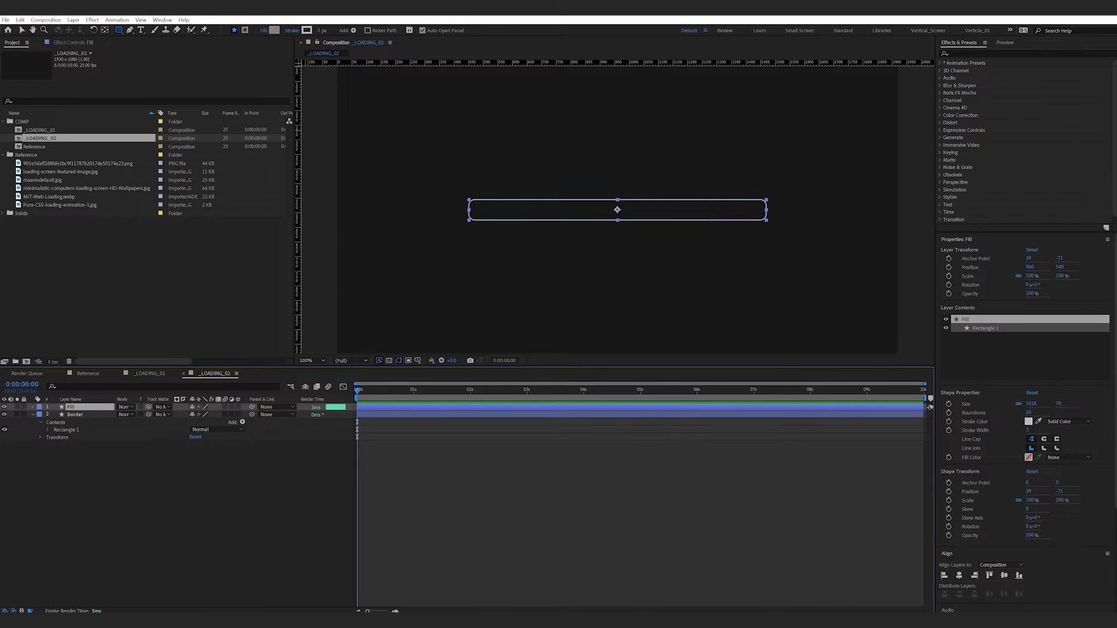
Give the Fill layer's rectangle a solid white fill and deselect it
left_click(273, 29)
left_click(269, 250)
left_click(459, 251)
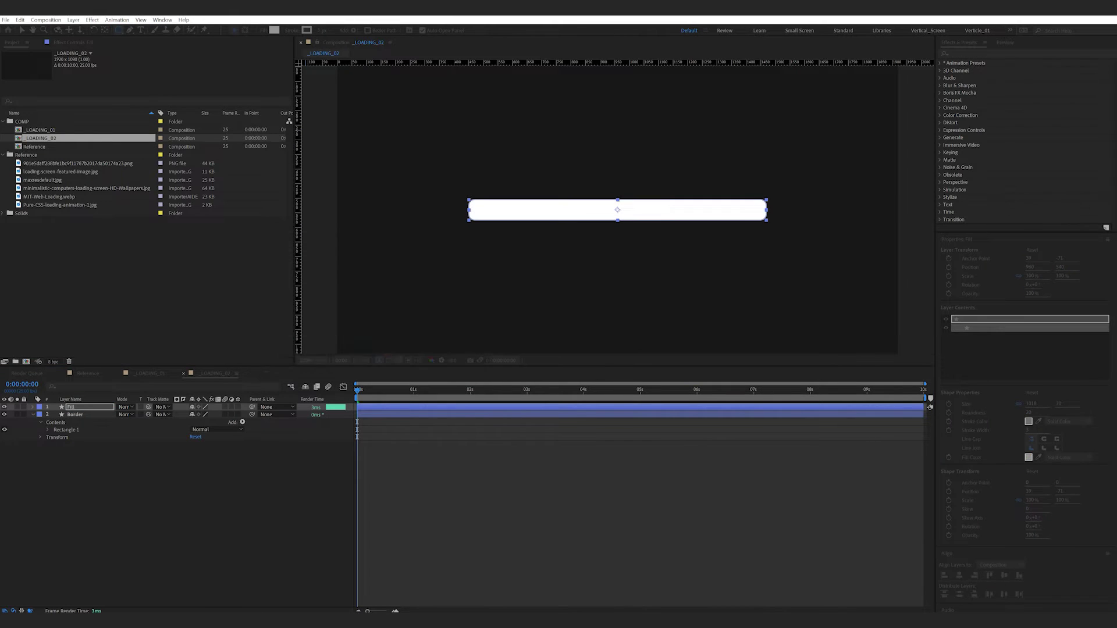
key("F2")
Draw a thin vertical rectangle about 7 px wide across the start of the white bar and fill it dark blue
left_click_drag(489, 188, 494, 226)
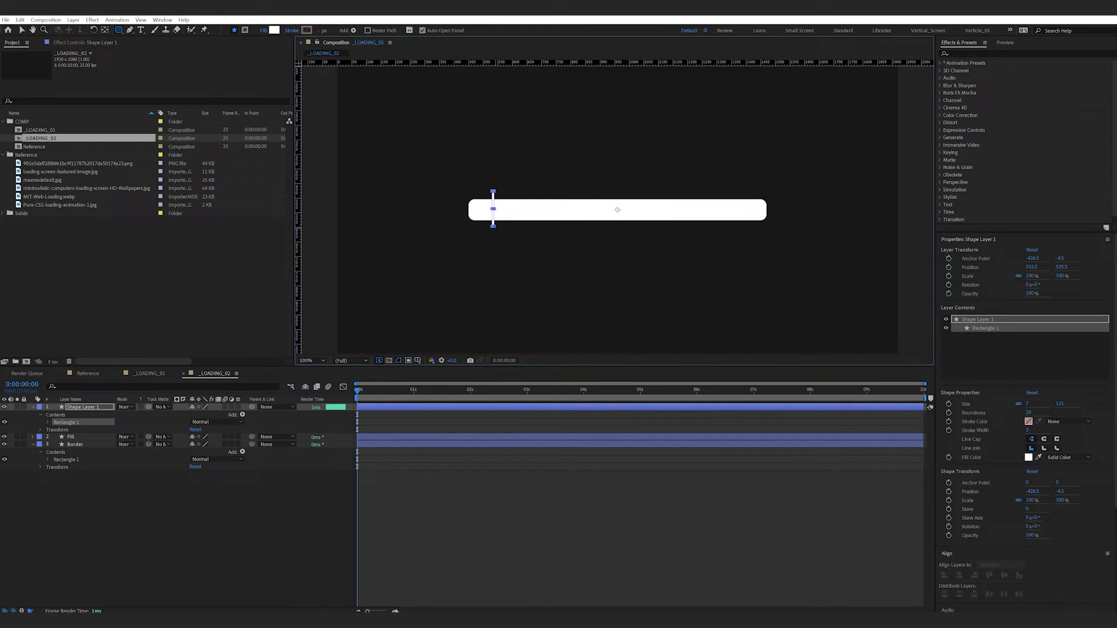
left_click(274, 30)
left_click(390, 309)
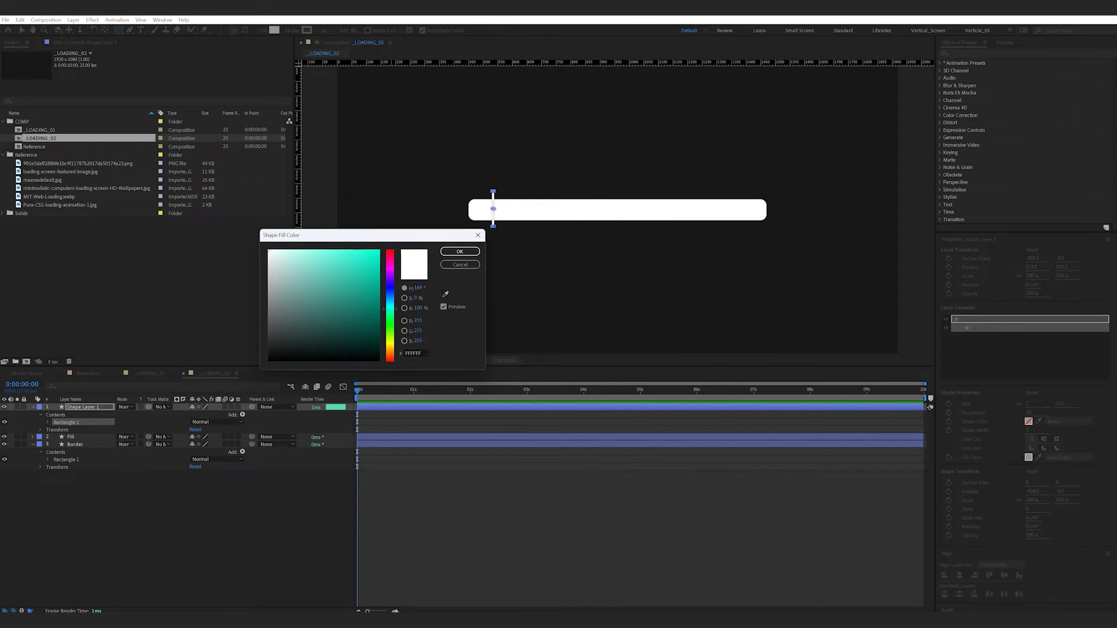
left_click(389, 297)
left_click(324, 322)
left_click(322, 320)
key("Return")
key("period")
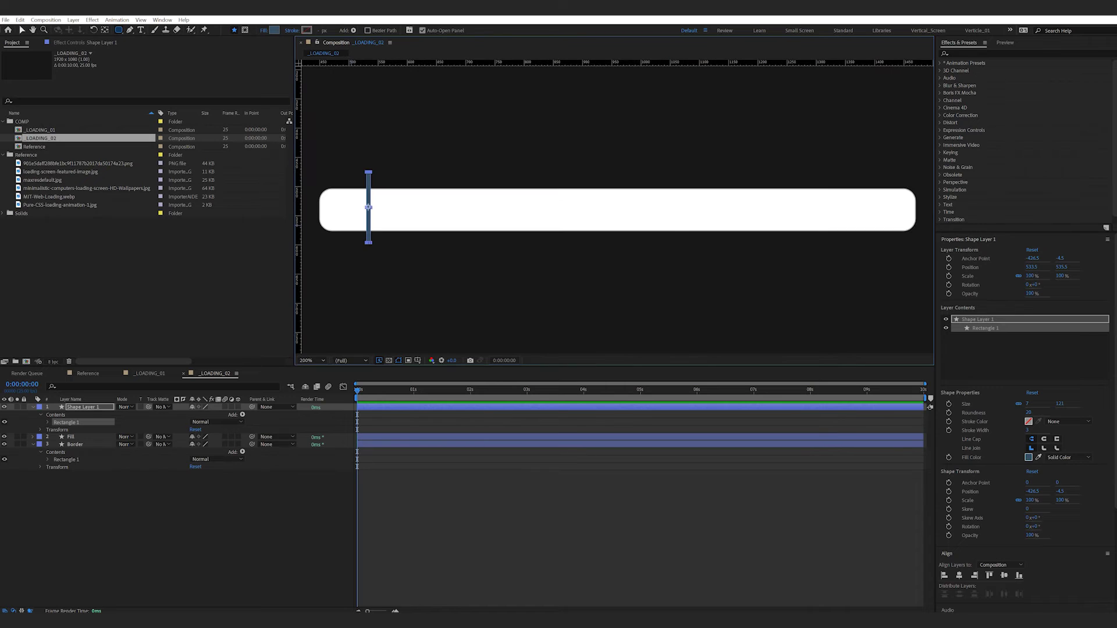
Move the thin blue rectangle just outside the left end of the loading bar and add a Repeater to Shape Layer 1
key("v")
left_click_drag(368, 207, 305, 210)
left_click(47, 422)
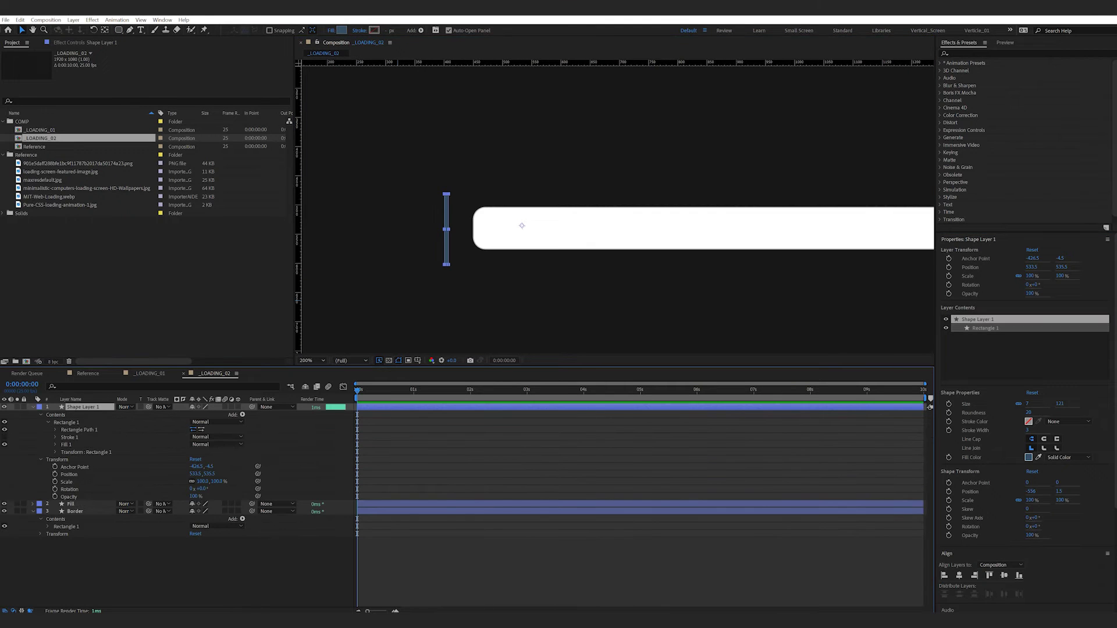
left_click(242, 414)
left_click(203, 539)
Rotate Rectangle 1 of Shape Layer 1 by about 10° to slant the stripes
left_click(56, 452)
left_click(203, 488)
left_click_drag(202, 496, 219, 497)
Reduce the horizontal position offset in Repeater 1's transform to about 12 px so the slanted stripes sit close together
left_click(47, 511)
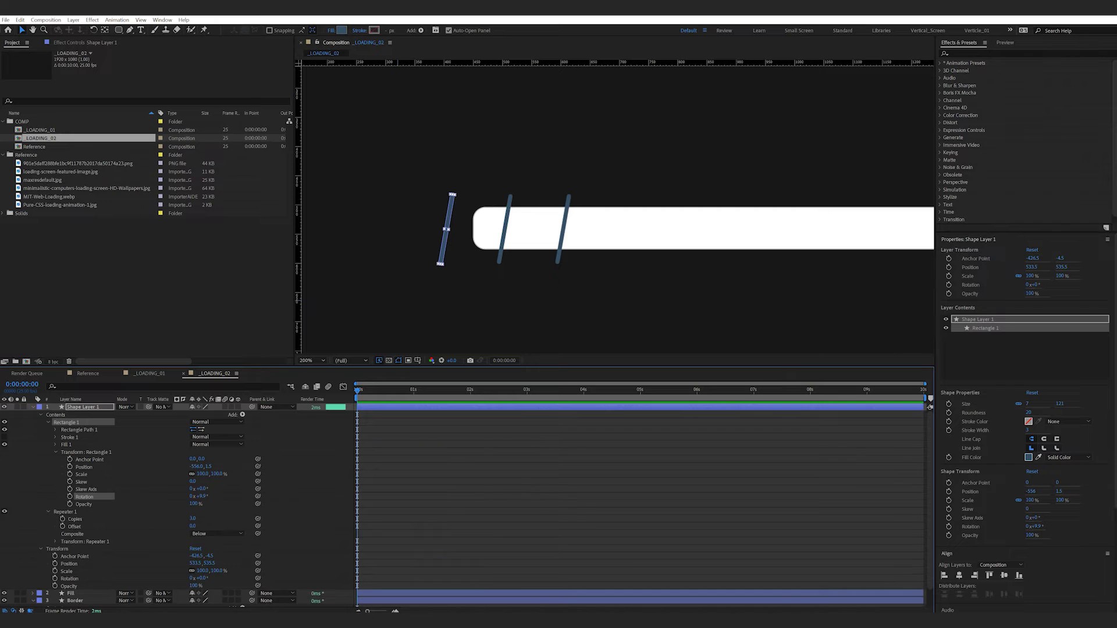
left_click(56, 541)
left_click_drag(192, 556, 139, 556)
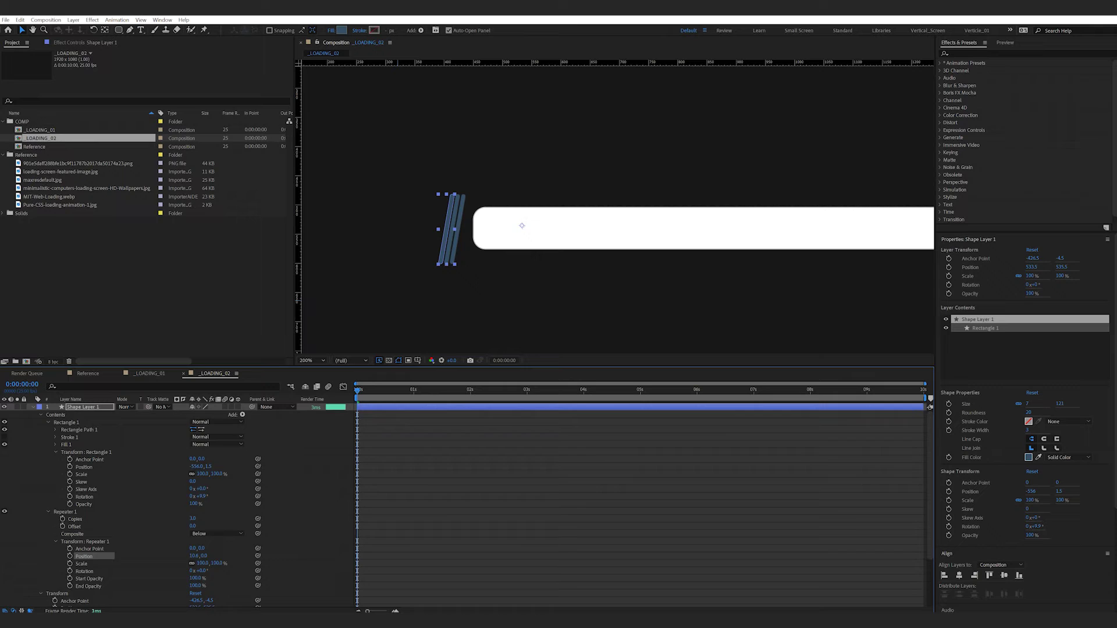
left_click_drag(139, 556, 141, 556)
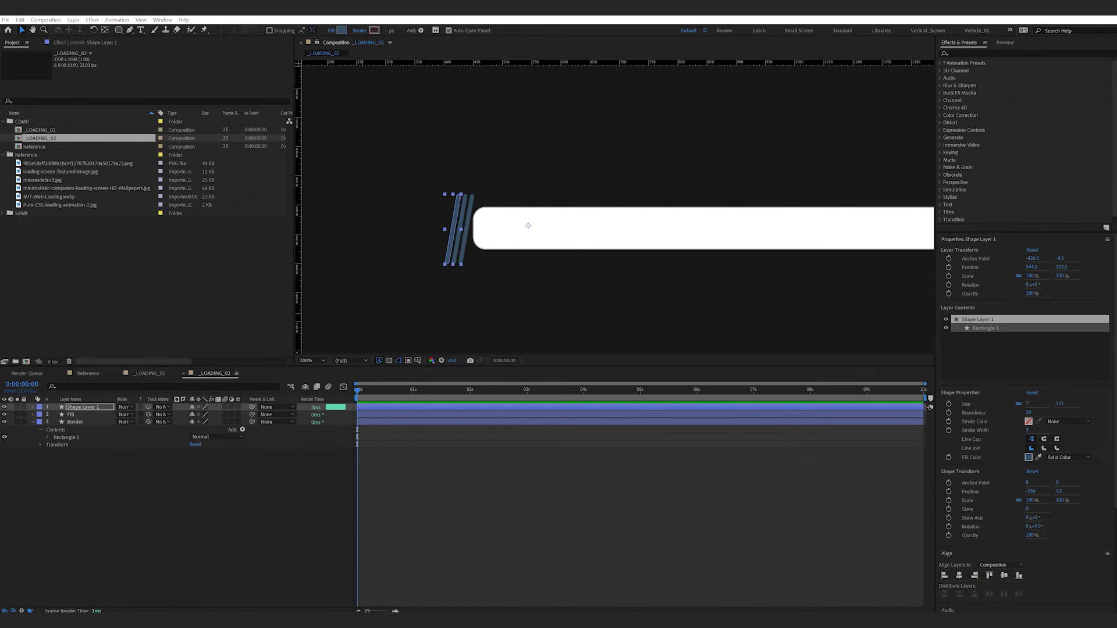
Use the Fill layer as Shape Layer 1's track matte and adjust the number of Repeater copies
left_click_drag(148, 407, 78, 414)
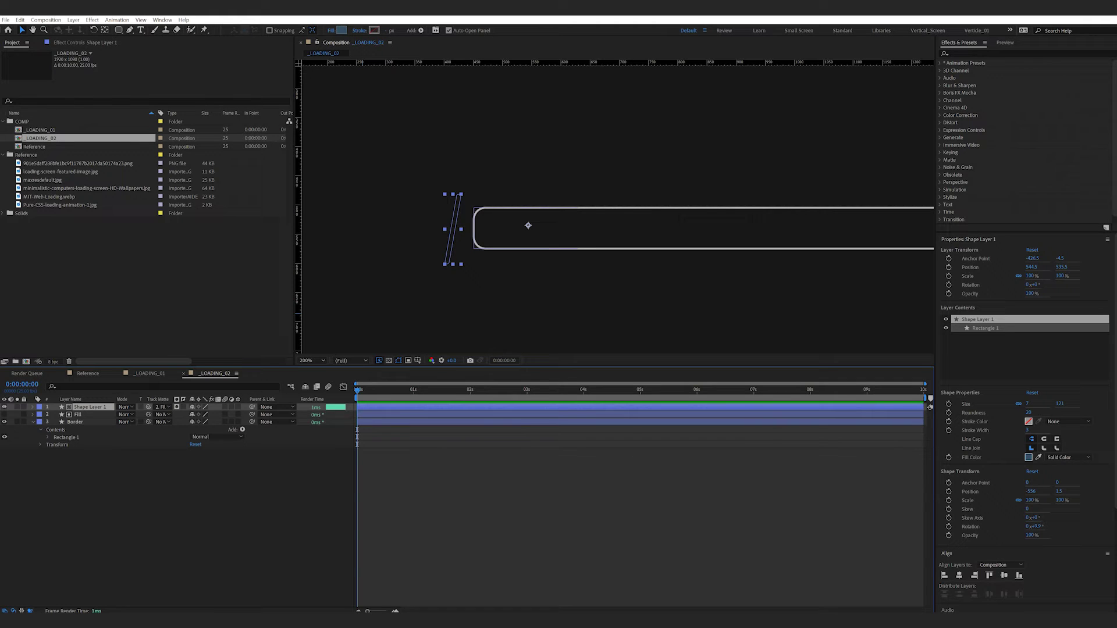
left_click_drag(193, 518, 239, 518)
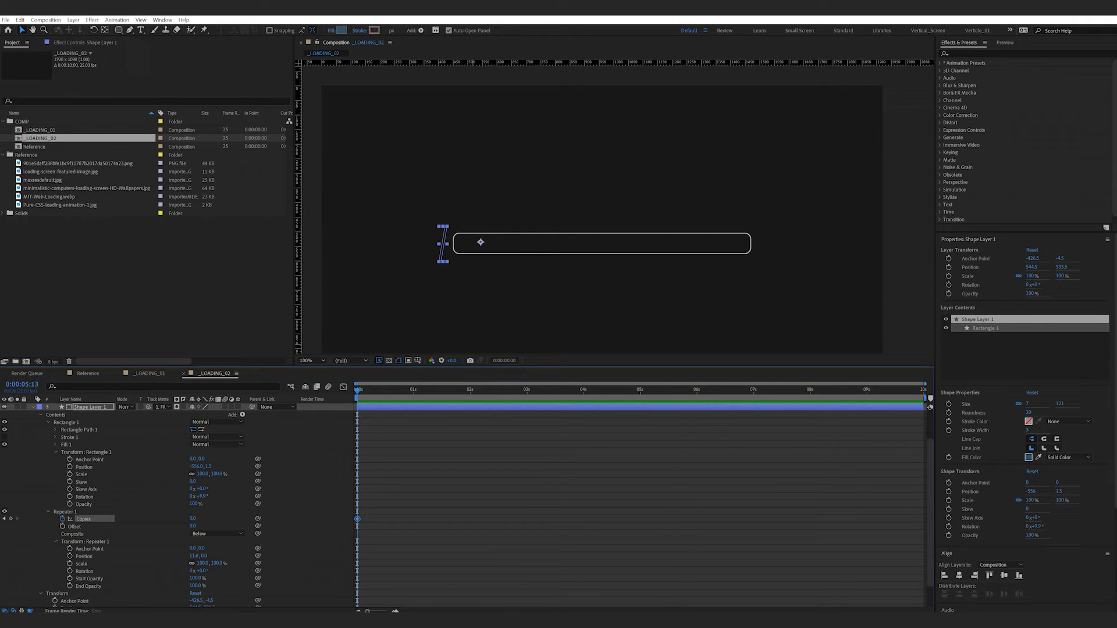
Increase the Repeater's copies at about 6 seconds to animate the bar filling, and place Shape Layer 1 below Border
left_click_drag(669, 390, 700, 390)
left_click_drag(192, 518, 245, 518)
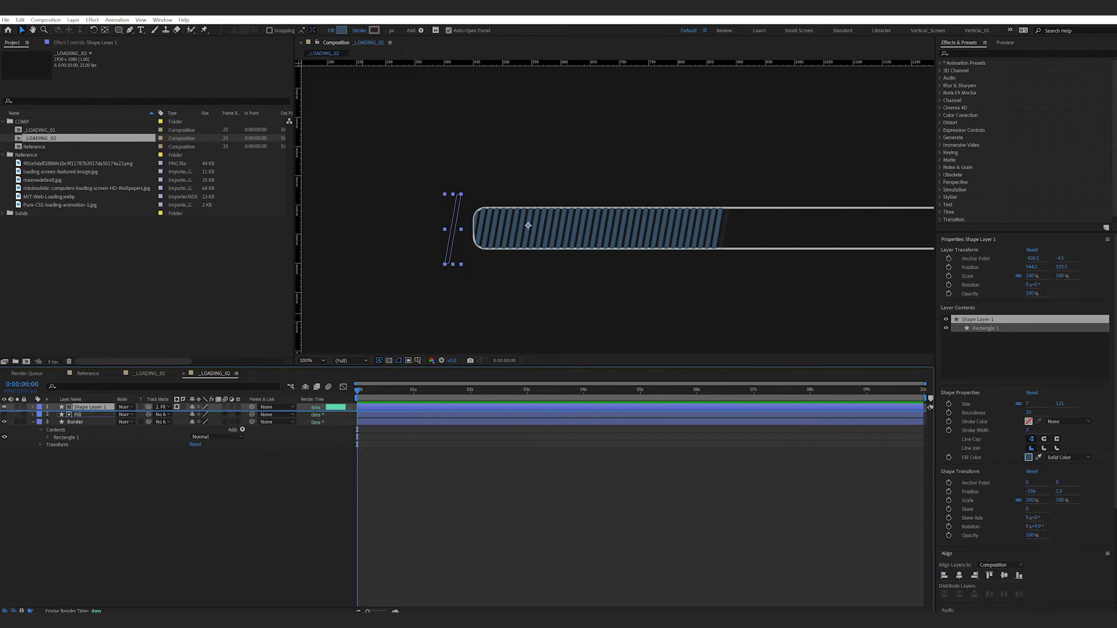
left_click_drag(90, 415, 89, 448)
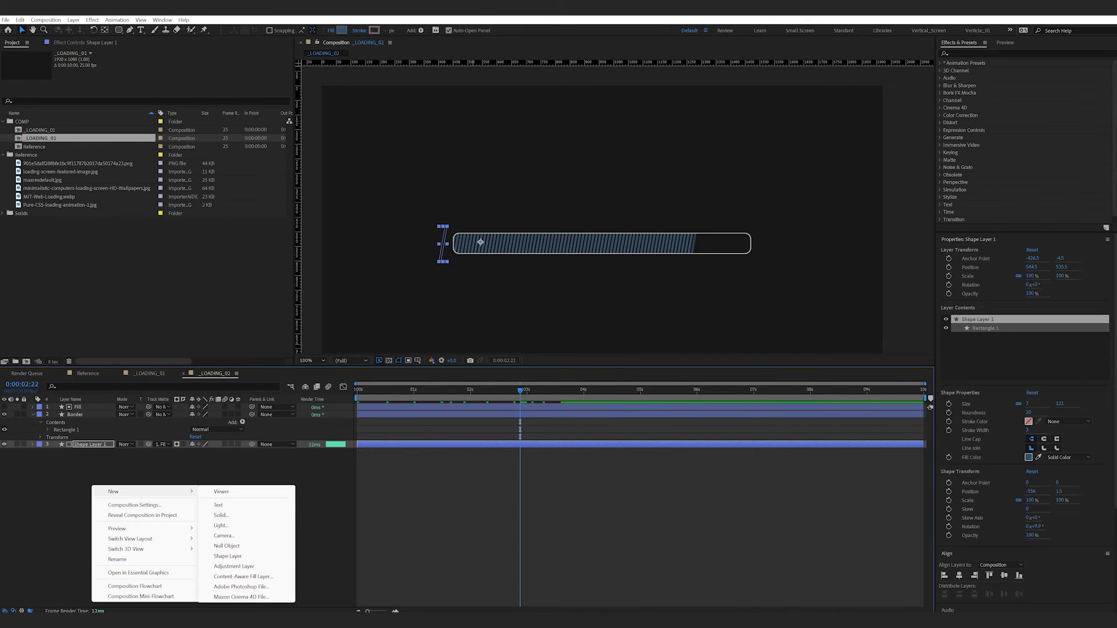
Add a null object at the top of the layer stack in _LOADING_02 and rename it Controller
left_click(238, 546)
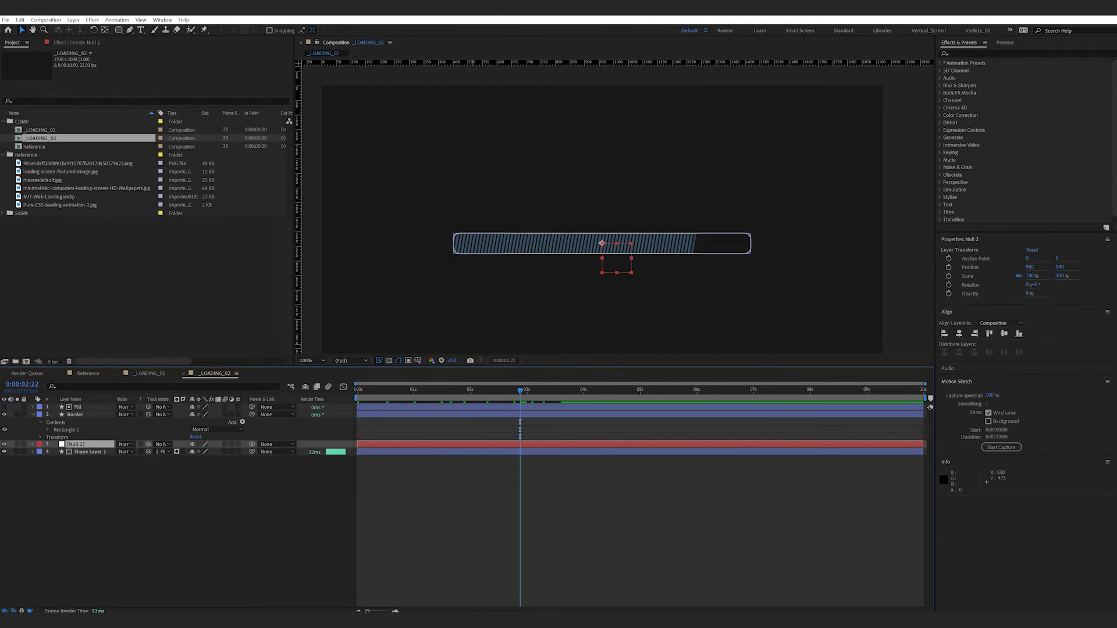
left_click_drag(87, 406, 87, 406)
key("Return")
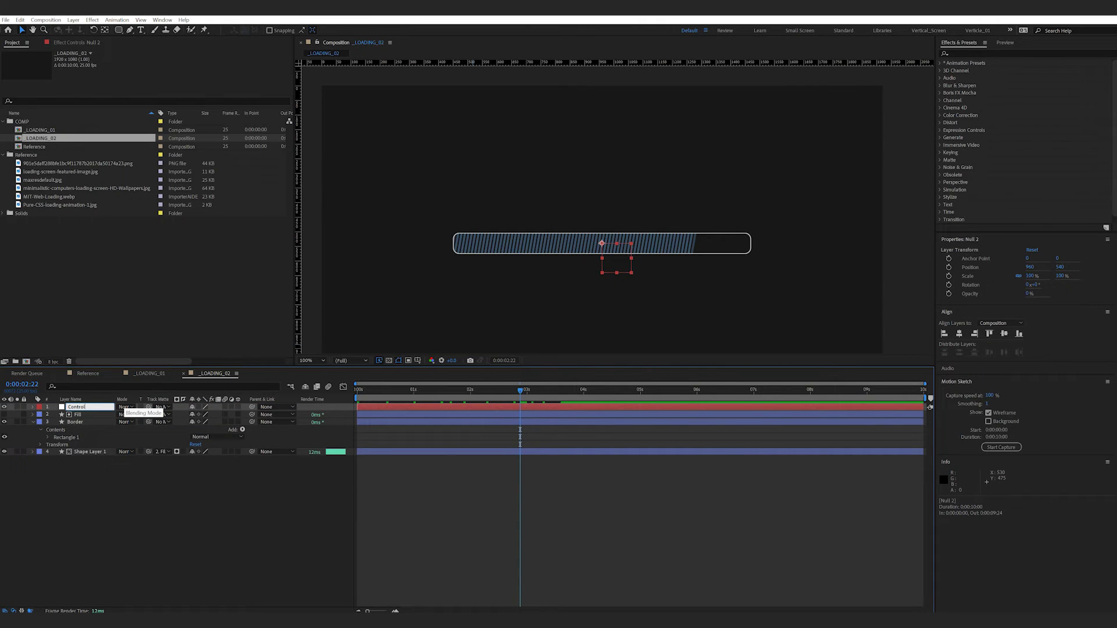
key("Return")
Show the effect controls of Controller and delete the second Copies keyframe of Repeater 1 in Shape Layer 1
key("F3")
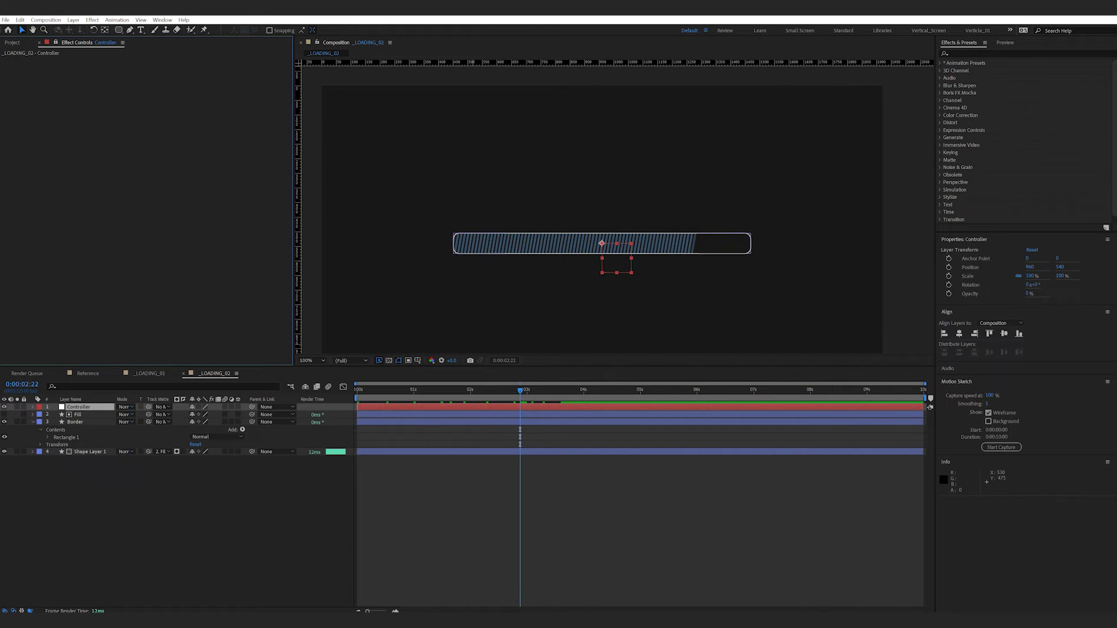
left_click(90, 451)
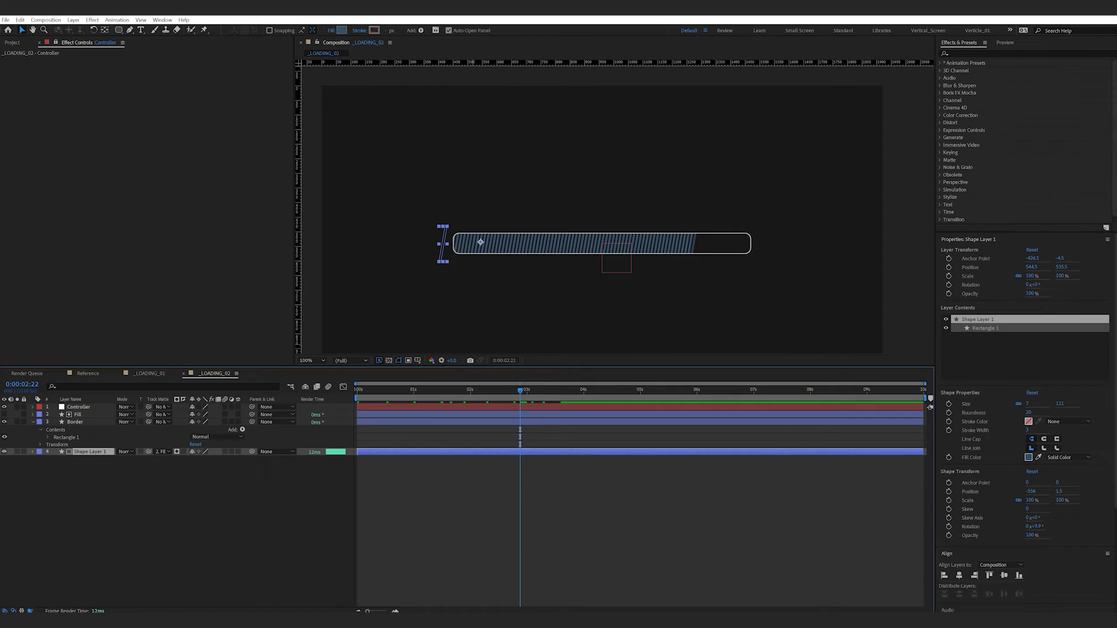
key("u")
key("u")
left_click_drag(499, 501, 590, 533)
key("Delete")
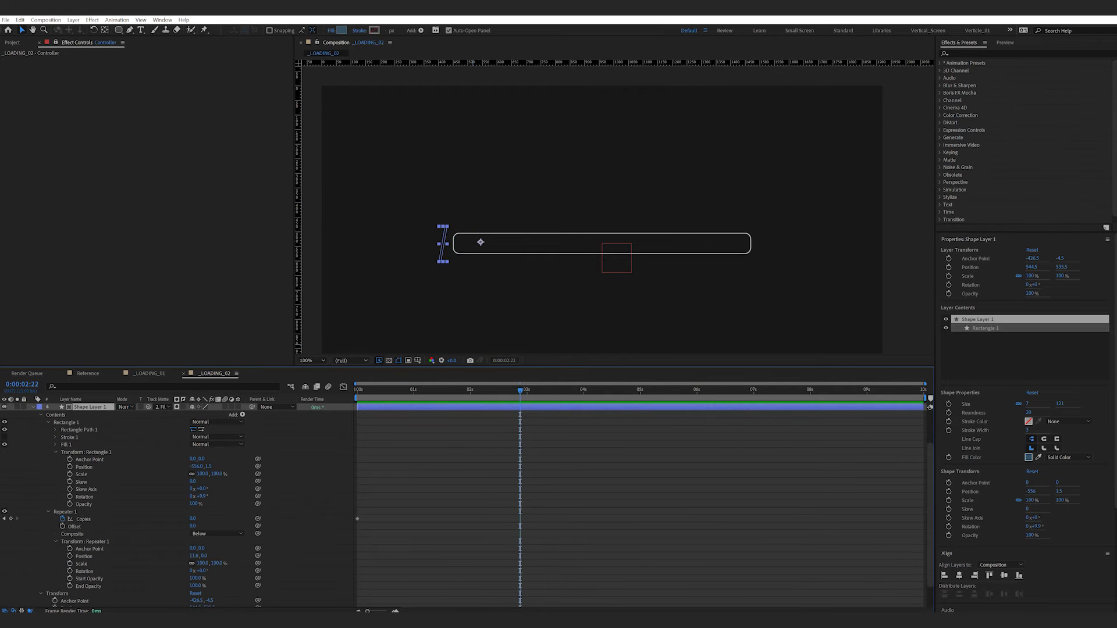
Drive Repeater 1's Copies with the expression time*12, preview the fill, and change the expression to time*30 for a faster fill
left_click(83, 519)
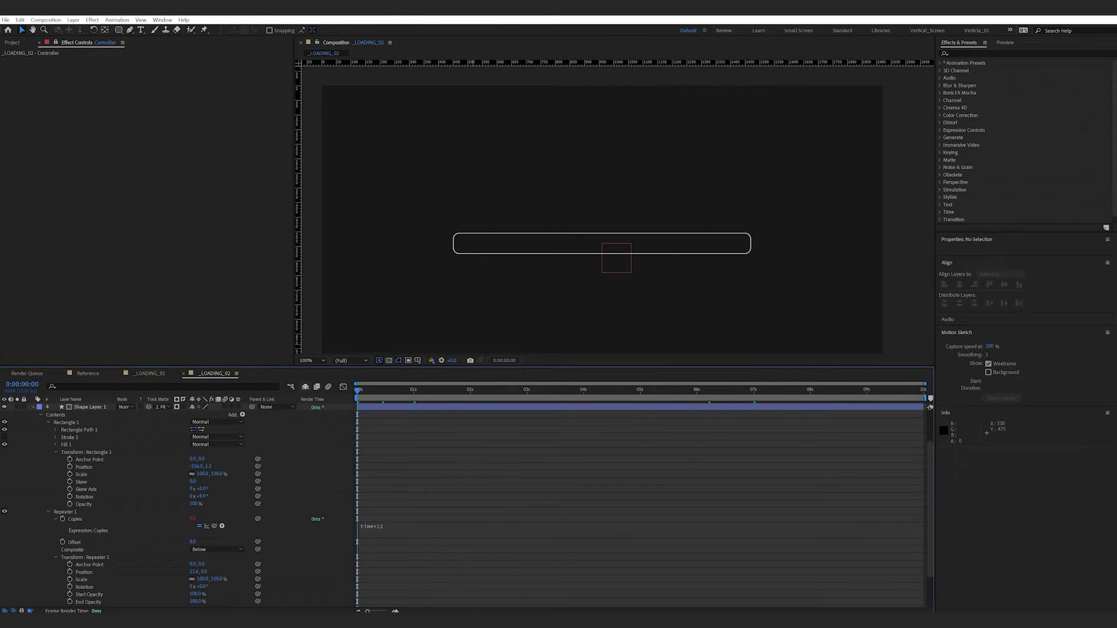
key("space")
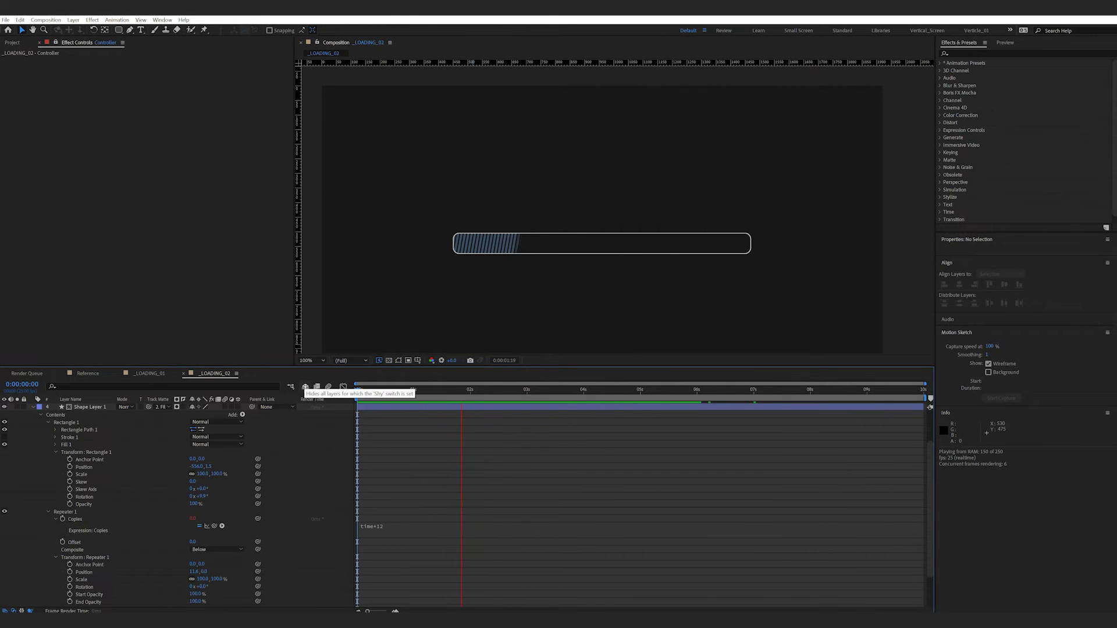
left_click(377, 526)
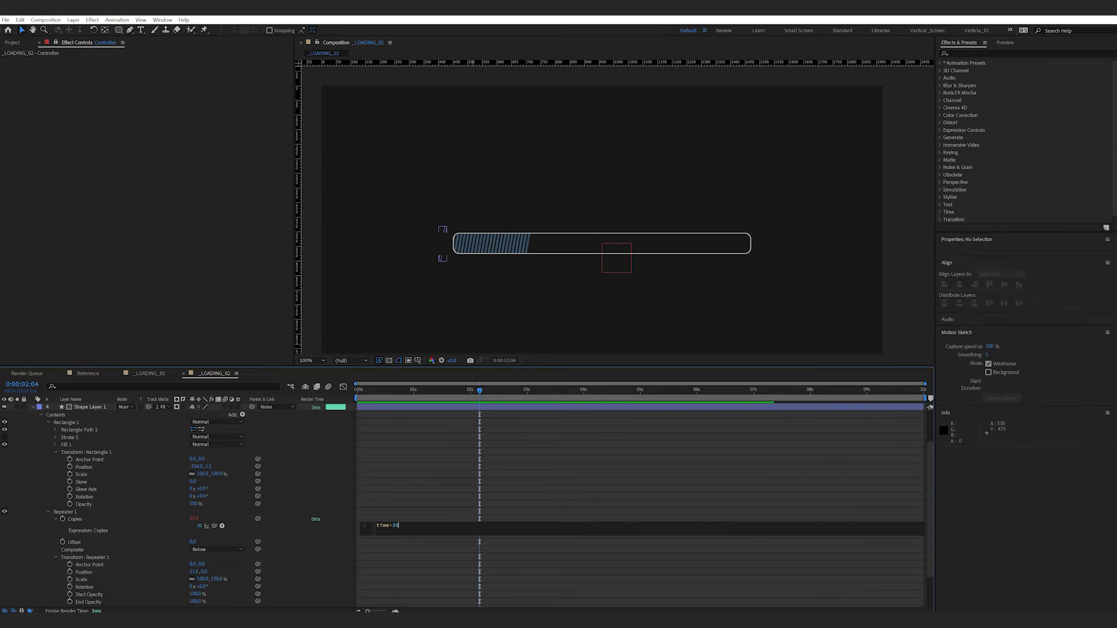
left_click_drag(479, 390, 356, 390)
key("space")
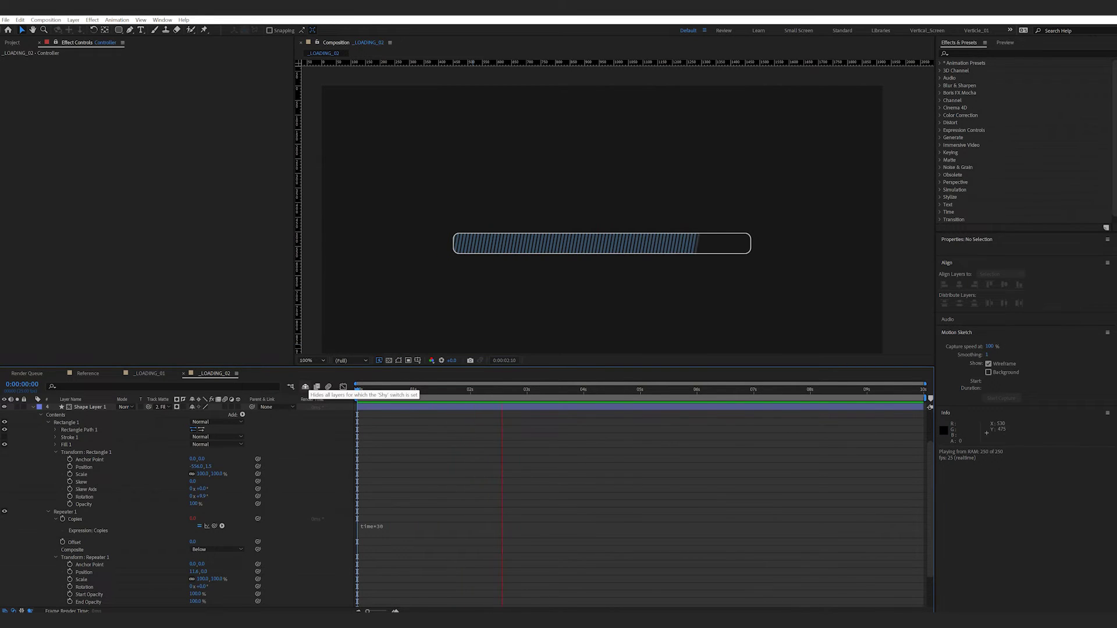
key("space")
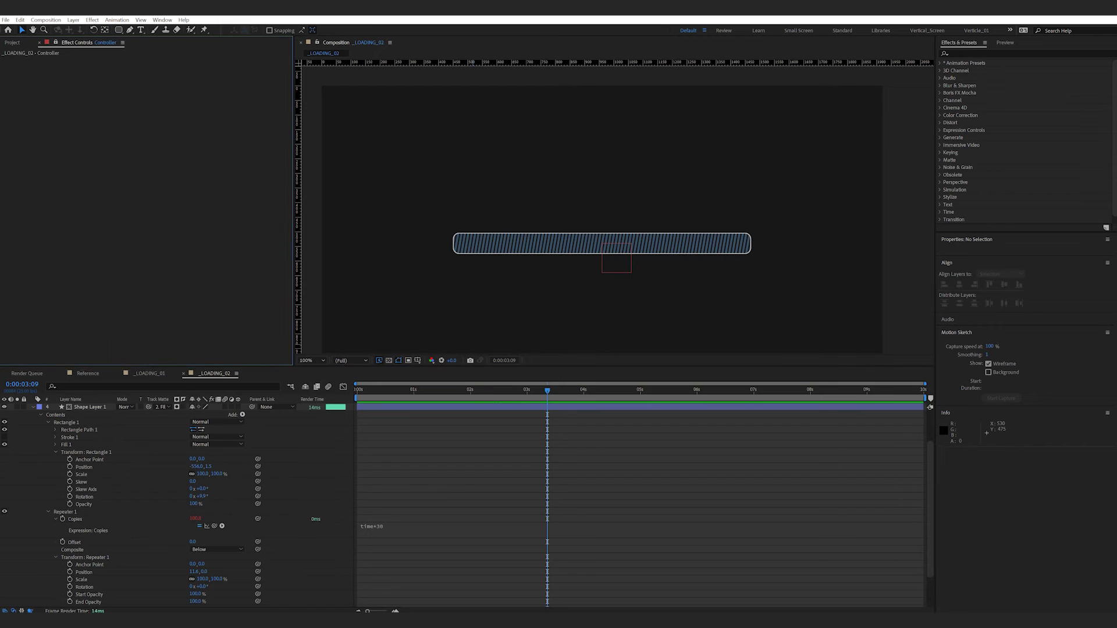
Add a Slider Control effect to the Controller null and name it Multipler
right_click(63, 116)
key("Escape")
scroll(466, 505, "up", 2)
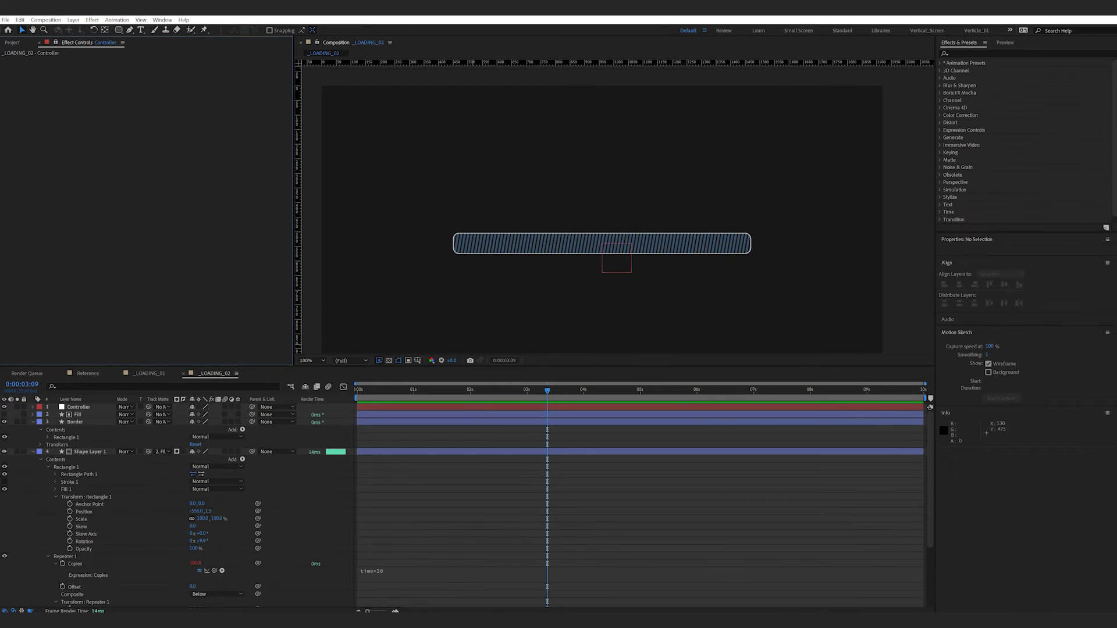
left_click(79, 407)
right_click(51, 179)
left_click(76, 194)
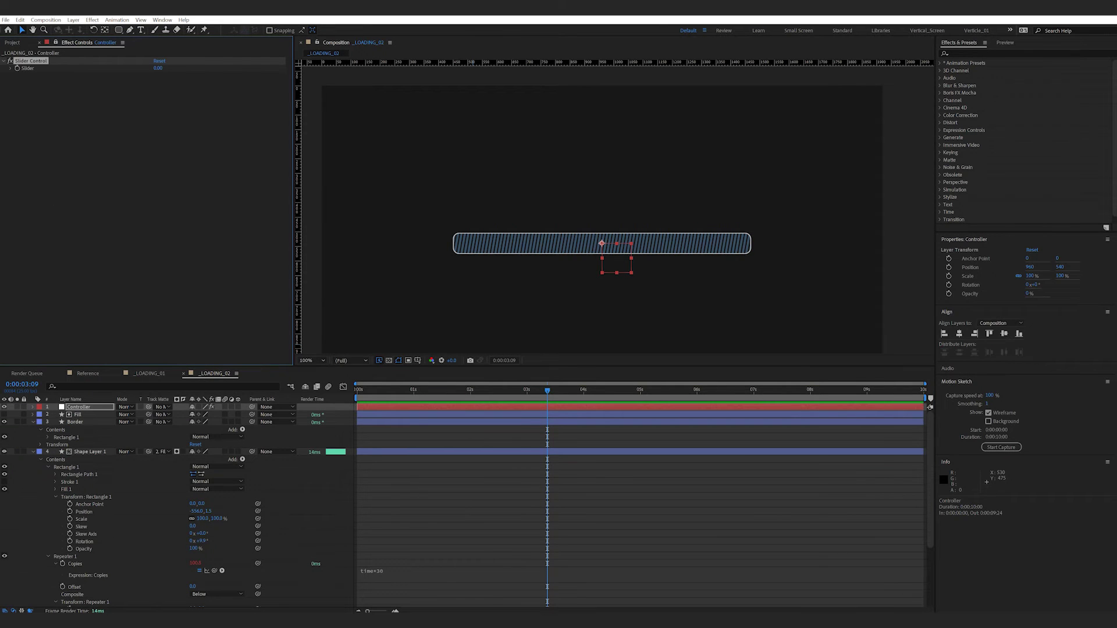
key("Return")
type("Multipler")
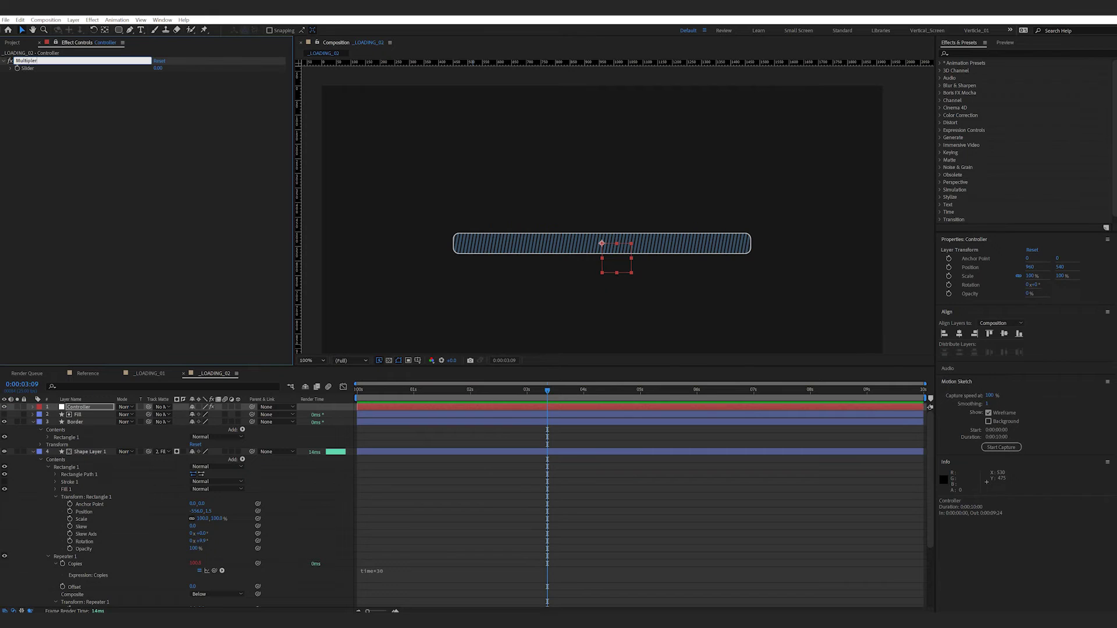
key("Return")
Replace the Copies expression with a multipler variable linked to the Controller's slider
left_click(399, 571)
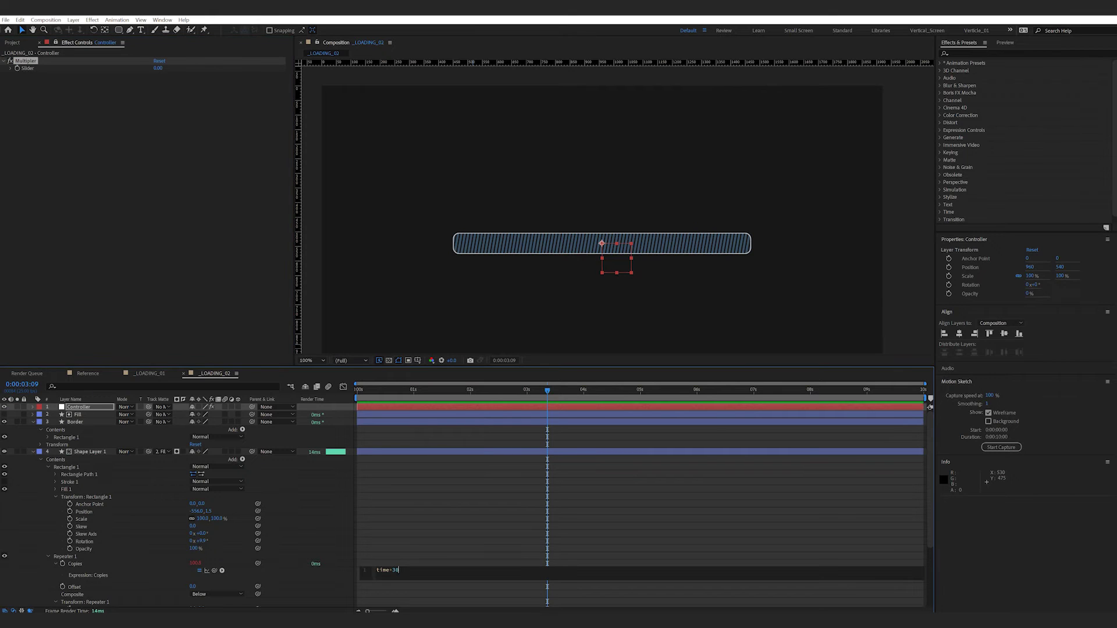
type("multipler")
key("Escape")
left_click_drag(214, 570, 27, 68)
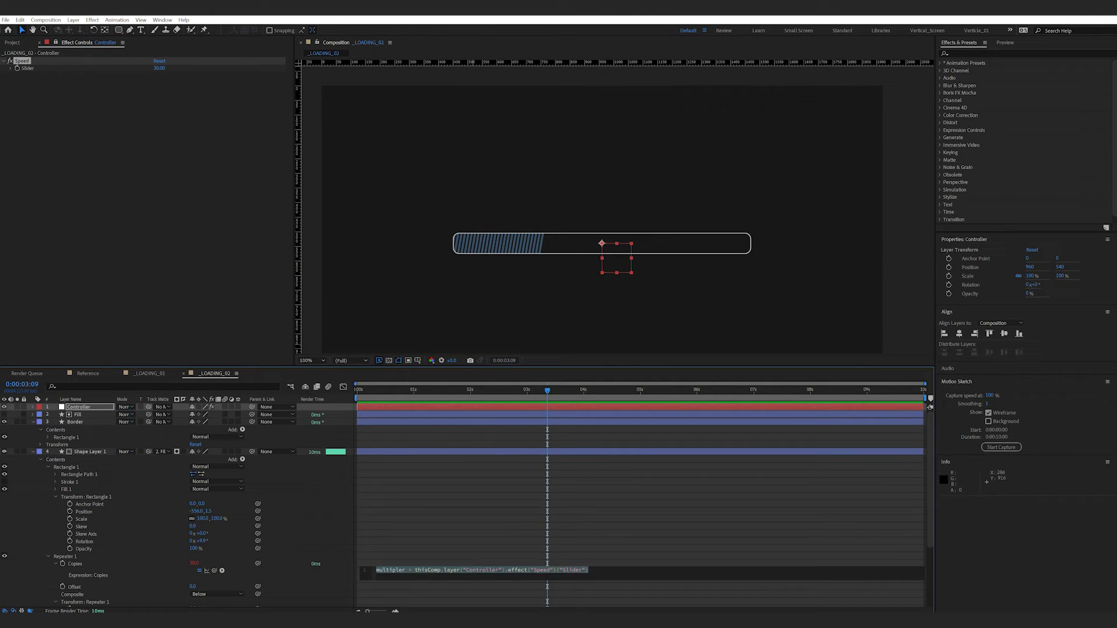
Insert startTime = 1; as a new first line in the Copies expression
left_click(376, 570)
key("Return")
key("Up")
type("start_")
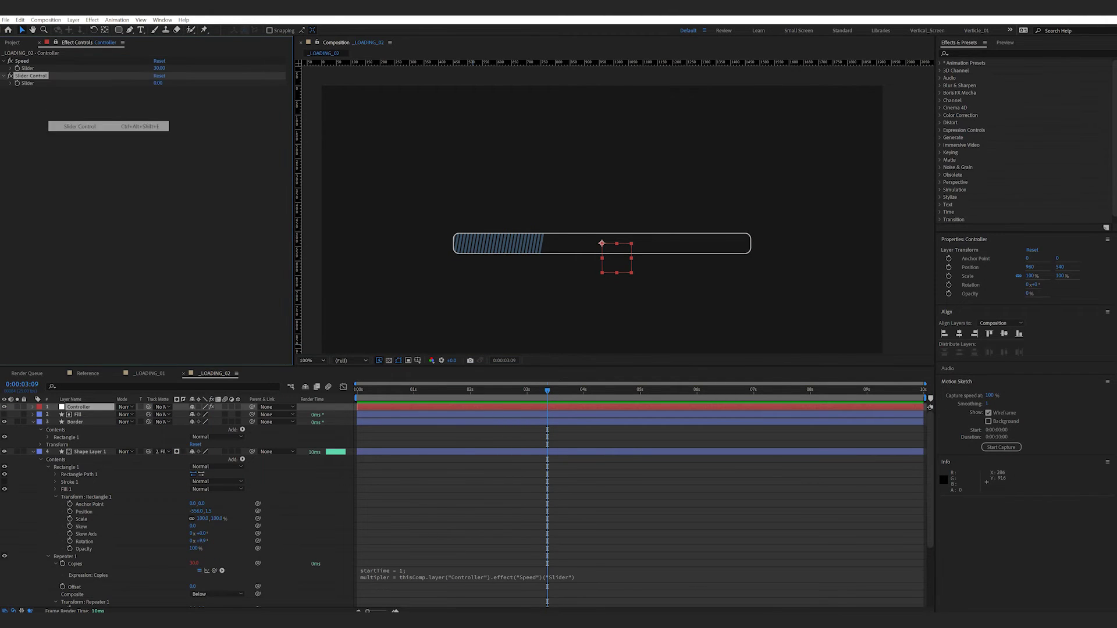
Name the Controller's second slider Start Time, set it to 1, and link the startTime variable in the Copies expression to it
key("Return")
type("Start Time")
key("Return")
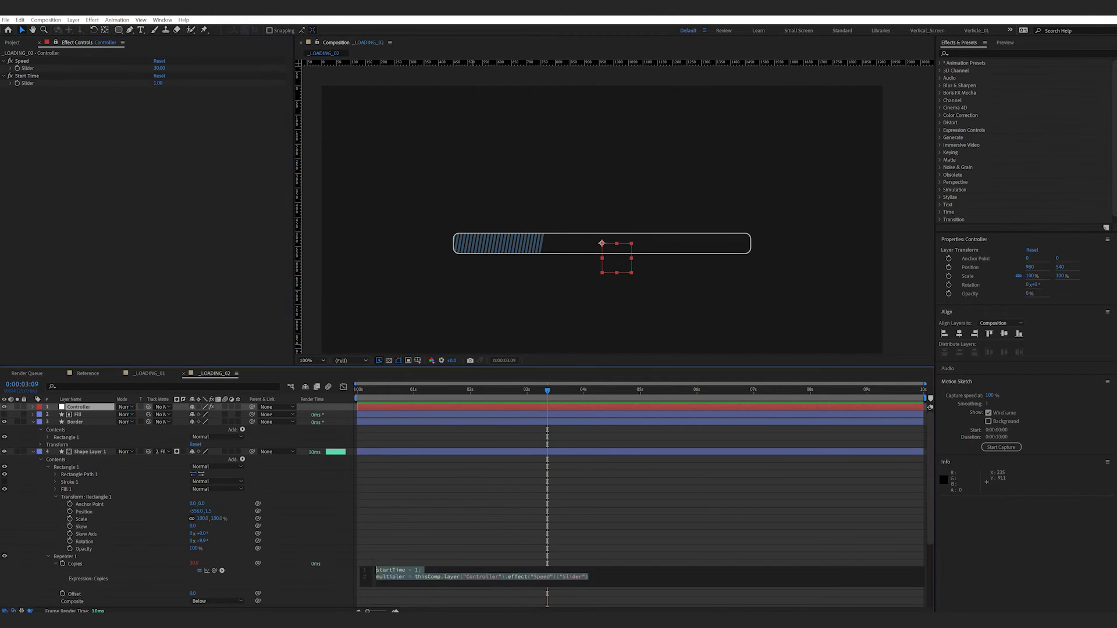
scroll(547, 506, "down", 1)
left_click_drag(547, 566, 546, 585)
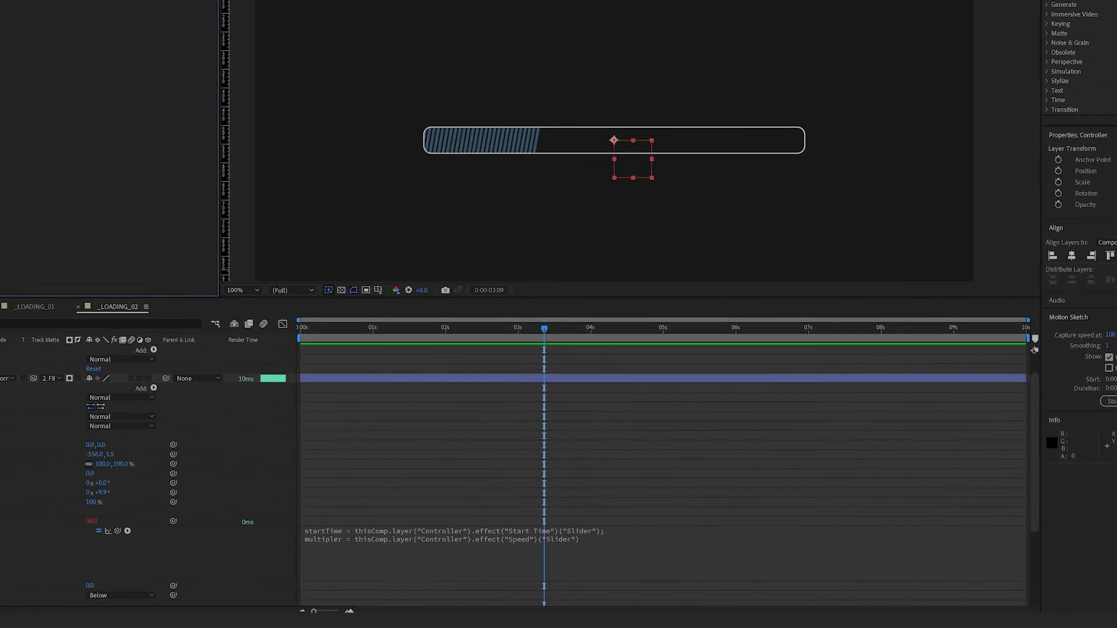
Add a copies variable to the expression, linked to the Controller's Copies slider
type("copies = thisComp.layer(\"Controller\").effect(\"Copies\")(\"Slider\")")
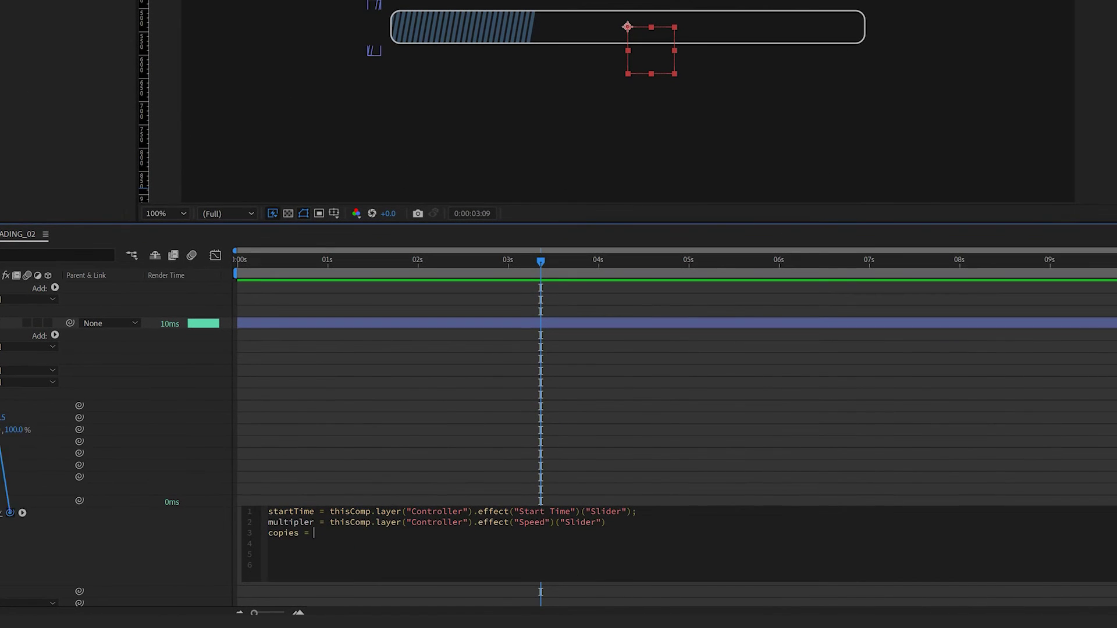
key("Return")
key("Return")
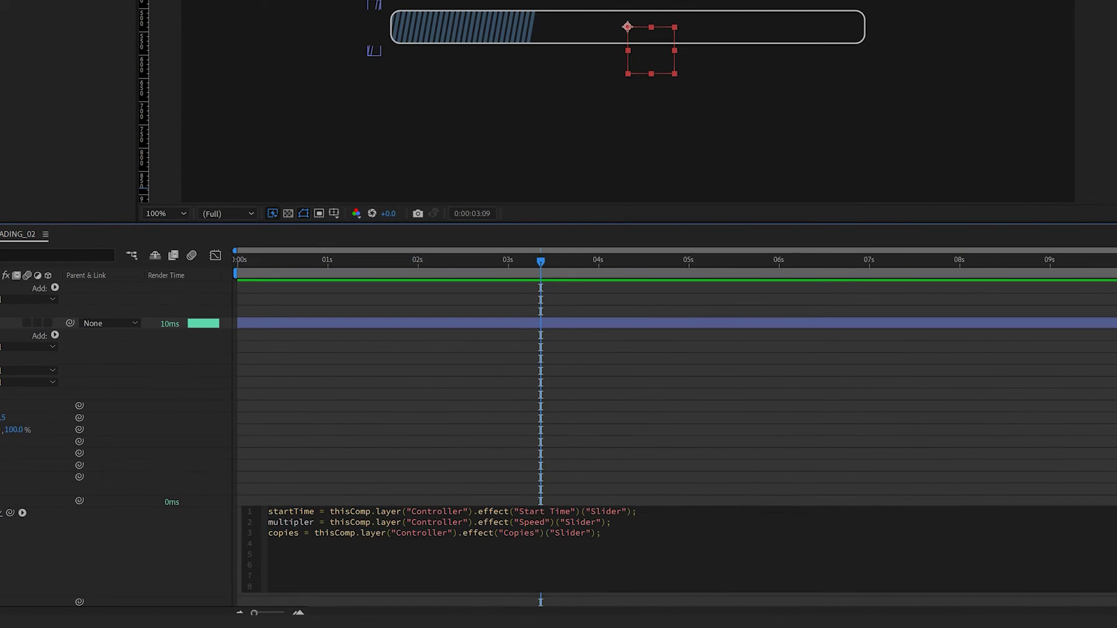
Complete the expression with if (time > startTime){ copies = time*speed; } followed by copies;, and check the fill around 1 second
type("if (time > startTime){")
key("Return")
type("copies = time*")
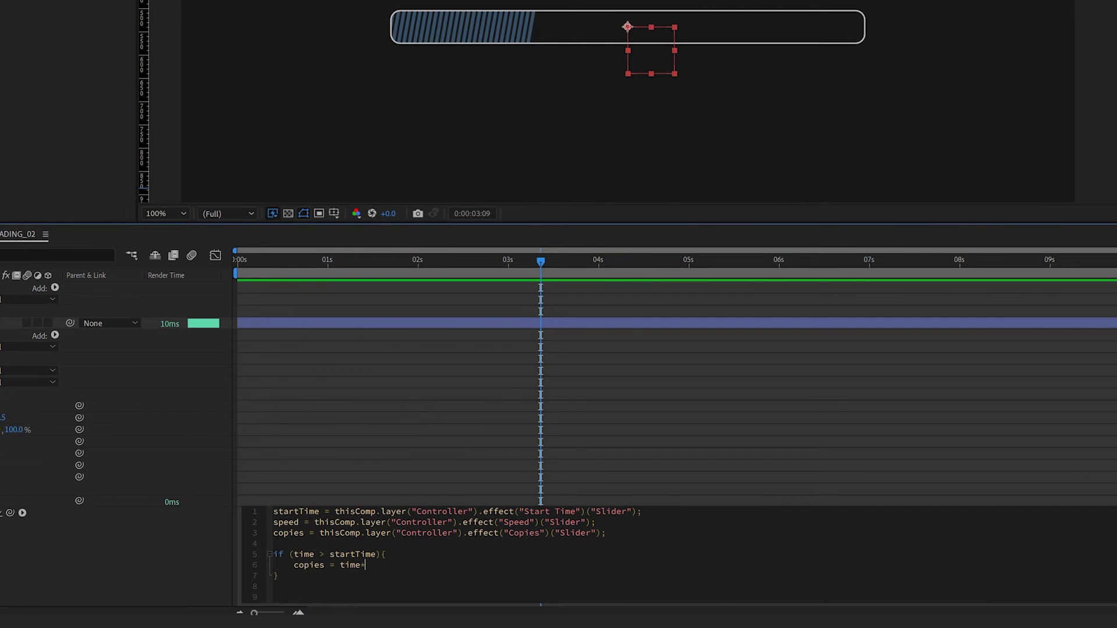
type("speed;")
key("Down")
key("Down")
key("Down")
type("copies;")
key("KP_Enter")
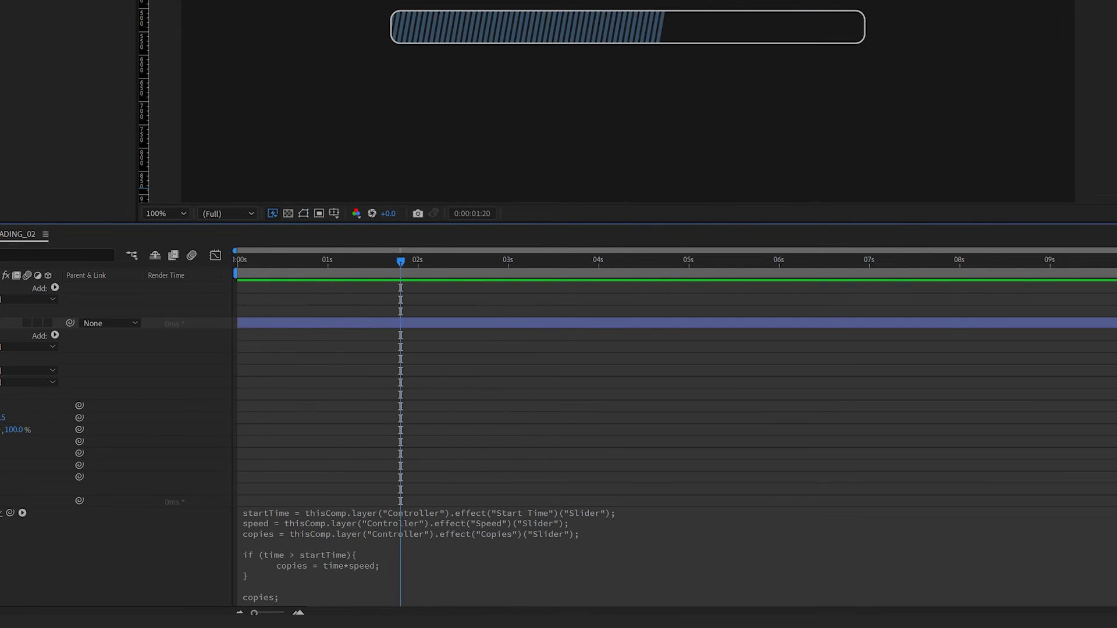
left_click_drag(400, 261, 331, 261)
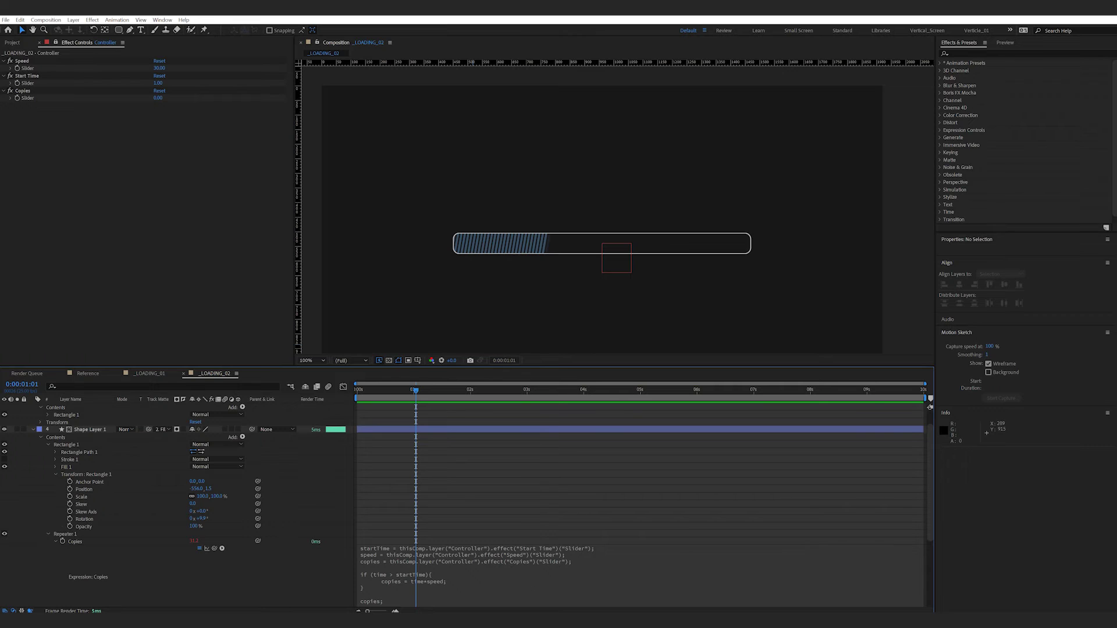
Change the line inside the condition to copies = time*speed-speed; and check the bar just after 1 second
left_click(465, 575)
left_click(446, 581)
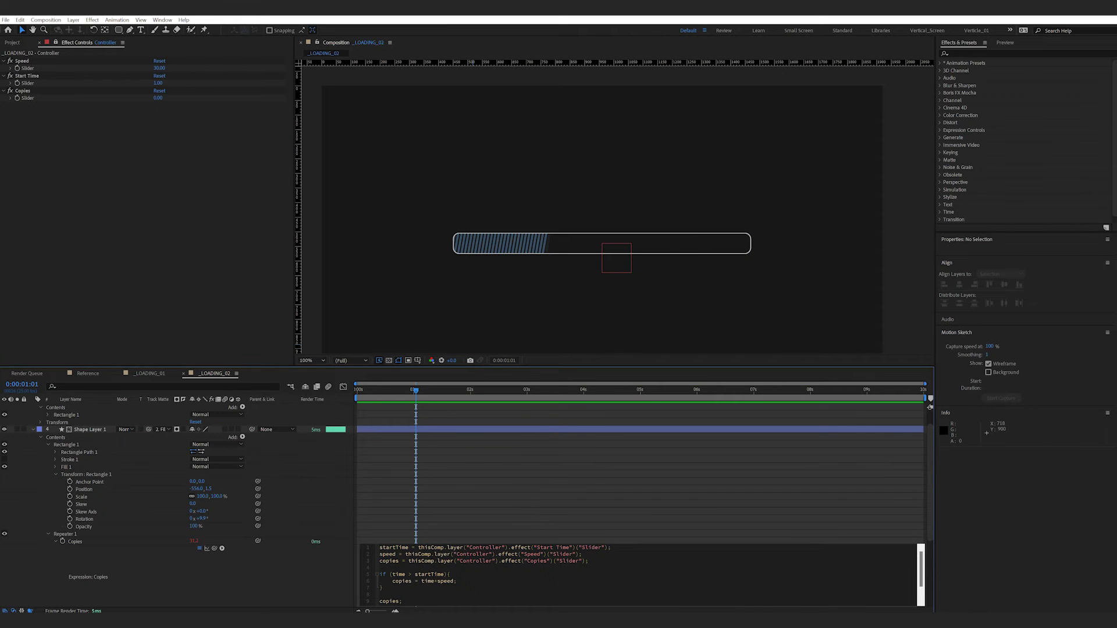
type("-speed")
key("KP_Enter")
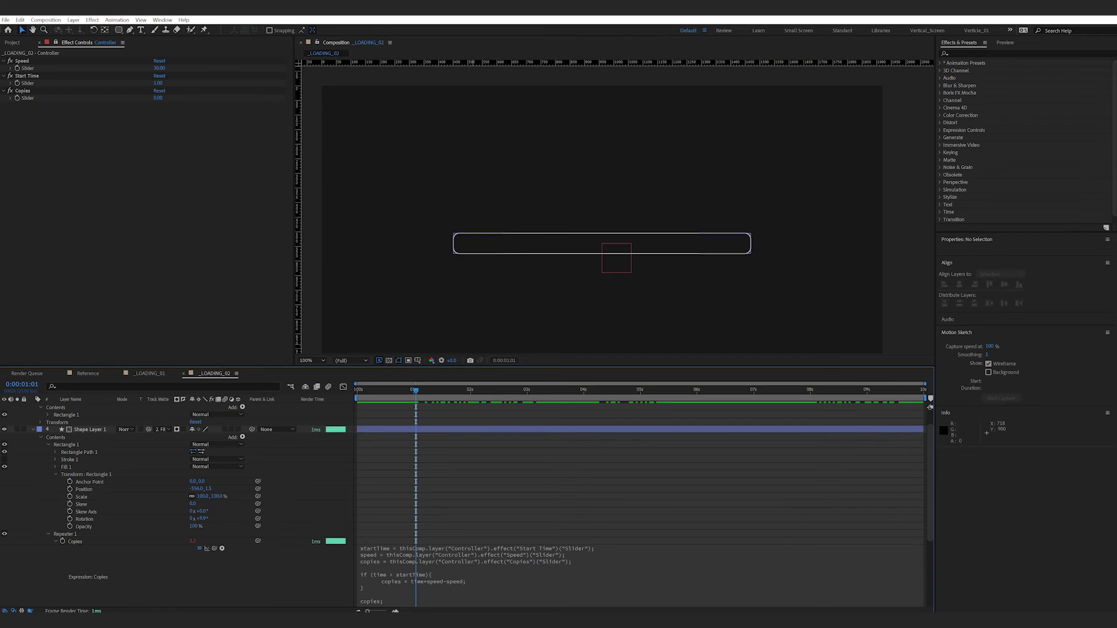
mouse_move(415, 390)
left_mouse_down()
mouse_move(434, 390)
mouse_move(423, 390)
left_mouse_up()
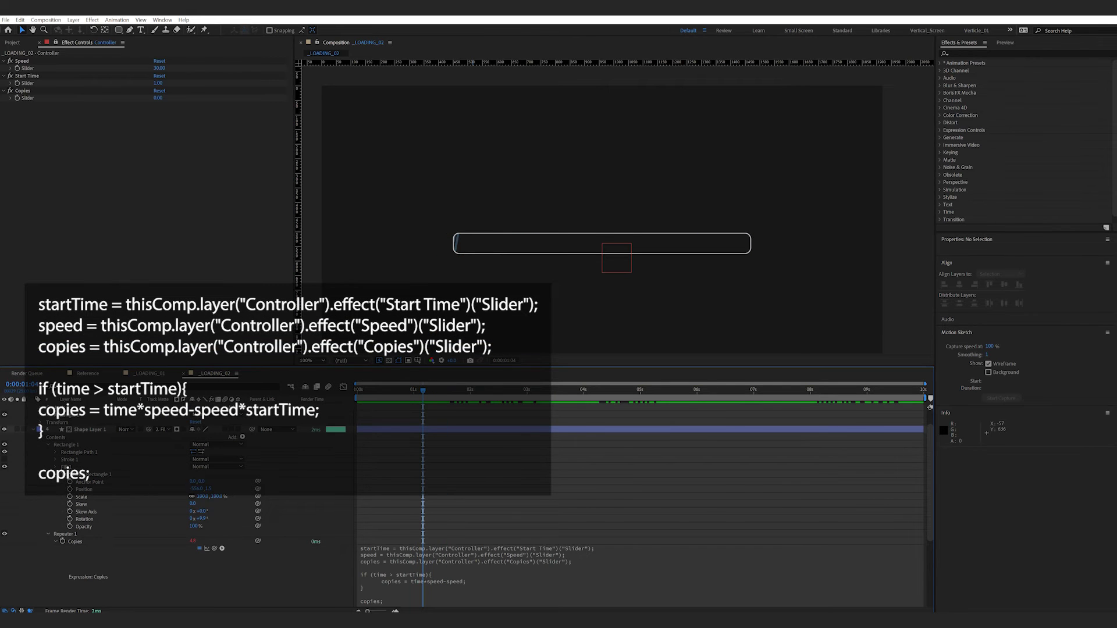
Raise the Controller's Speed slider to about 85 and preview the bar filling
left_click_drag(159, 68, 226, 68)
left_click_drag(424, 68, 479, 68)
key("space")
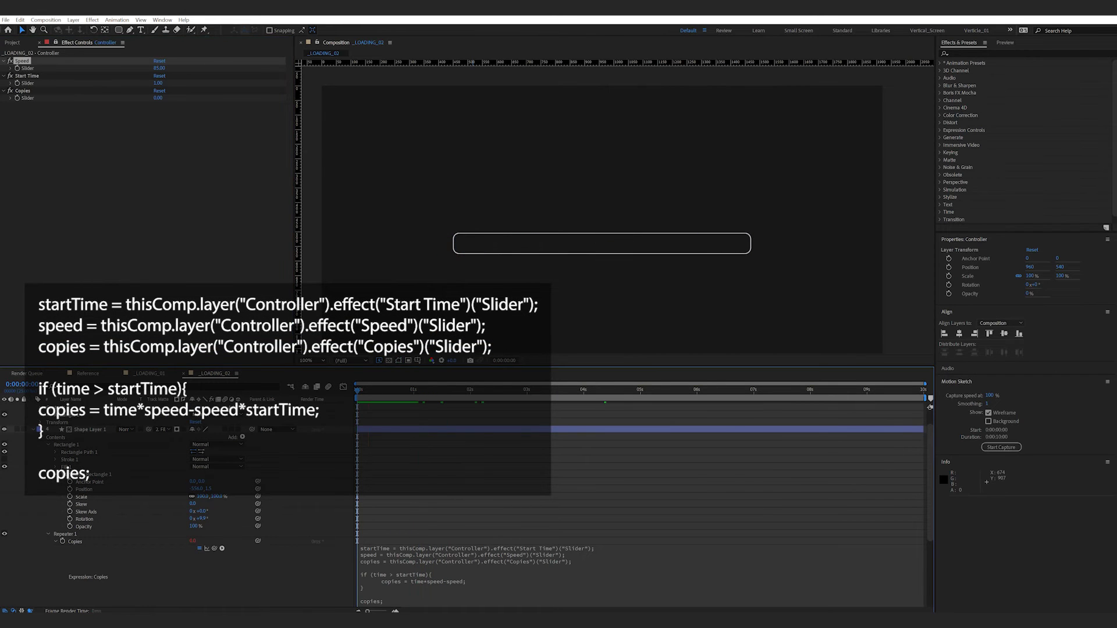
key("space")
left_click(398, 391)
key("space")
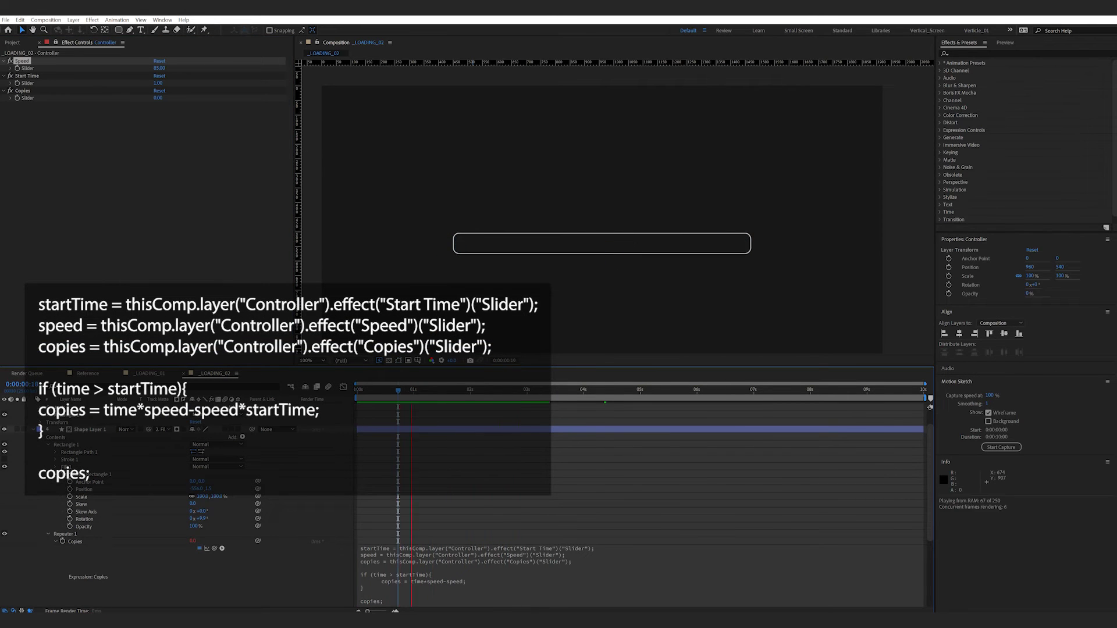
Set the Speed slider to 10 and preview the loading bar from the start
left_click(160, 68)
key("Return")
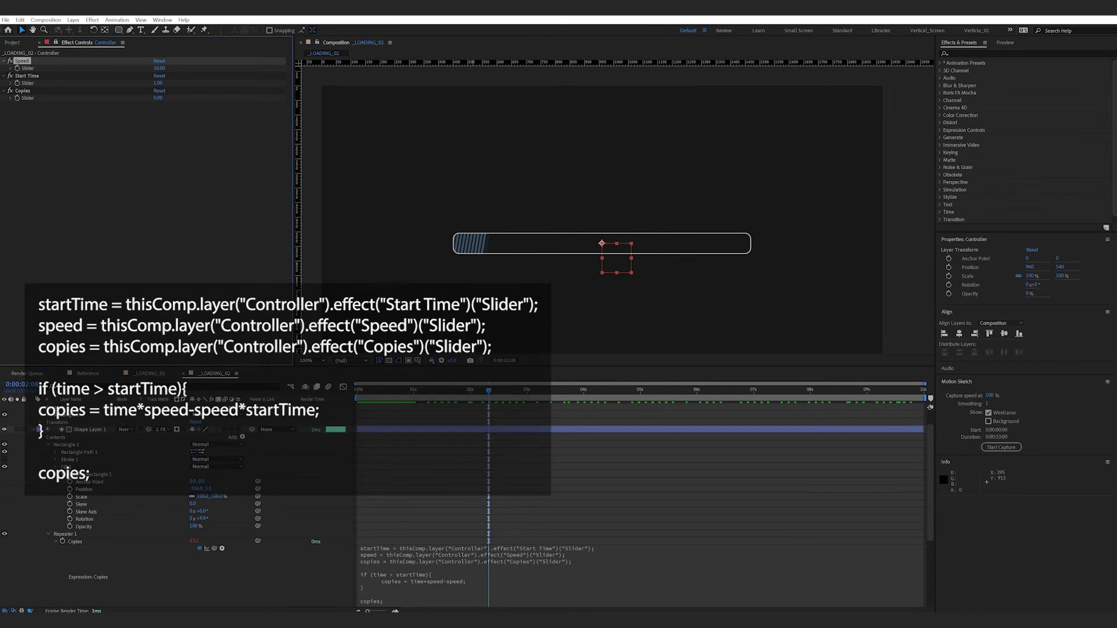
key("Home")
key("space")
key("space")
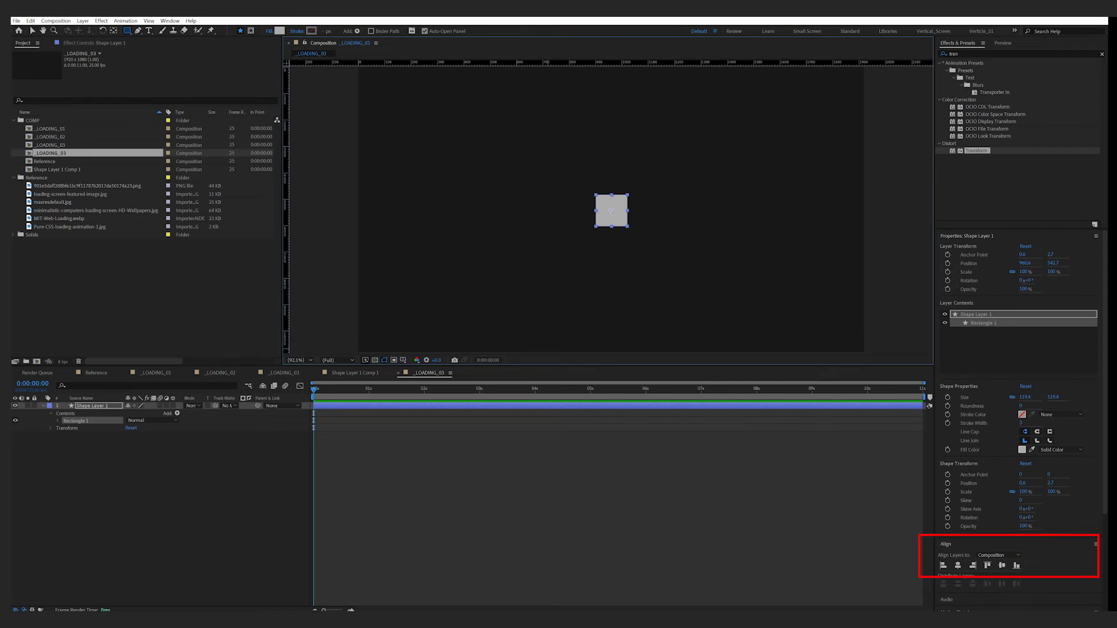
Set a Position keyframe for the square's Shape Layer 1 at 0 seconds in _LOADING_03
key("comma")
left_click(92, 405)
key("p")
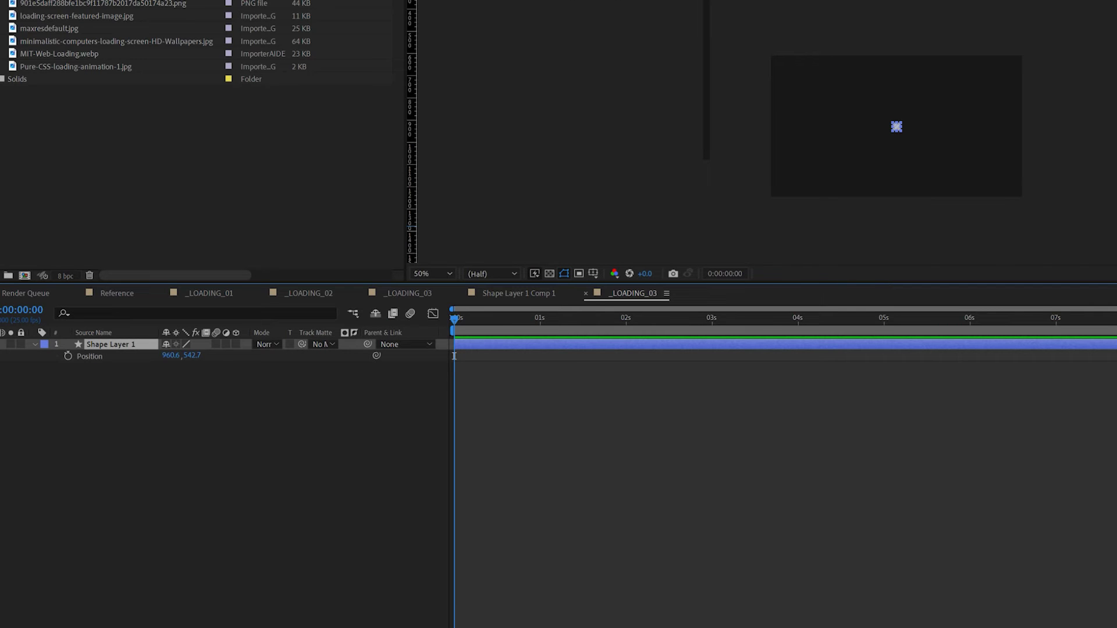
key("alt+shift+p")
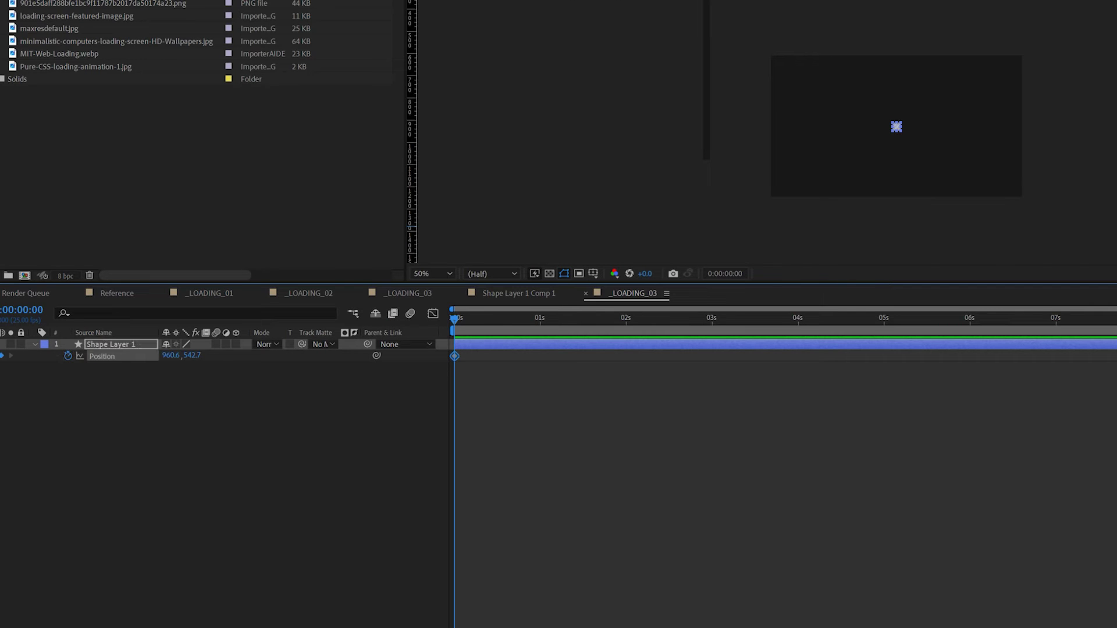
At frame 8, move the square straight up to a vertical position of about 168
left_click_drag(454, 319, 464, 319)
key("Page_Down")
key("Page_Down")
key("Page_Down")
key("Page_Down")
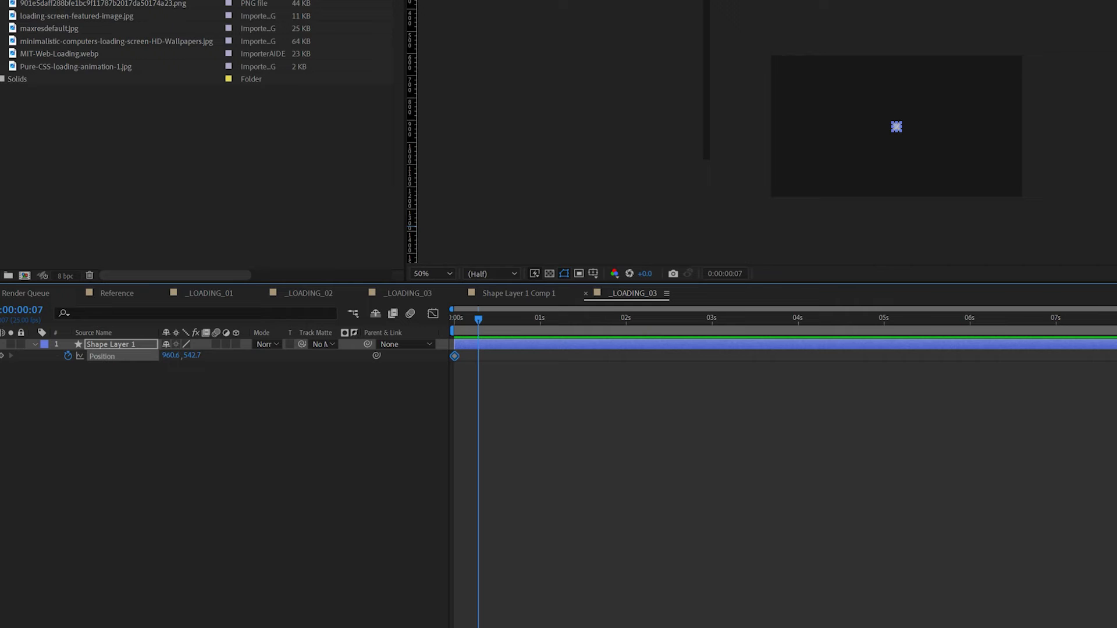
key("Page_Down")
key("period")
left_click_drag(896, 126, 897, 28)
At frame 16, set the square's vertical position to 560 and preview the up-and-down motion from the start
key("Page_Down")
key("Page_Down")
key("Page_Down")
key("Page_Down")
key("Page_Down")
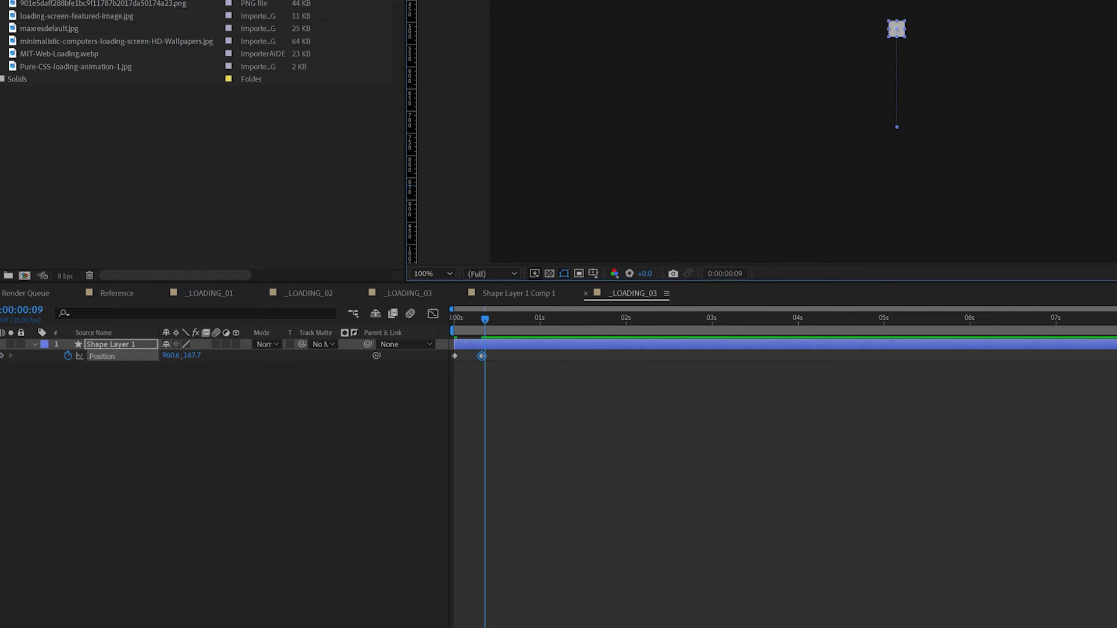
key("Page_Down")
key("Page_Down")
key("Page_Down")
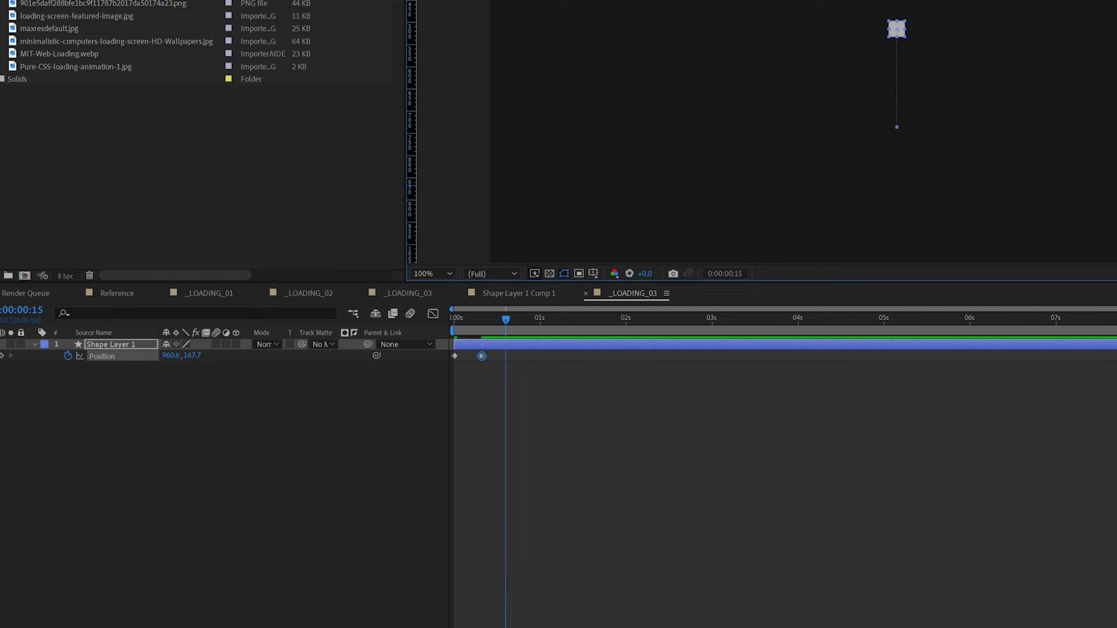
left_click(191, 356)
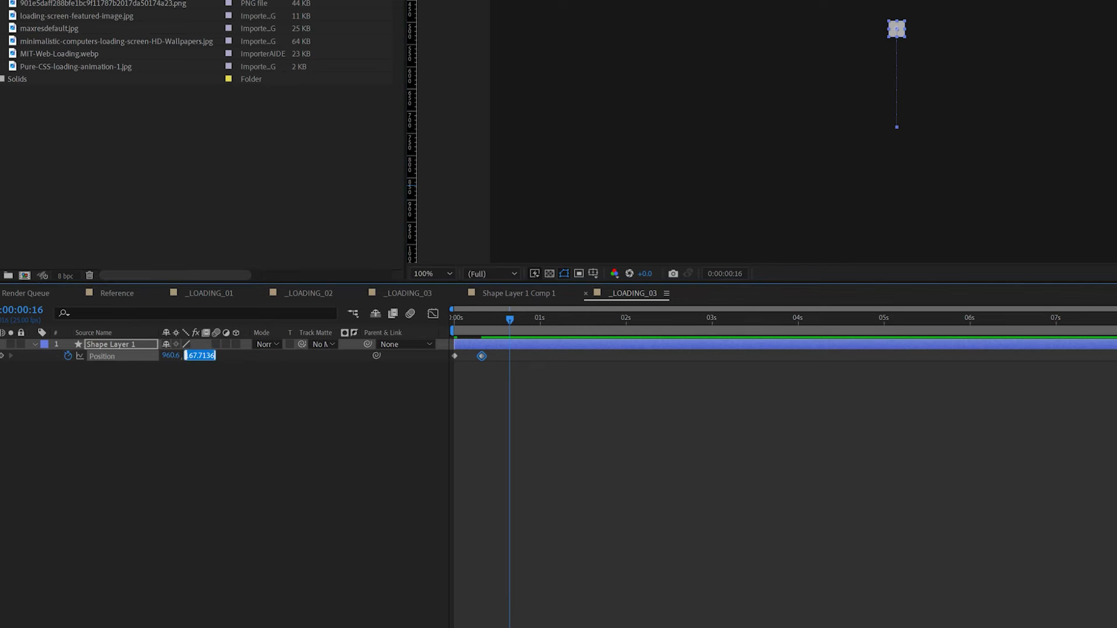
type("560")
key("Return")
key("F2")
key("Home")
key("space")
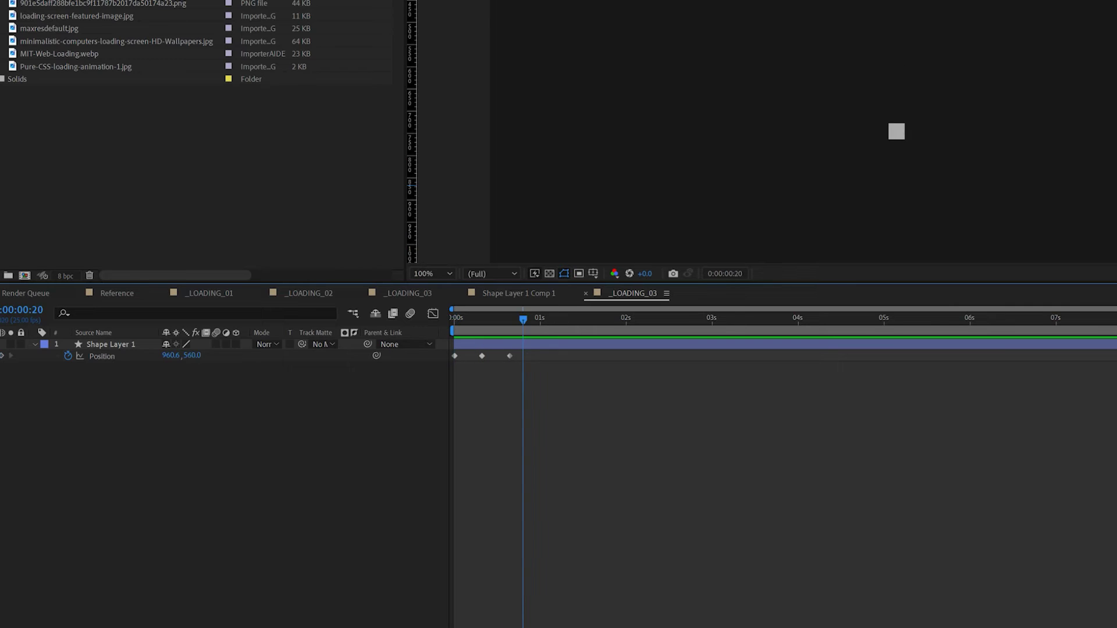
At frame 18, move the square back up to a vertical position of 470 for a small rebound
key("Page_Up")
key("Page_Up")
key("Page_Up")
key("Page_Down")
left_click_drag(192, 355, 143, 356)
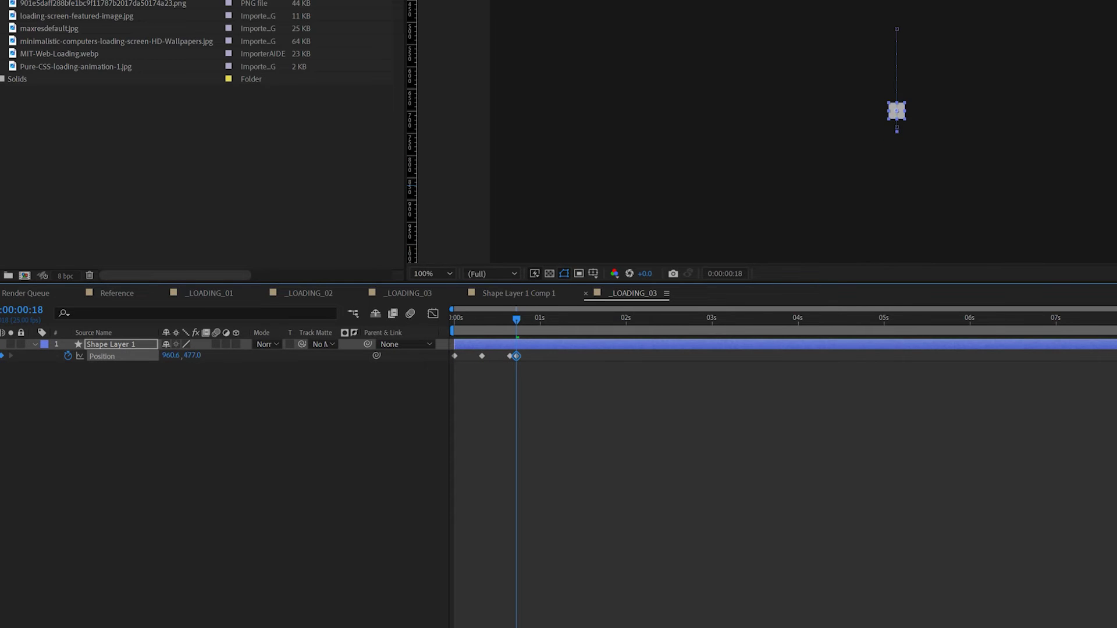
At frame 20, set the square's vertical position to 560 and preview the bounce from the start
key("Page_Down")
key("Page_Down")
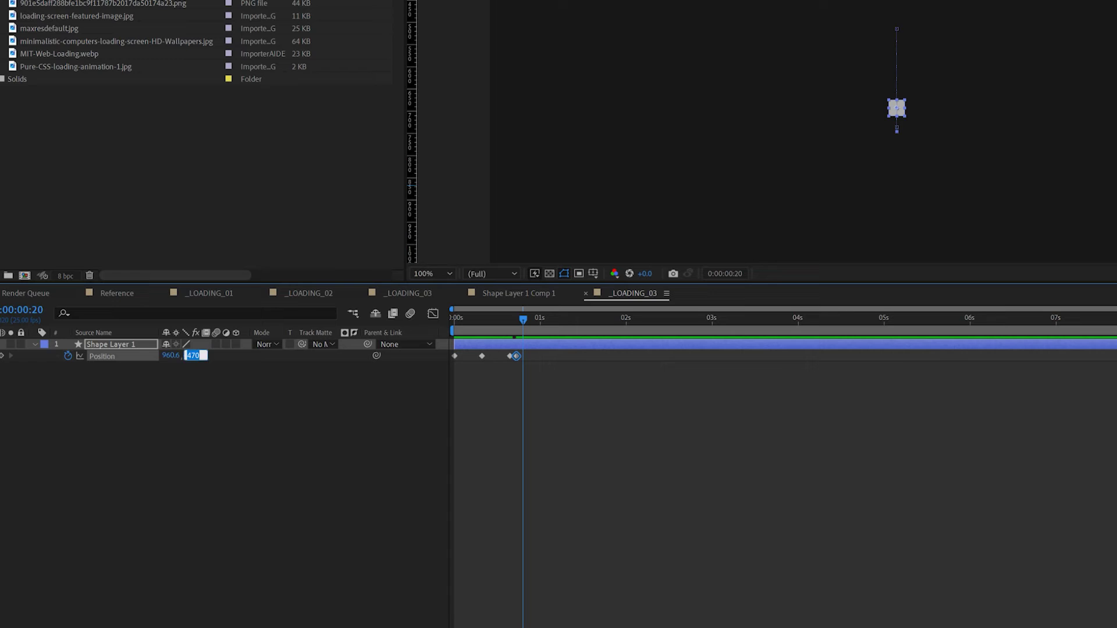
key("Return")
key("Home")
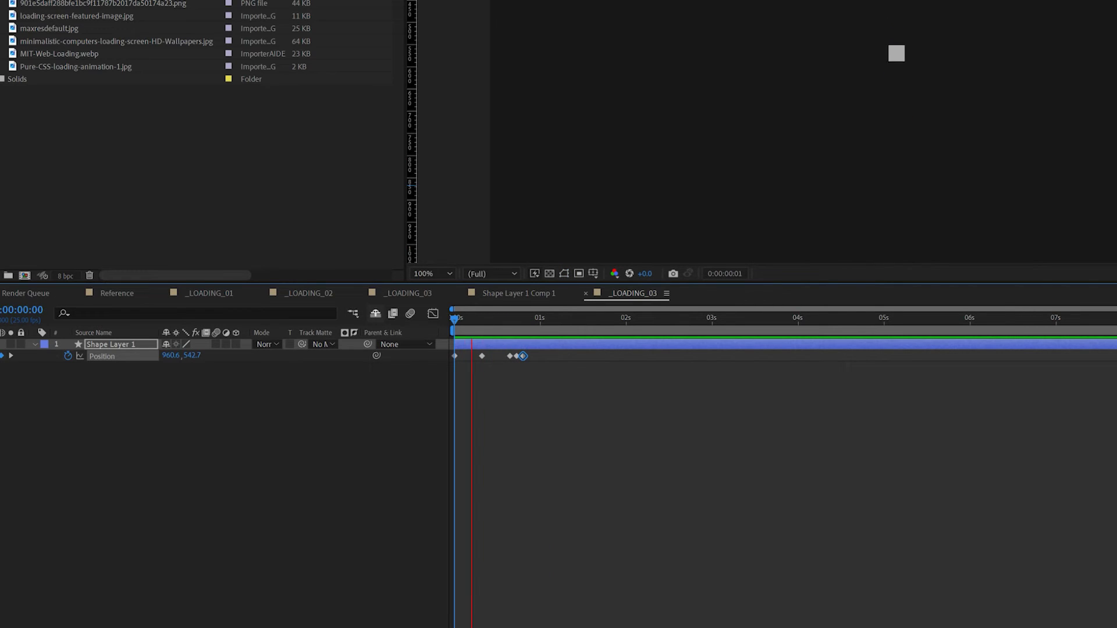
key("space")
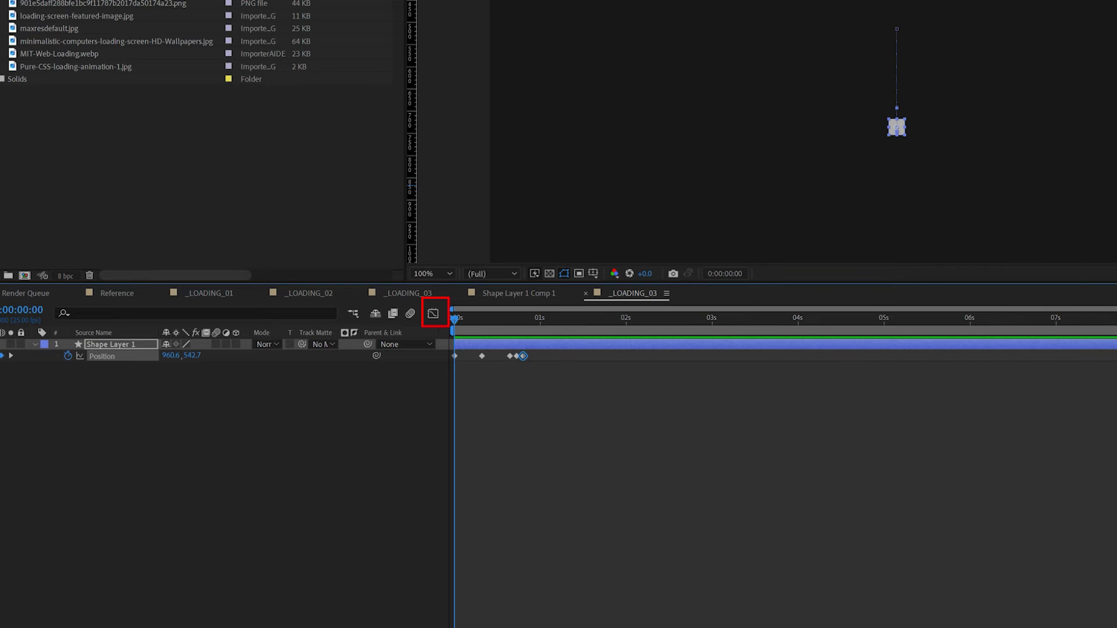
Display the speed graph of the square's Position and apply Easy Ease to all of its keyframes
key("shift+F3")
left_click_drag(450, 349, 570, 456)
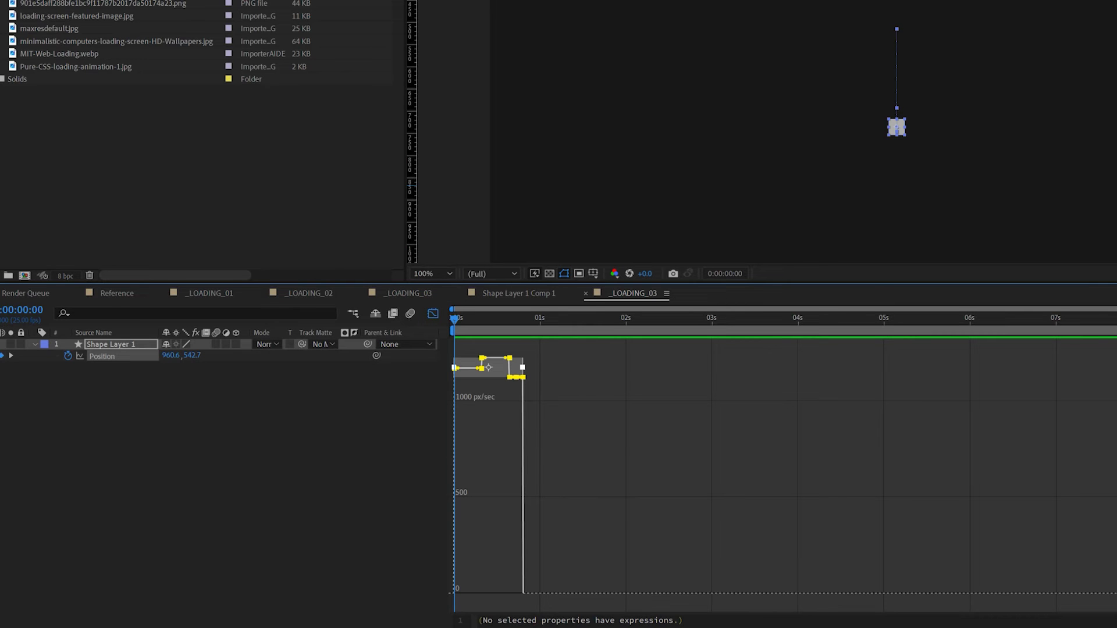
right_click(691, 397)
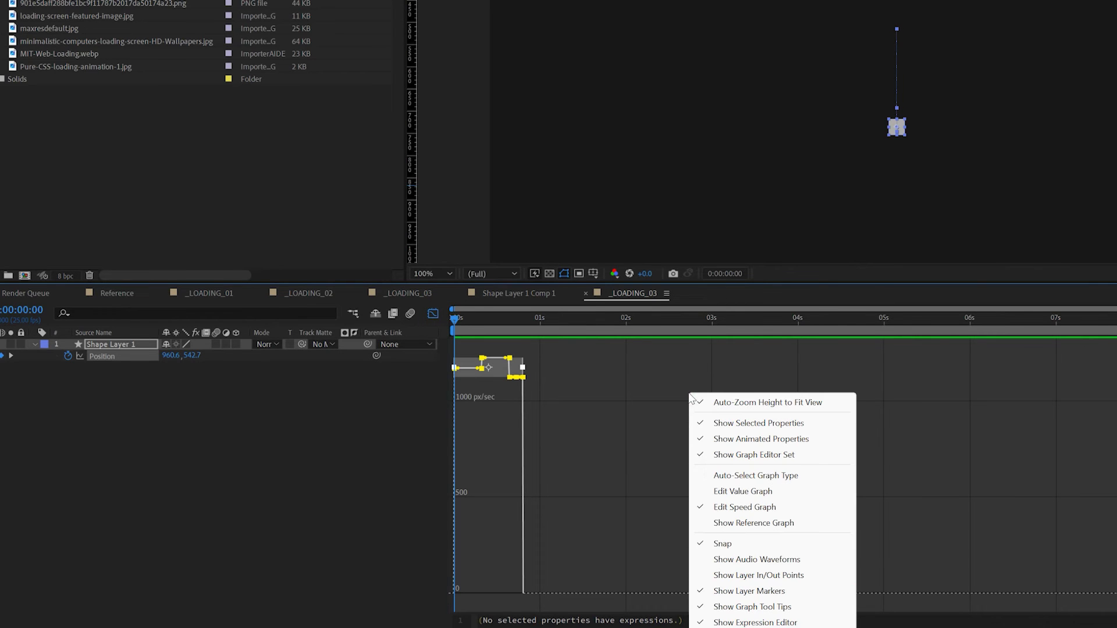
left_click(773, 507)
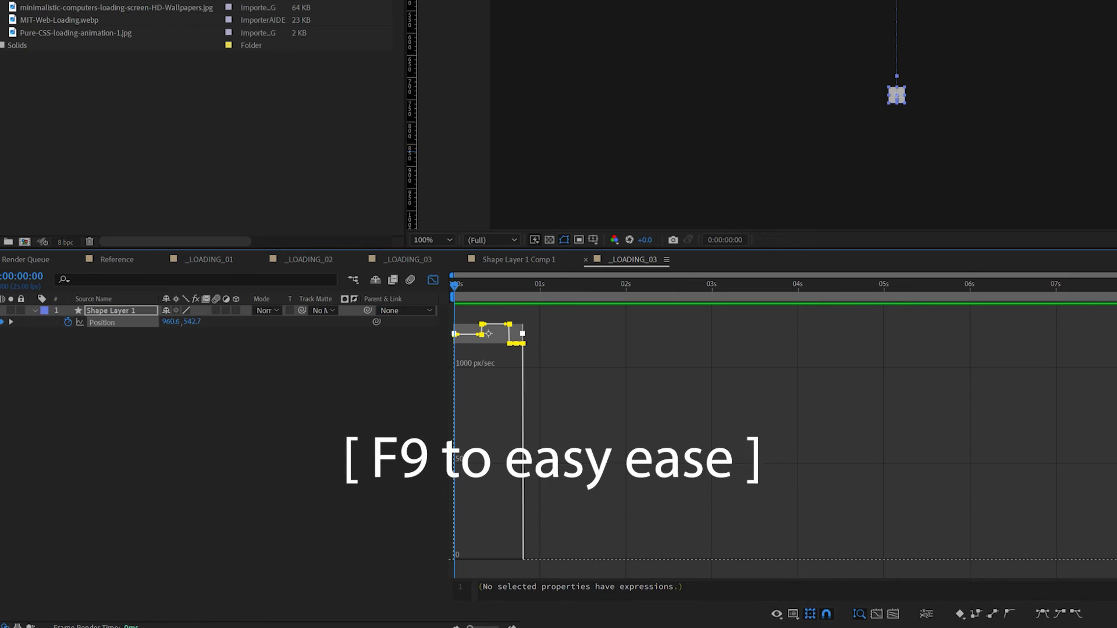
key("F9")
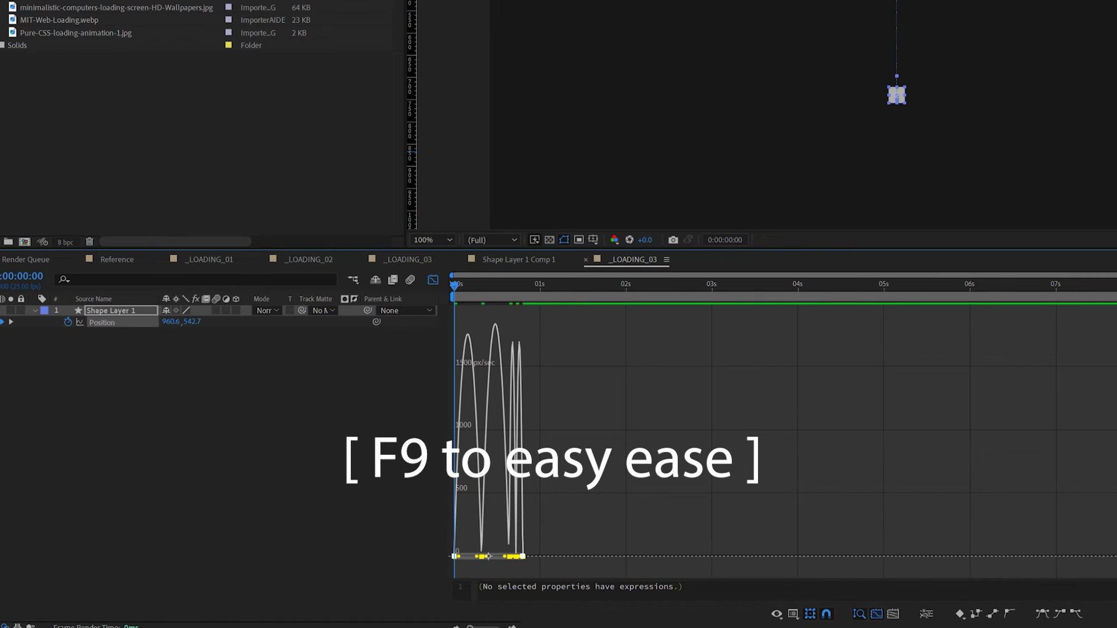
Set the frame 8 Position keyframe's incoming and outgoing velocity influence to 70% and preview the bounce
key("semicolon")
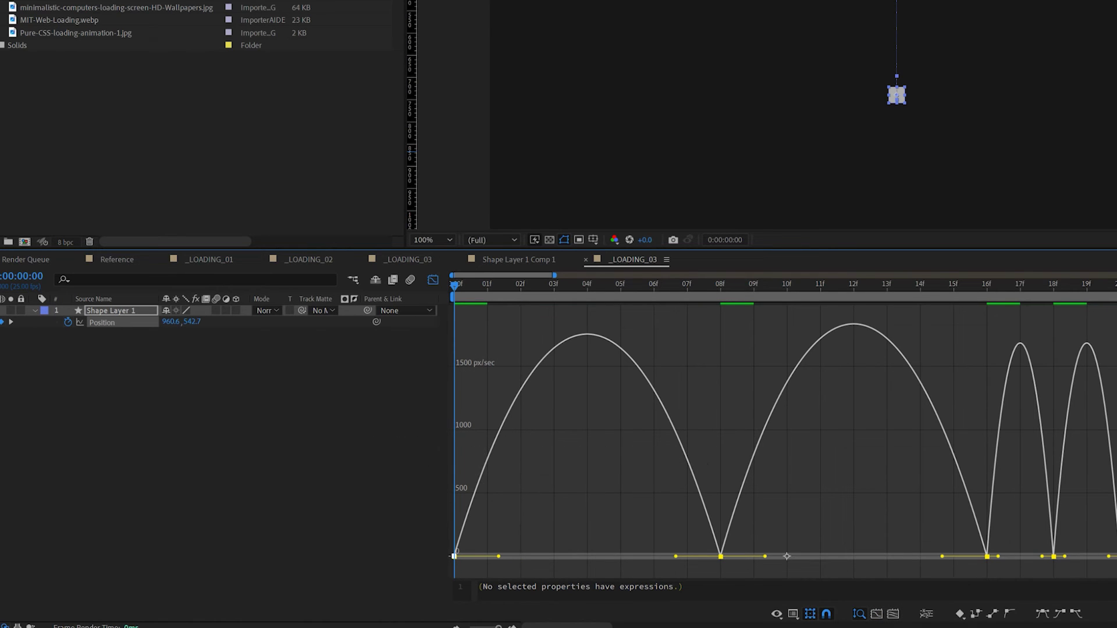
left_click(587, 555)
left_click(696, 545)
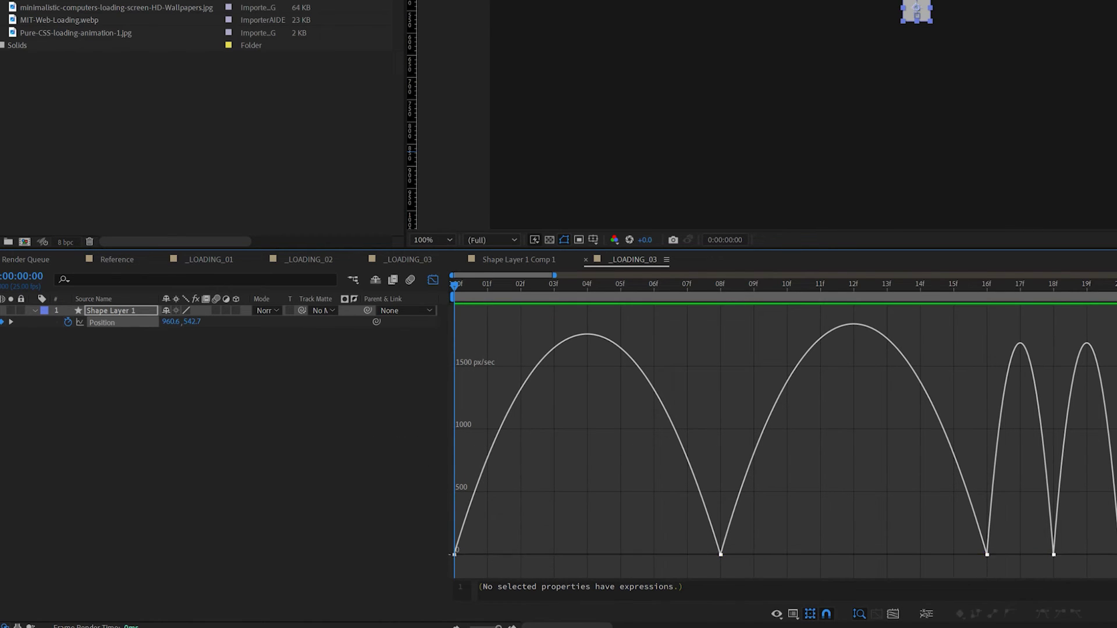
left_click_drag(696, 545, 742, 572)
right_click(721, 559)
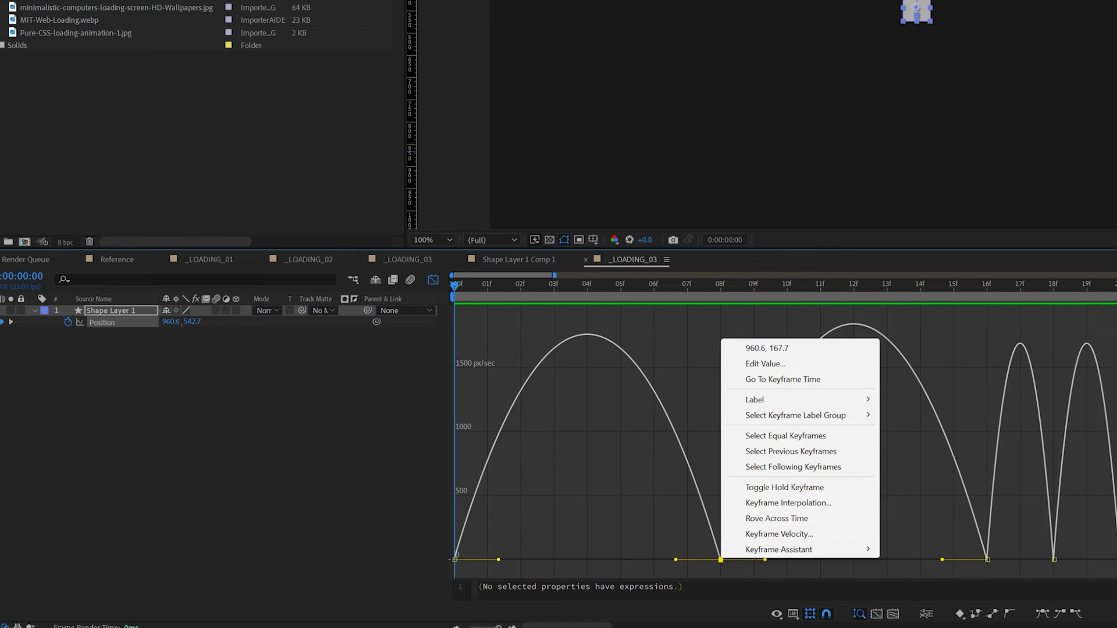
left_click(780, 533)
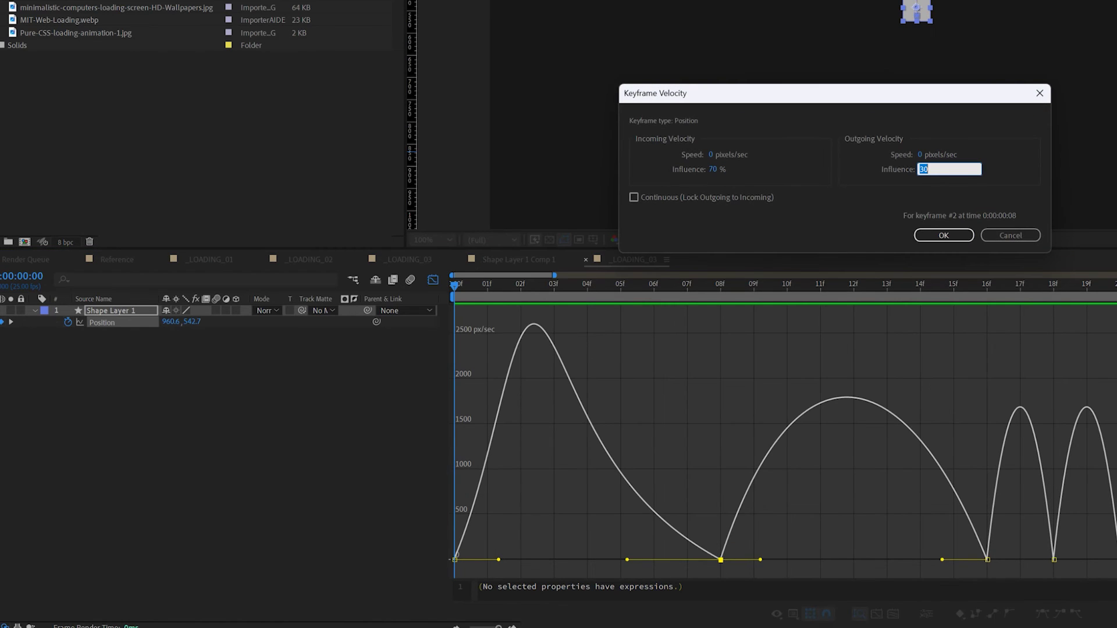
type("70")
key("Return")
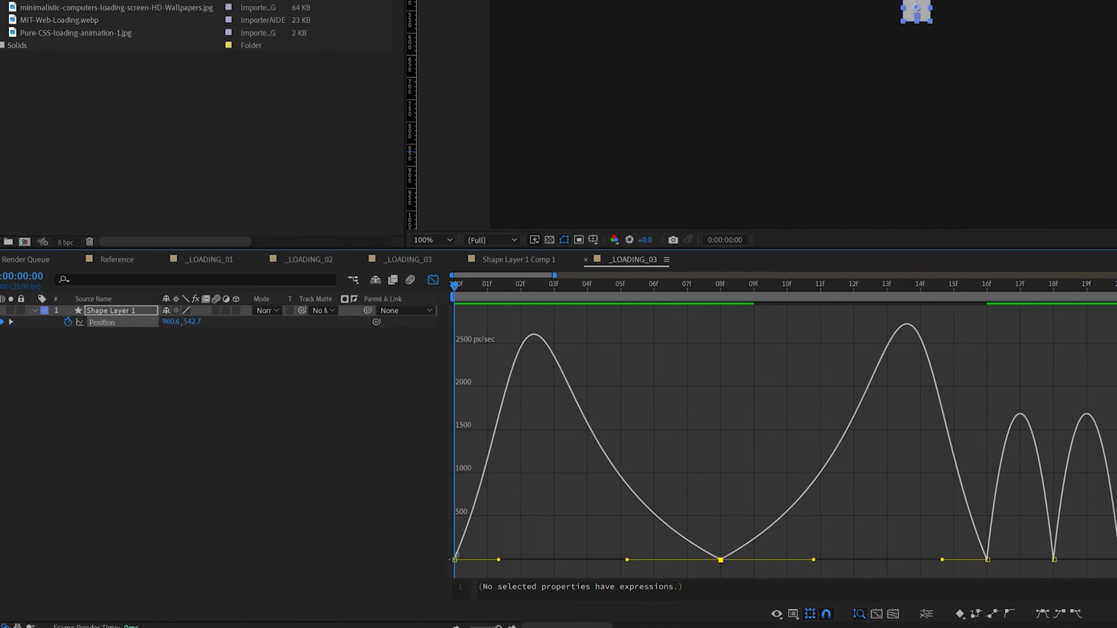
key("space")
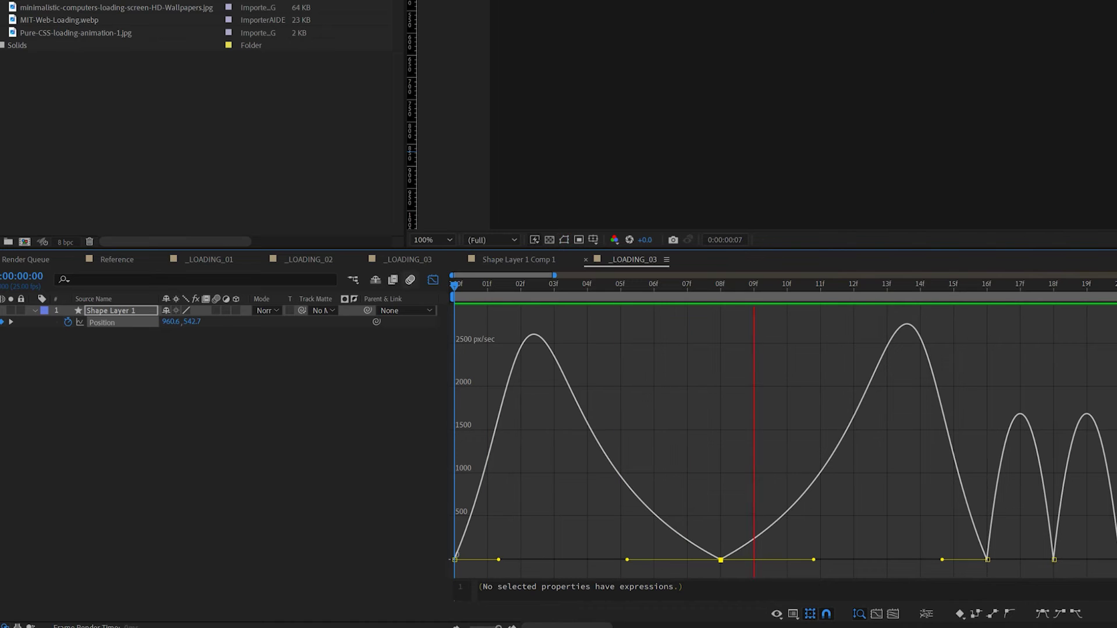
key("space")
key("space")
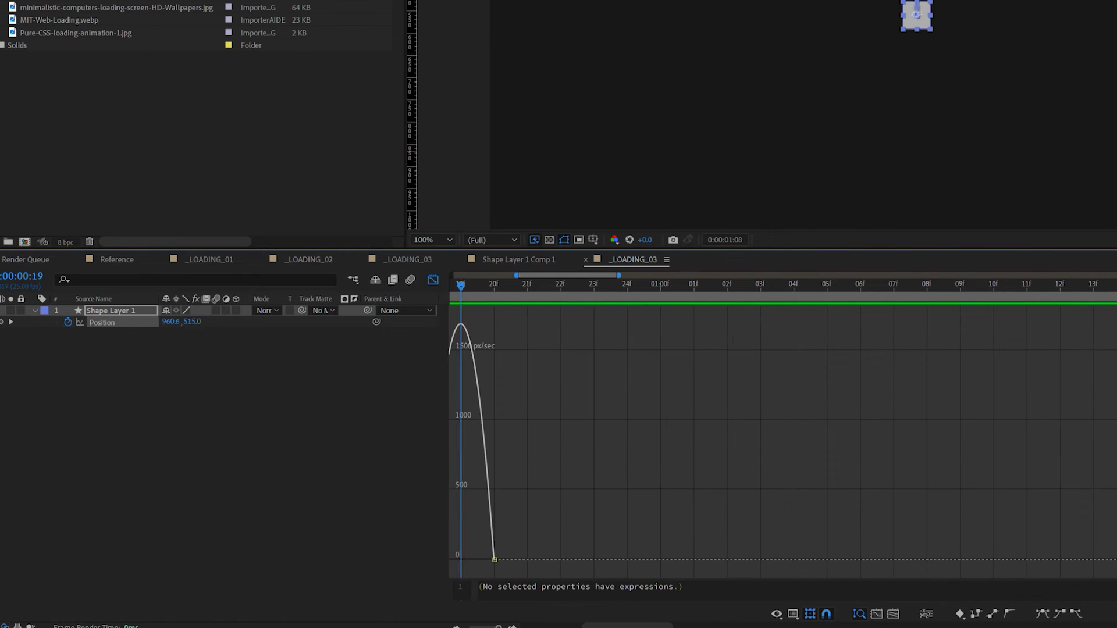
Lock the frame 8 keyframe's outgoing velocity to its incoming velocity with the Continuous option and preview the motion
right_click(721, 560)
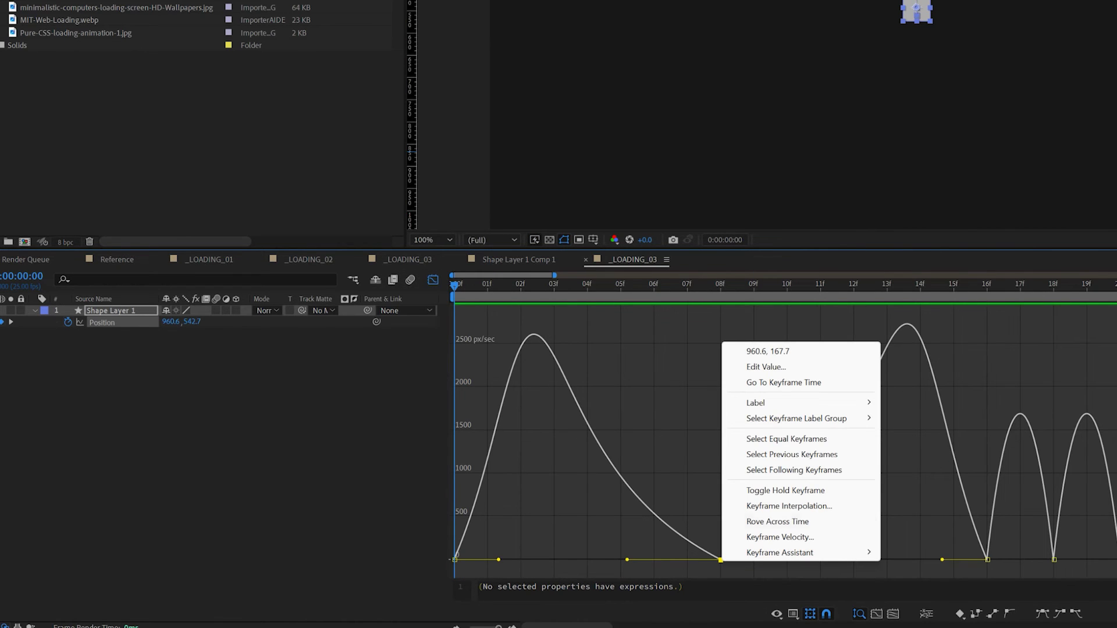
left_click(780, 537)
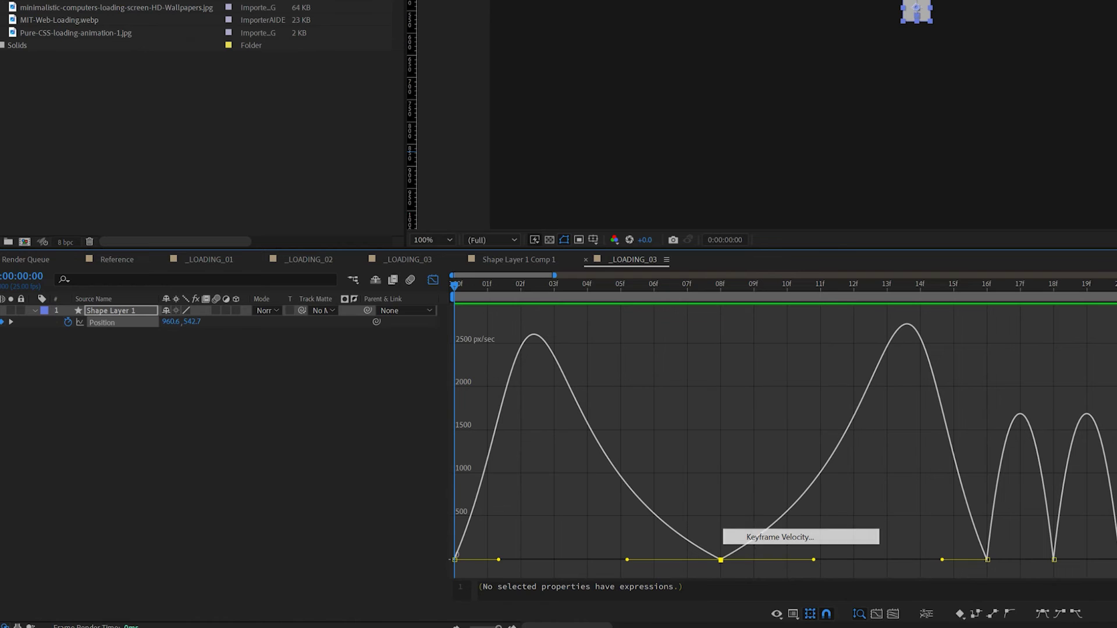
left_click(633, 197)
left_click(943, 235)
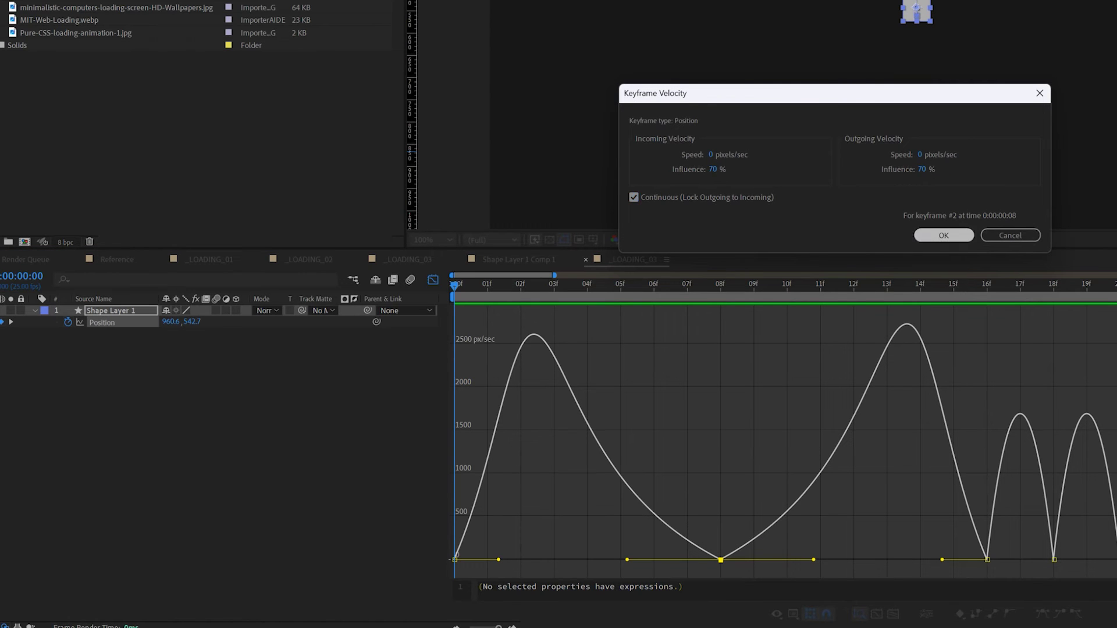
left_click_drag(720, 559, 721, 537)
left_click(554, 284)
key("space")
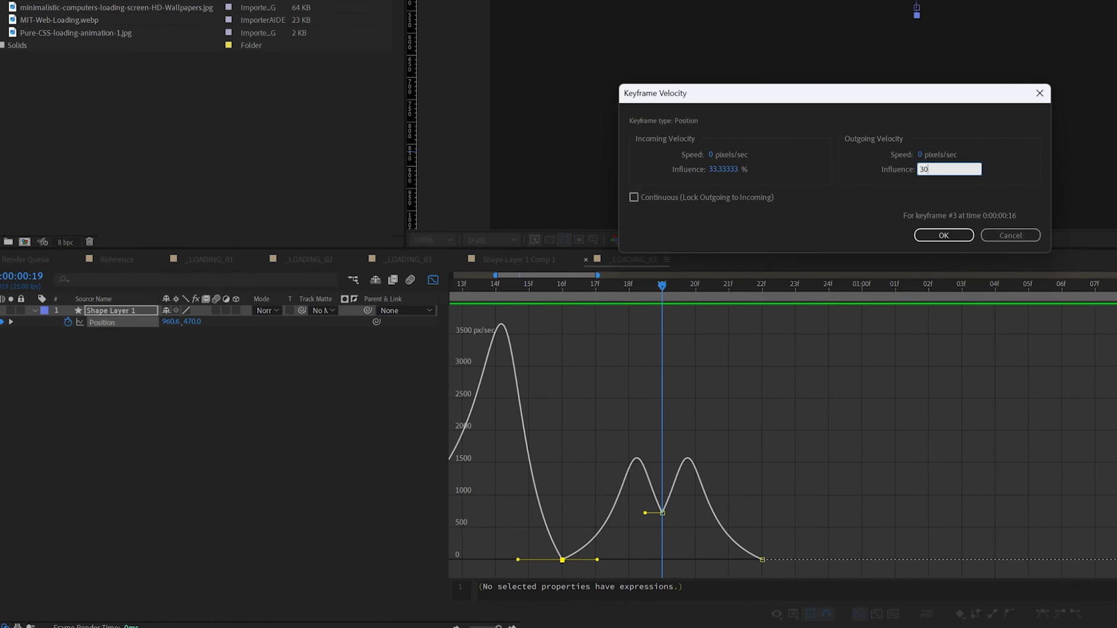
Set the frame 16 keyframe's outgoing velocity influence to 30% and adjust the velocity of the keyframe at frame 19
key("Return")
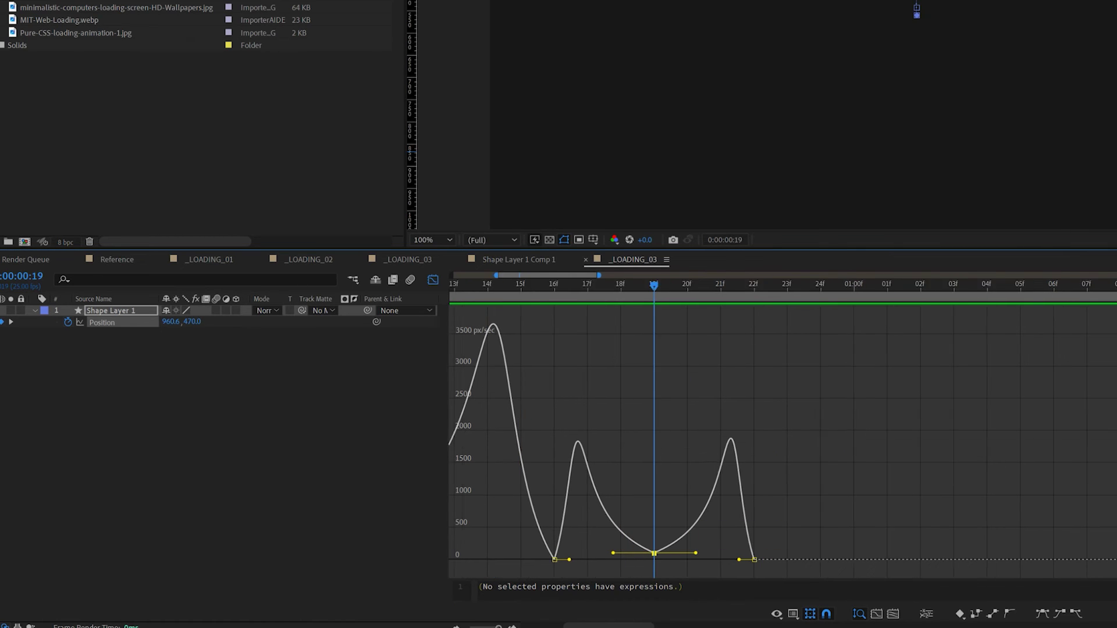
key("ctrl+shift+k")
key("Return")
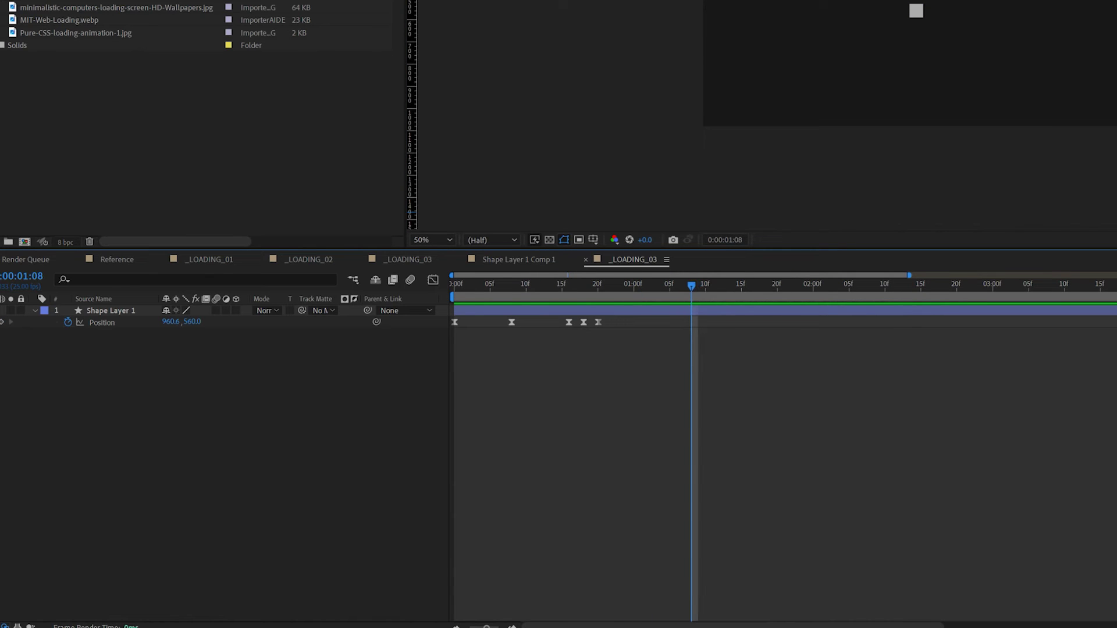
Add a Position keyframe at 1 second 8 frames and loop the bounce with the expression loopOut("cycle")
key("alt+shift+p")
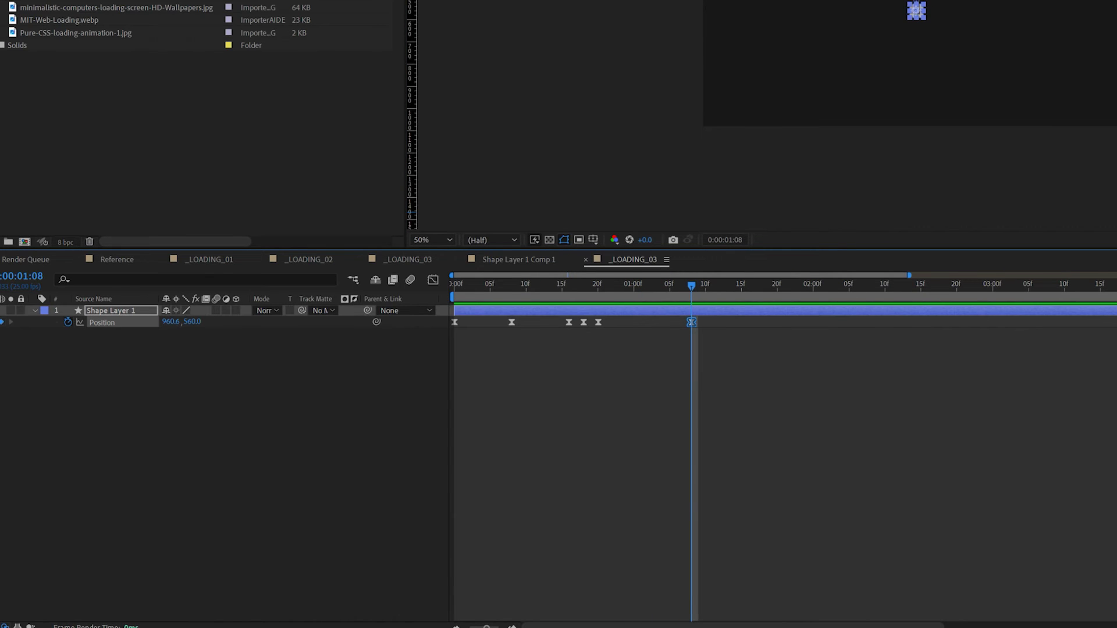
key("alt+shift+equal")
type("loop")
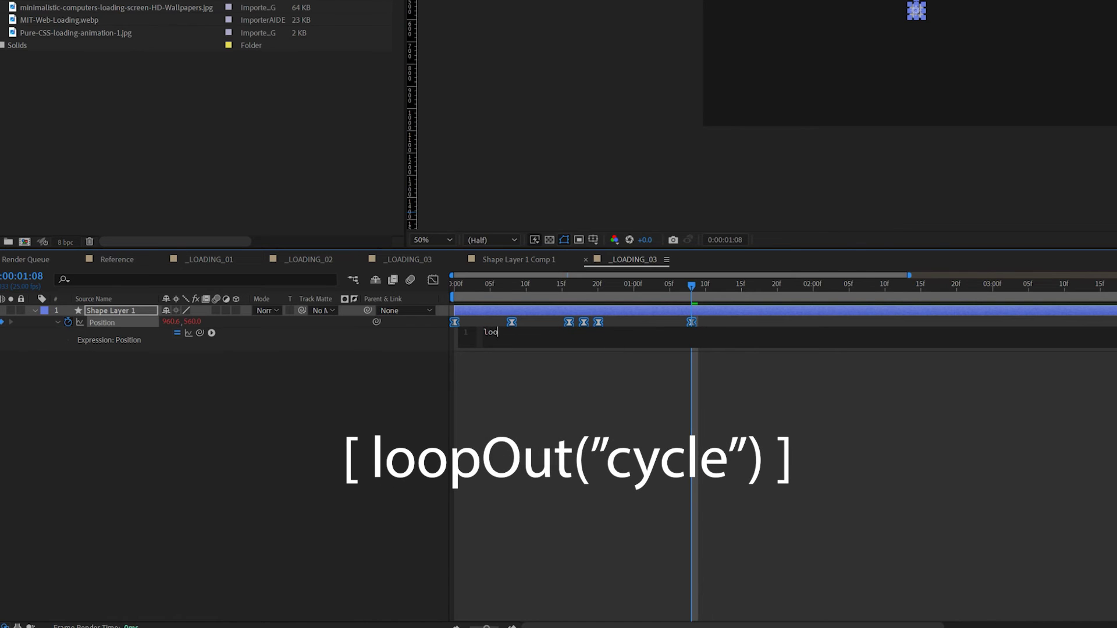
key("Down")
key("Down")
key("Return")
type("\"")
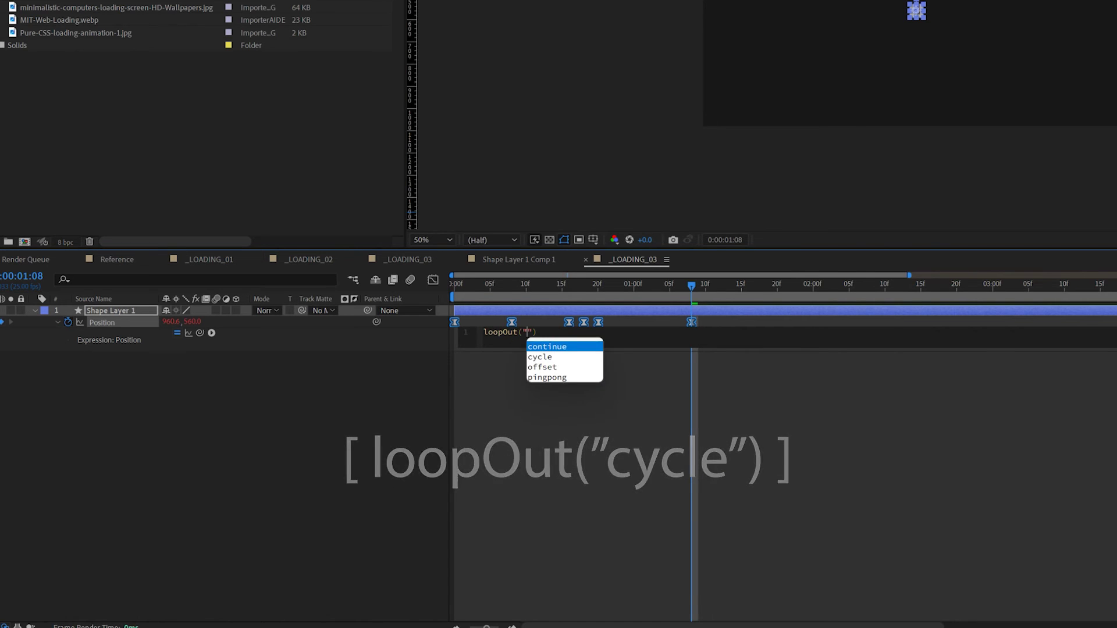
key("Return")
key("Escape")
key("Home")
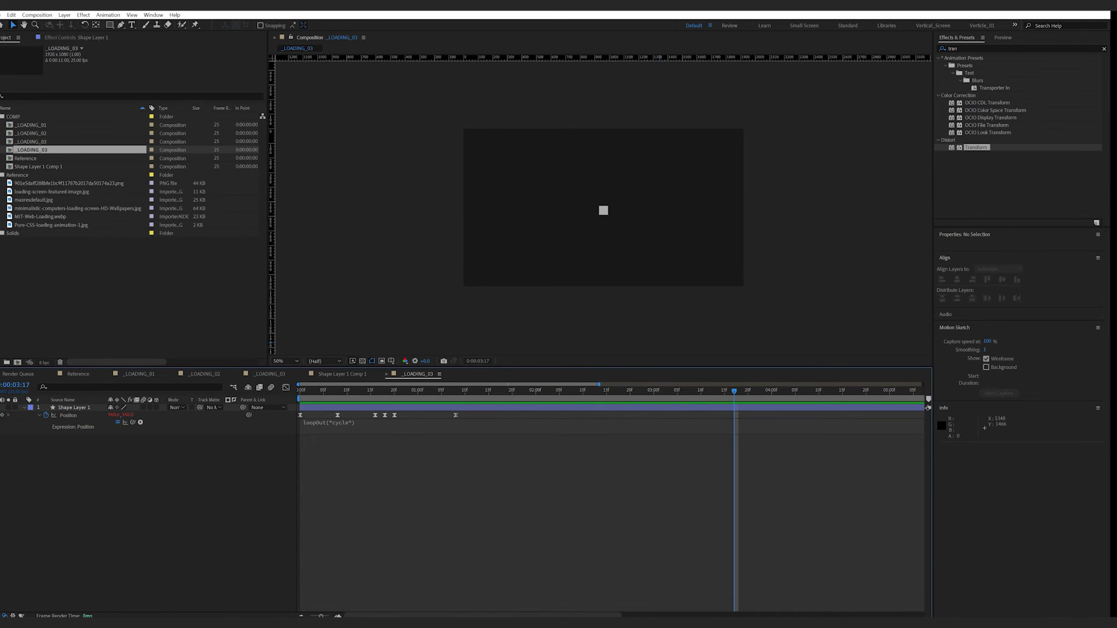
Move the last Position keyframe to 1 second 15 frames and preview the looping bounce from the start
left_click(328, 423)
left_click(455, 414)
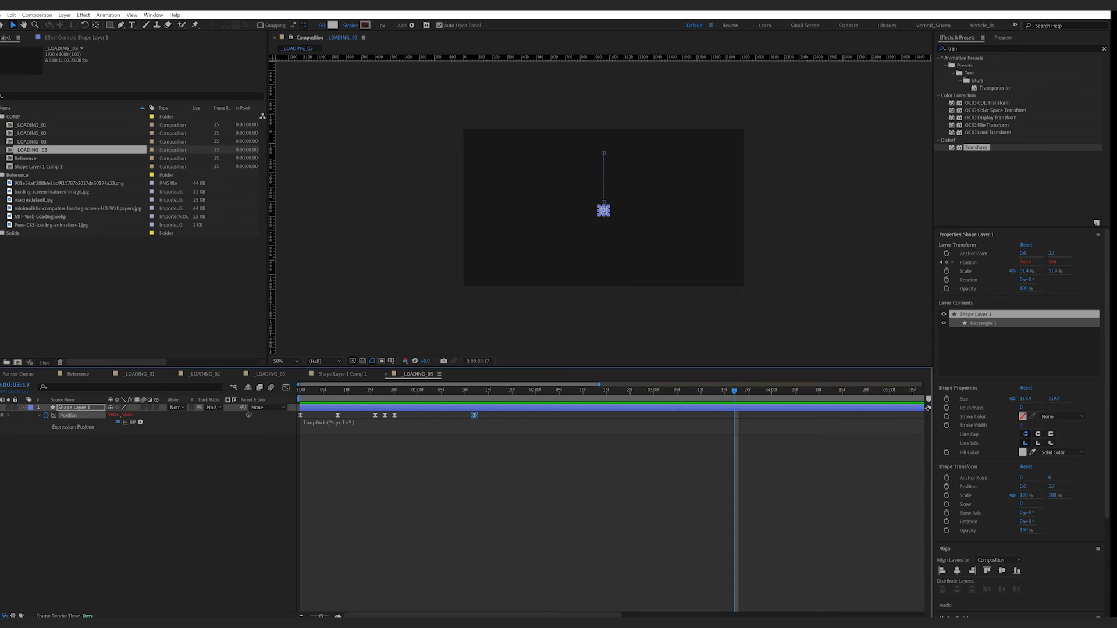
left_click_drag(474, 414, 488, 414)
key("Home")
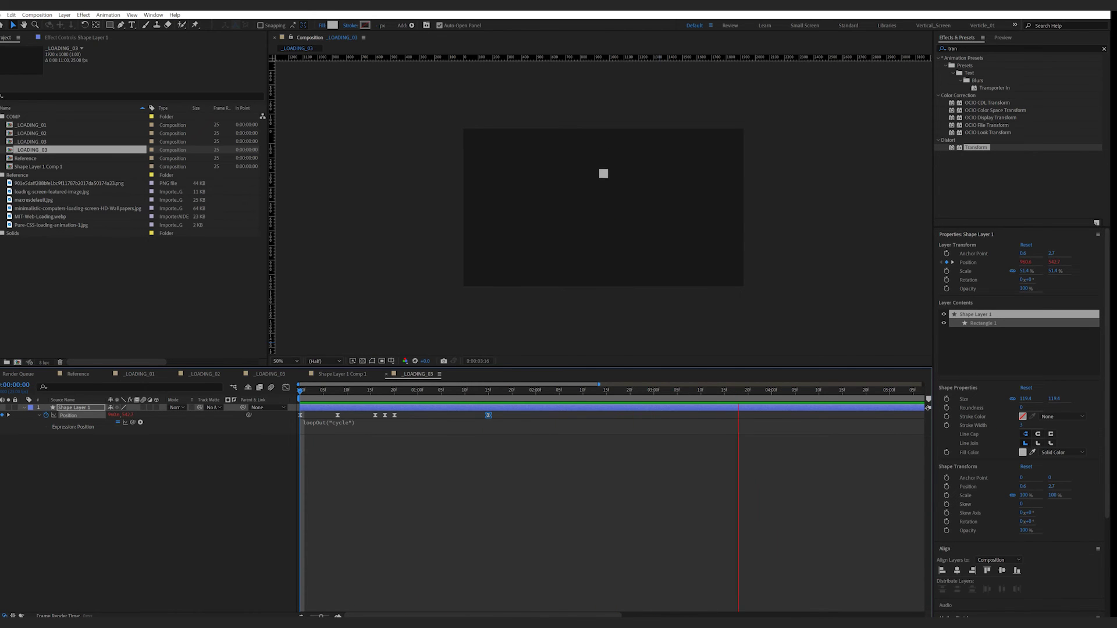
key("space")
Reveal the square's Rotation and set a 0° keyframe for it at 0 seconds
key("shift+r")
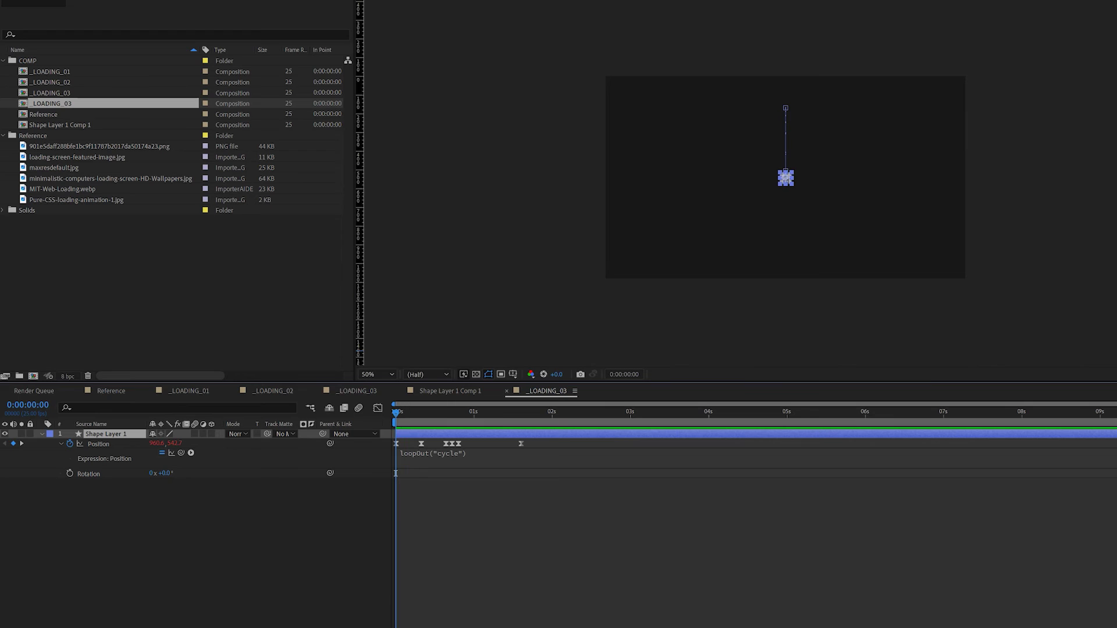
key("alt+shift+r")
key("space")
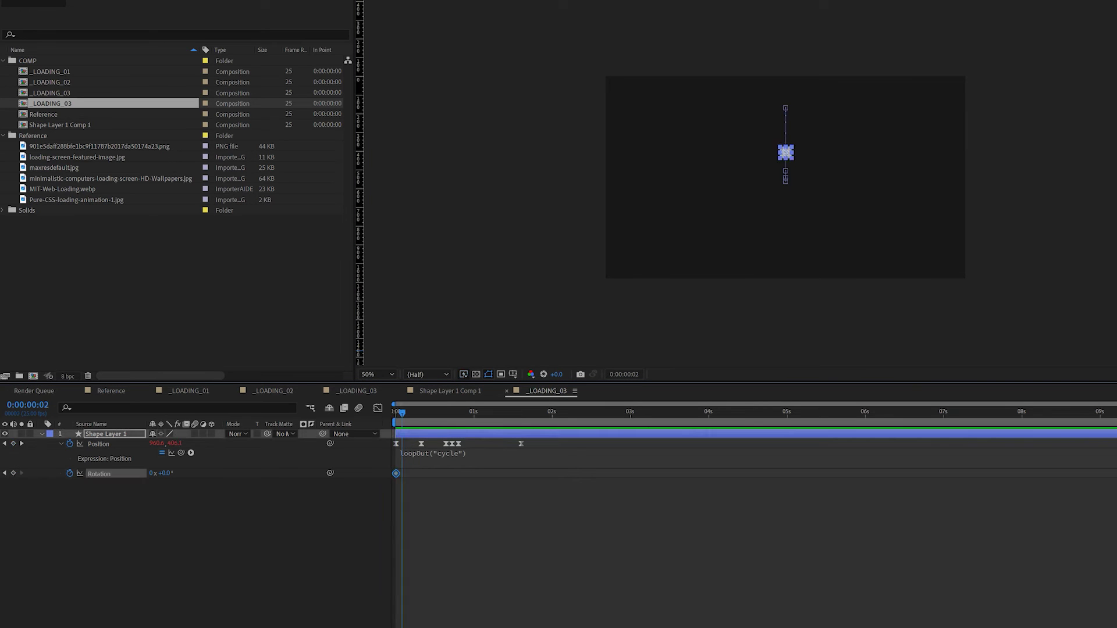
key("F2")
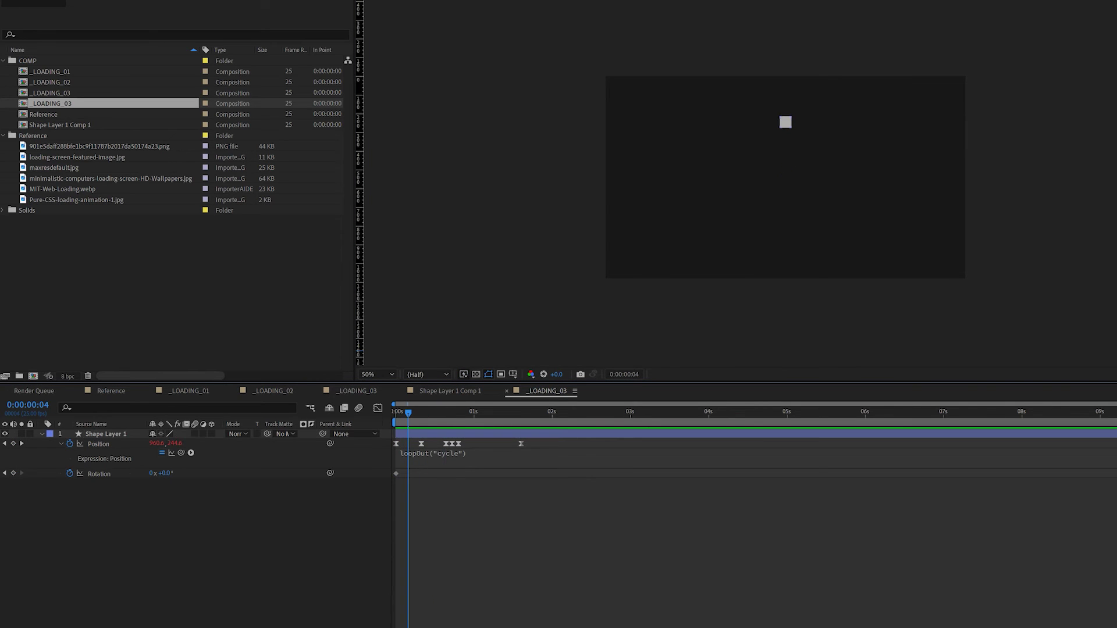
At frame 4, set the square's rotation to 60°
left_click(166, 472)
type("27")
key("Return")
type("60")
key("Return")
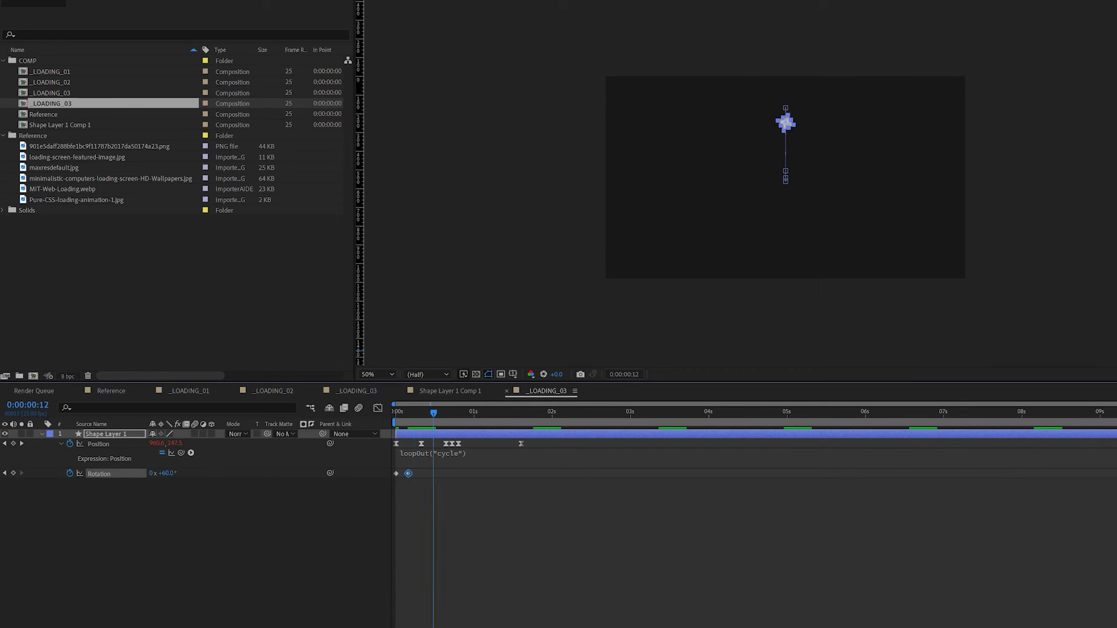
Set the square's rotation to 120° at frame 12 and 180° at frame 16
key("Return")
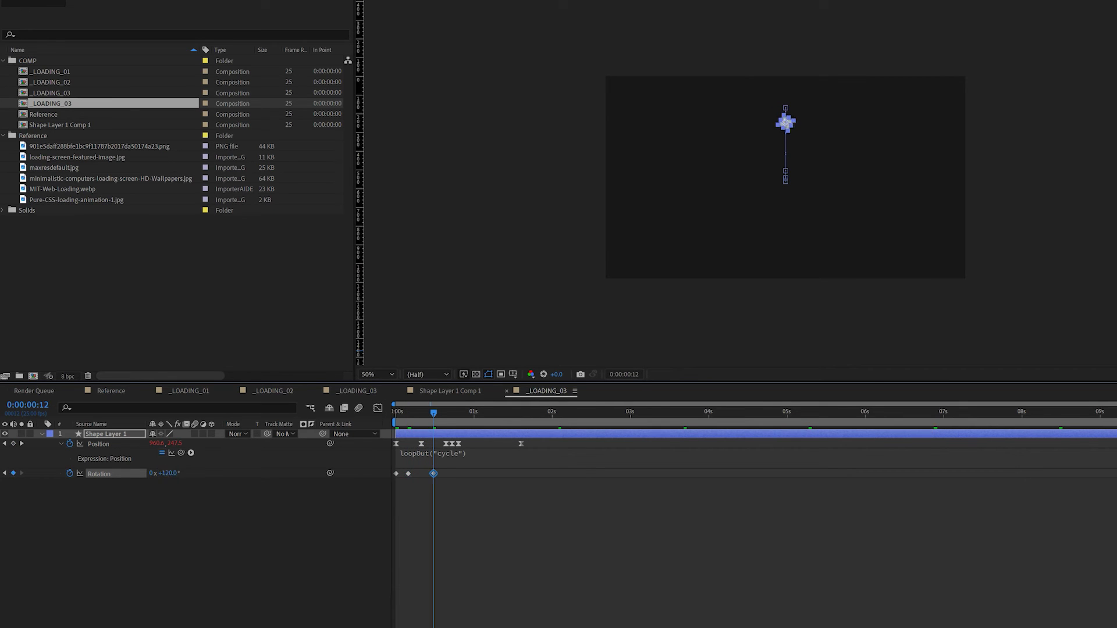
key("space")
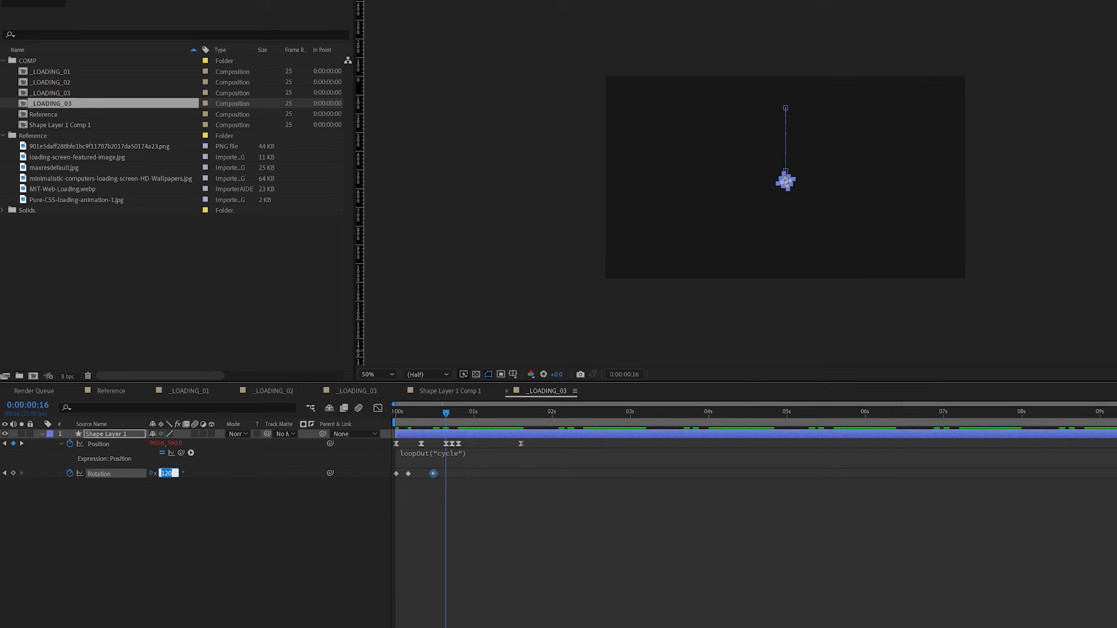
type("180")
key("Return")
Add a Rotation keyframe holding 180° at 1 second 15 frames, in line with the last Position keyframe
key("k")
key("k")
key("k")
key("Home")
key("F2")
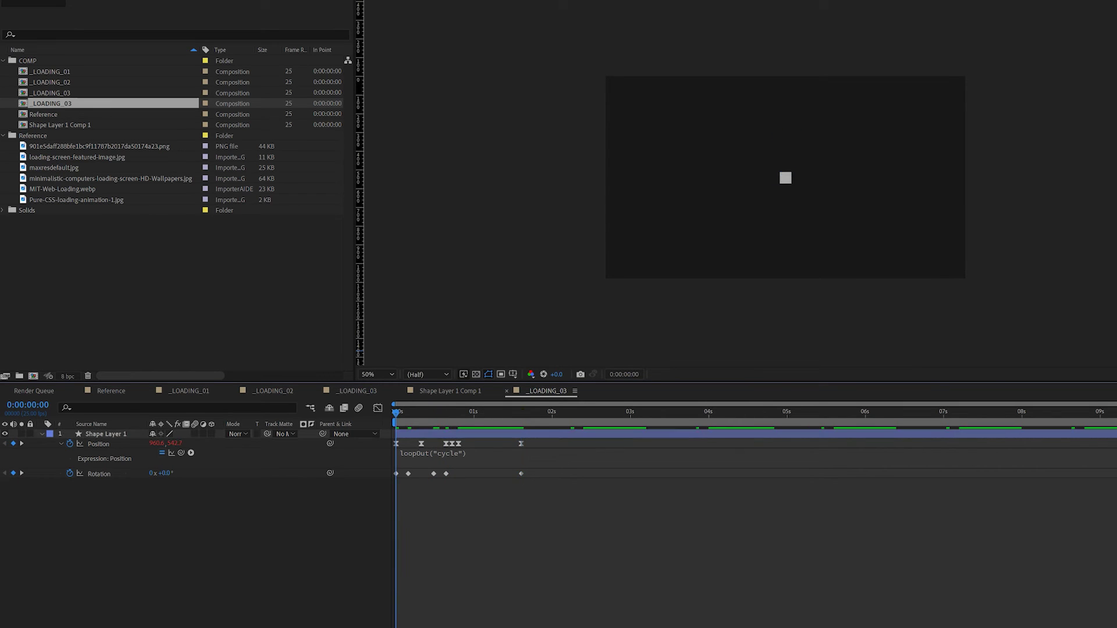
Preview the rotating bounce from the start and examine the square up to its last keyframe
key("space")
key("space")
key("Page_Down")
key("Page_Down")
key("Page_Down")
key("Page_Down")
key("Page_Down")
key("k")
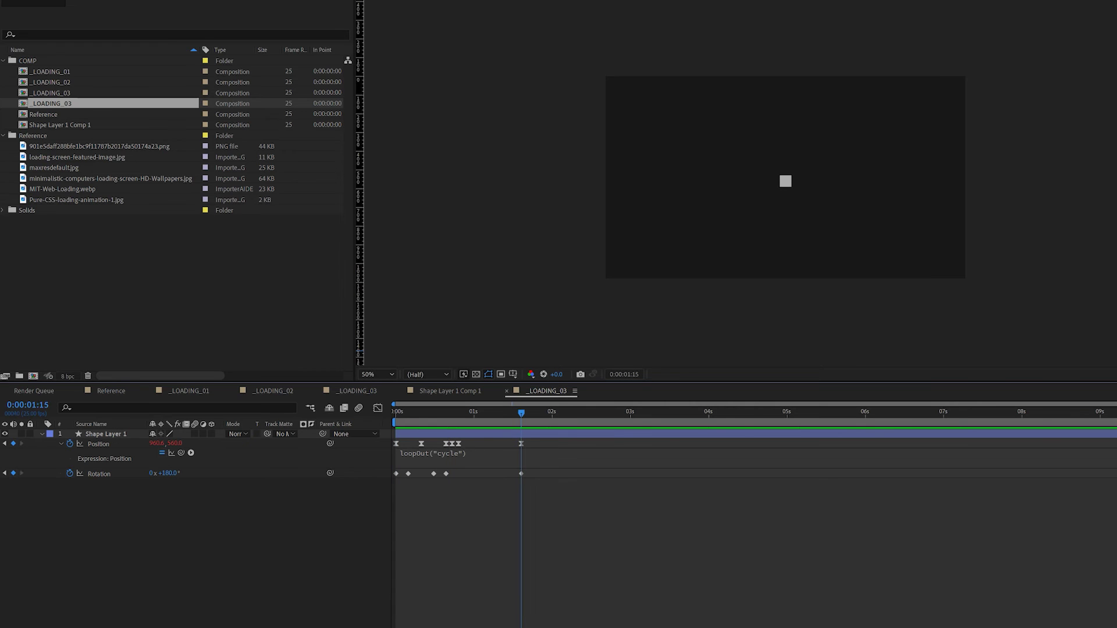
Loop the square's Rotation with the expression loopOut("cycle") and preview it from the start
left_click(69, 474, "alt")
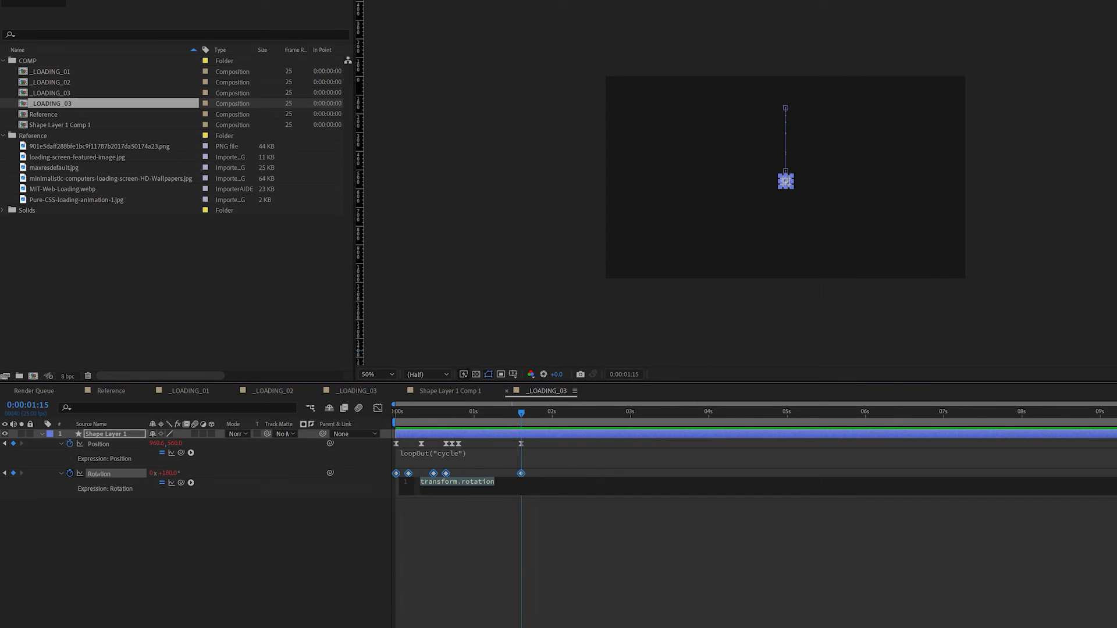
type("loopOut(\"cy")
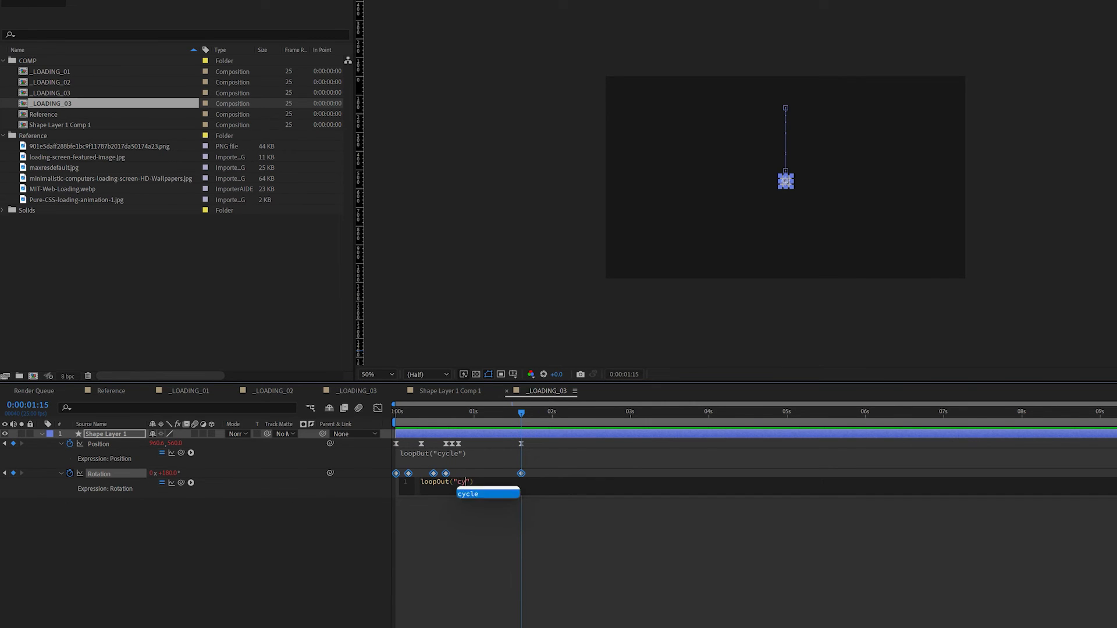
type("cle")
key("F2")
left_click_drag(521, 412, 396, 412)
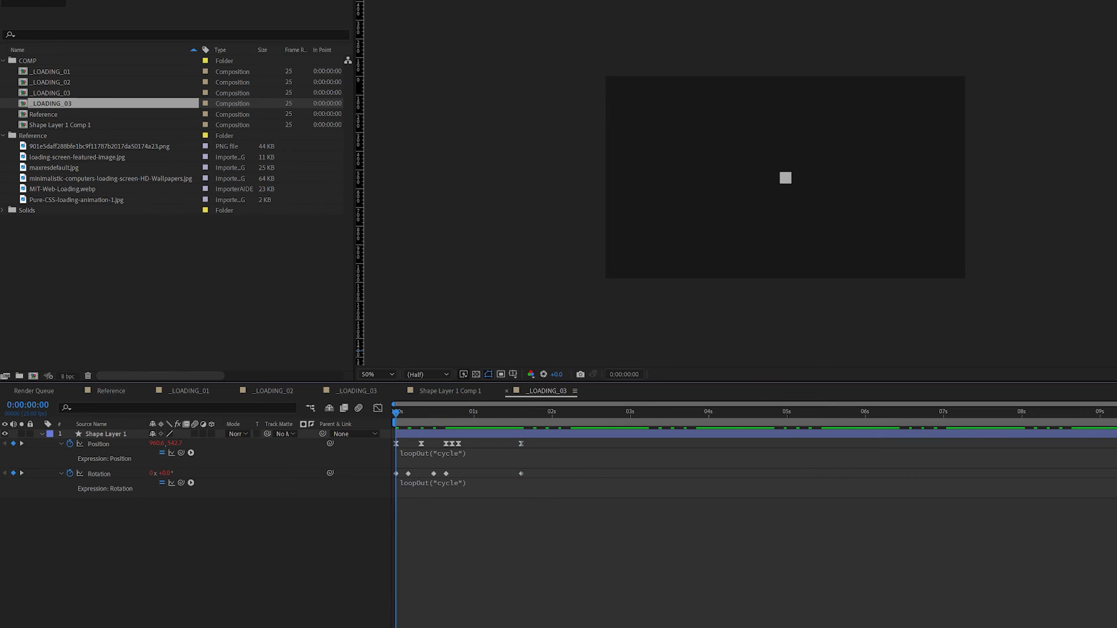
key("space")
key("space")
Duplicate Shape Layer 1 twice, arrange the copies below the original and preview the stack
left_click(105, 434)
key("u")
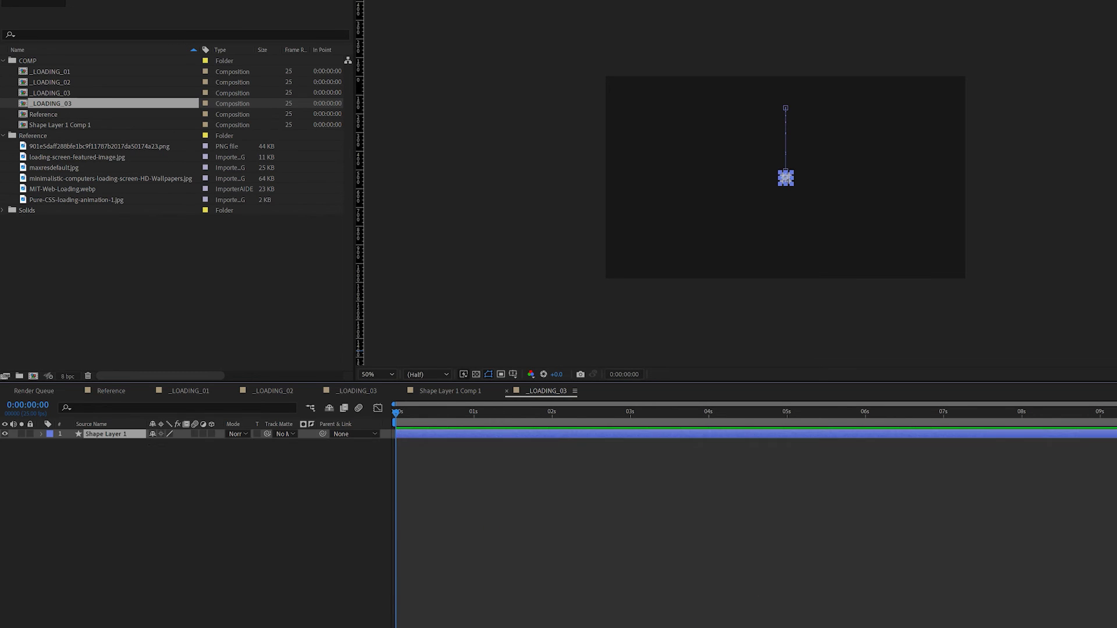
key("ctrl+d")
key("ctrl+d")
key("ctrl+[")
key("ctrl+[")
left_click(105, 434)
key("ctrl+[")
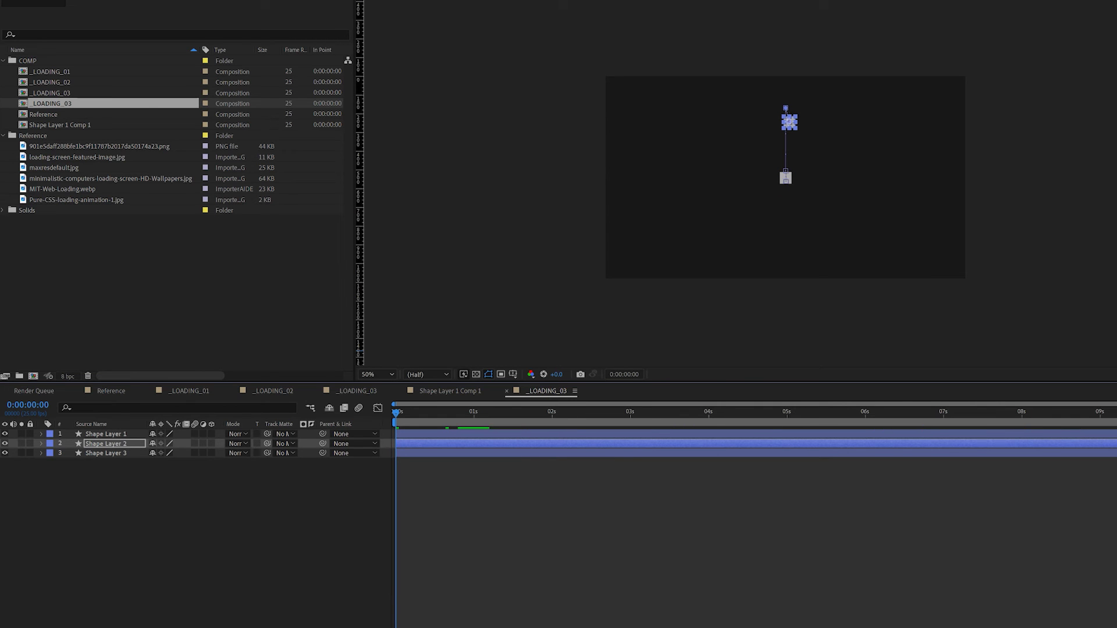
key("space")
key("F2")
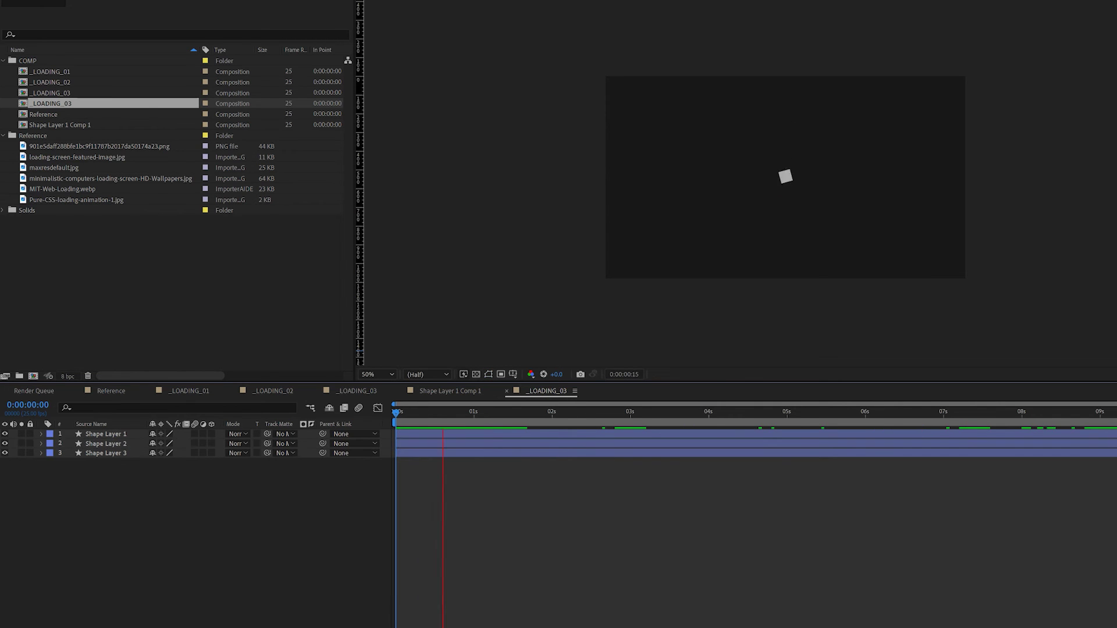
key("space")
Delay Shape Layer 2's keyframes by 4 frames and Shape Layer 3's by 8 frames, and play the staggered animation
left_click_drag(101, 475, 95, 433)
key("u")
left_click(106, 463)
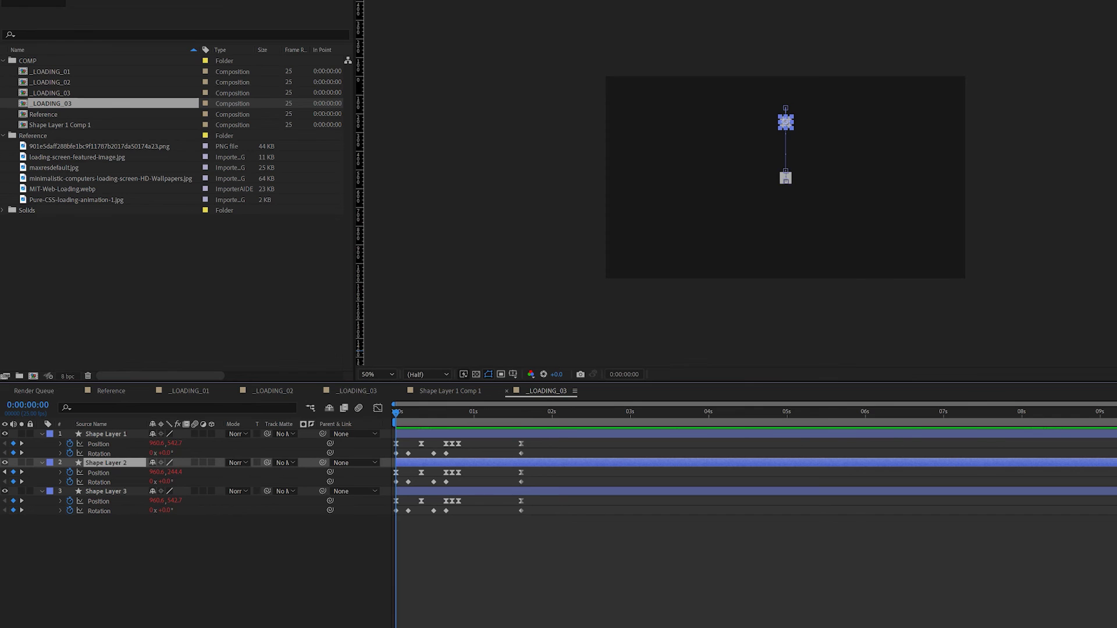
left_click(98, 472)
left_click(106, 462)
key("space")
left_click(406, 411)
left_click_drag(430, 463, 395, 463)
key("Home")
key("ctrl+Down")
key("space")
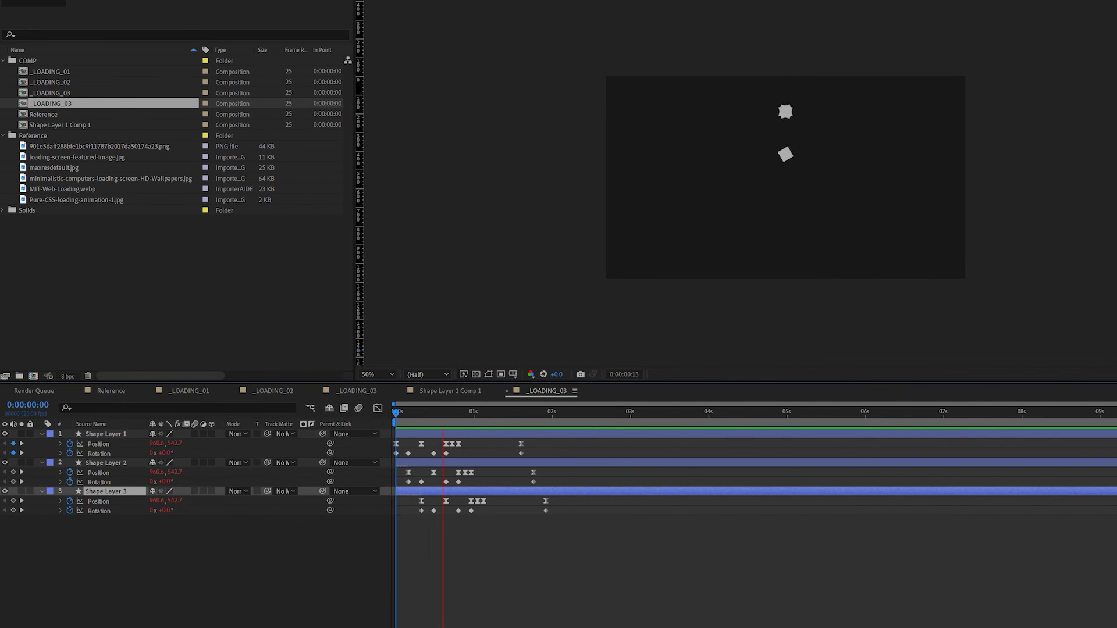
Try to spread Shape Layer 2 and Shape Layer 3 horizontally using the X Position of a Transform effect on each
key("space")
key("ctrl+Up")
key("ctrl+alt+shift+e")
left_click(209, 3)
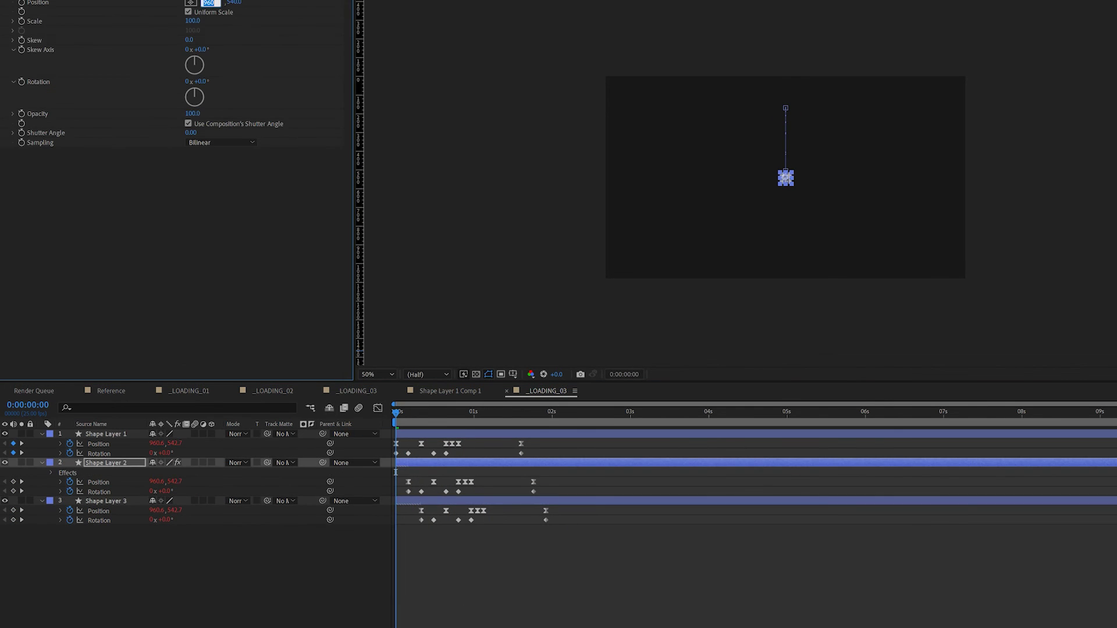
key("ctrl+Down")
key("ctrl+alt+shift+e")
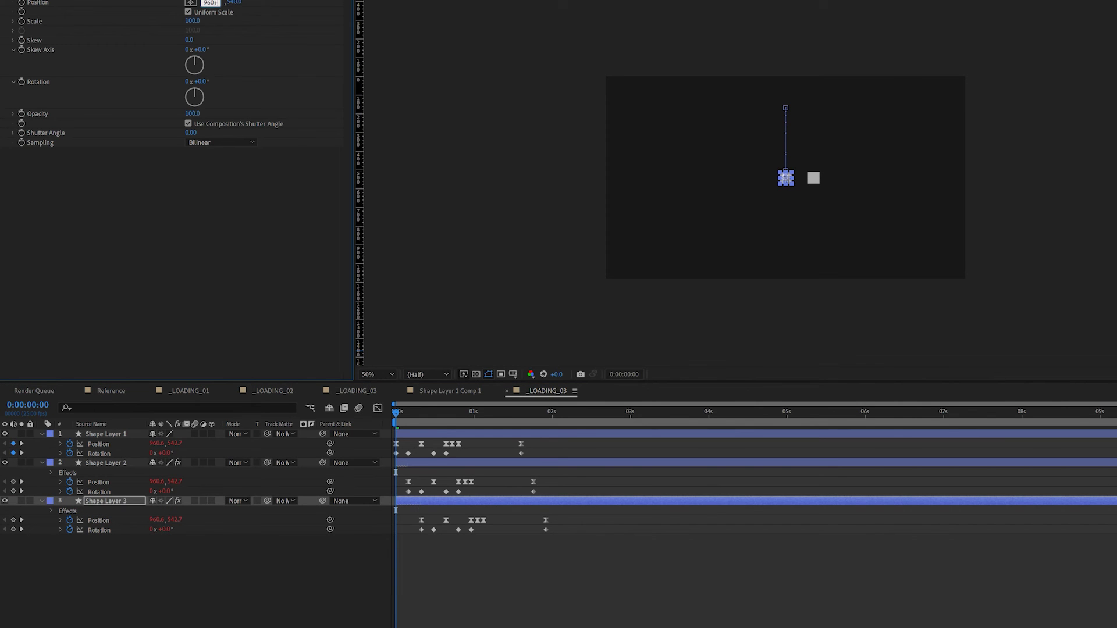
key("Return")
key("F2")
key("space")
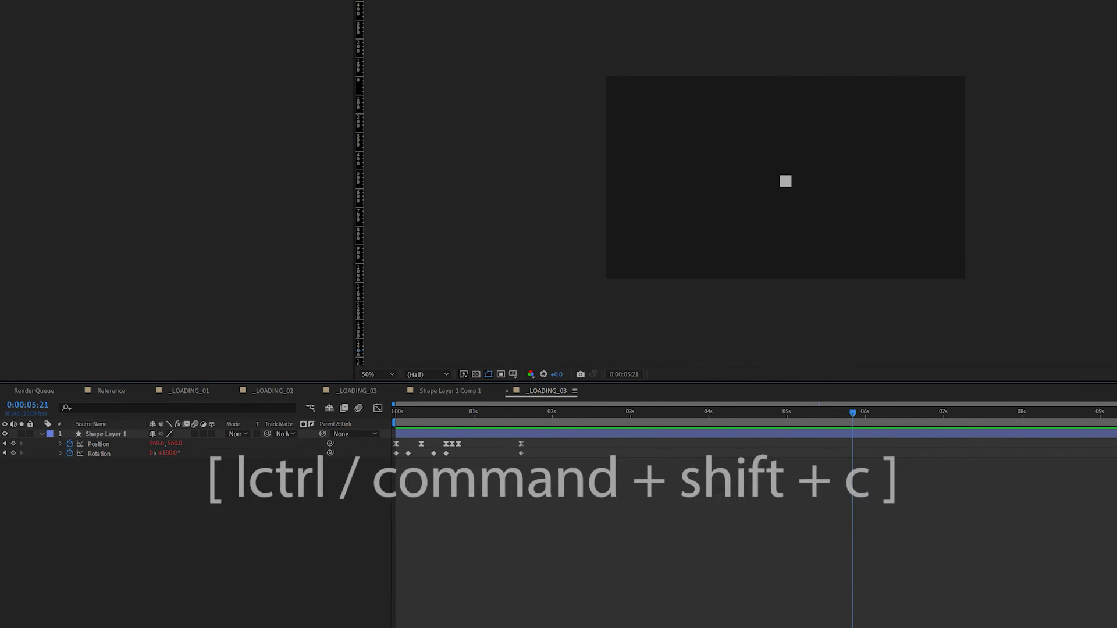
Pre-compose the animated Shape Layer 1 in _LOADING_03
key("space")
left_click(94, 424)
left_click(103, 434)
right_click(103, 436)
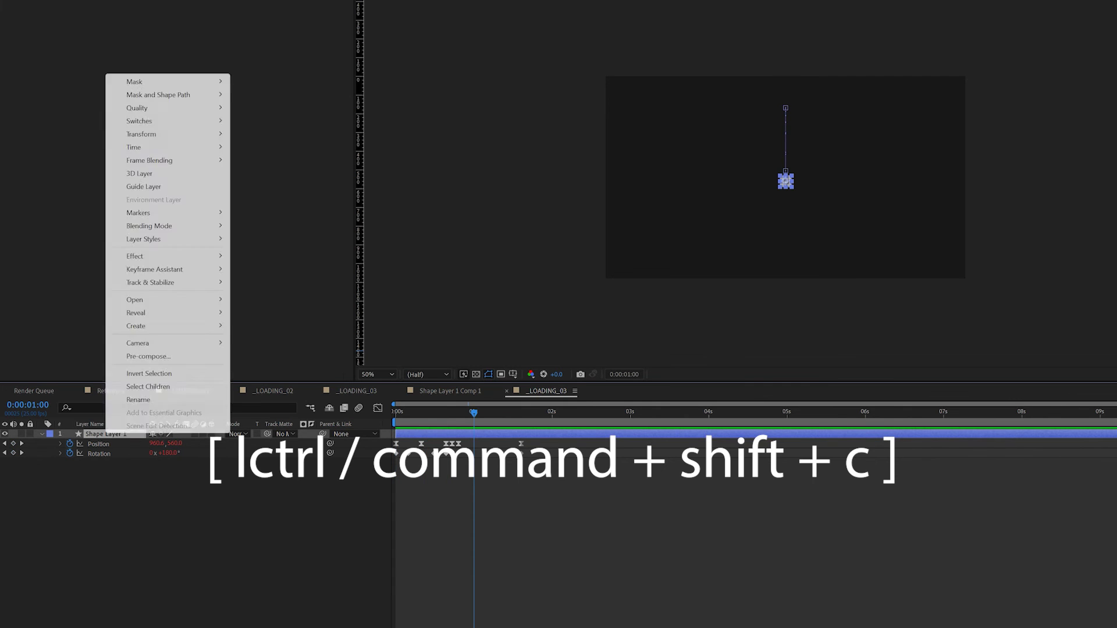
left_click(130, 357)
key("Return")
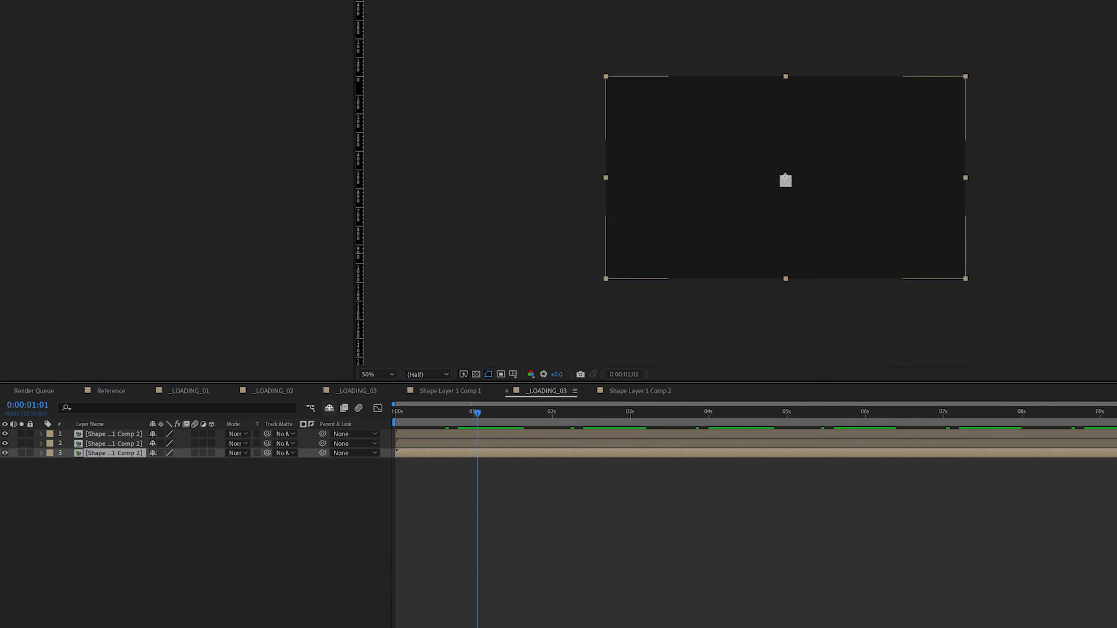
Offset the second precomp layer's X Position by +100, to 1060
key("Home")
key("space")
key("space")
key("ctrl+Up")
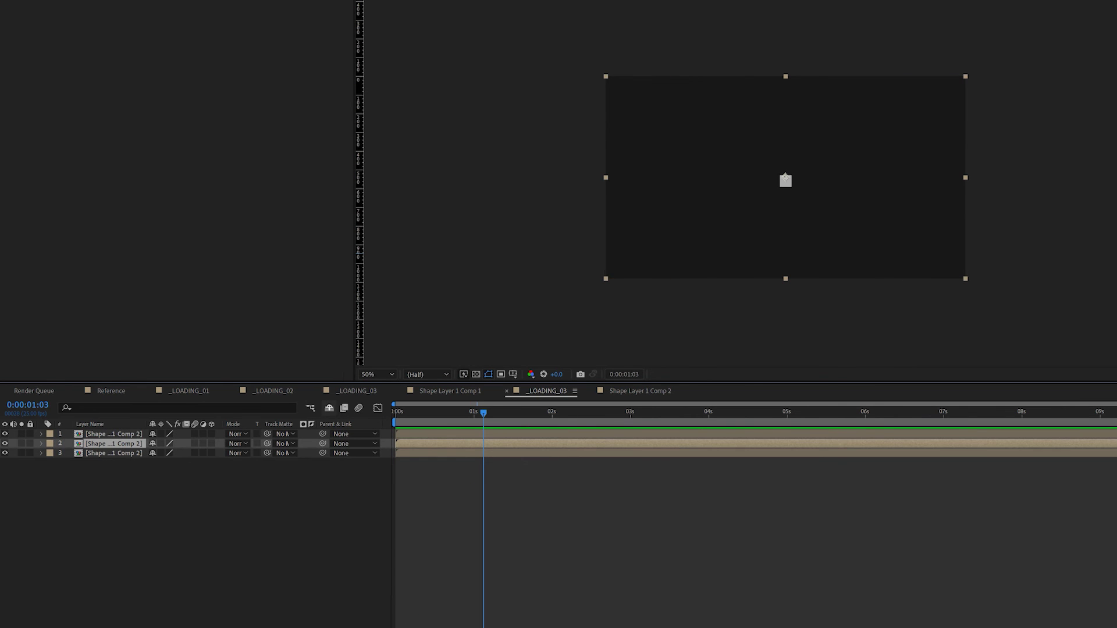
key("p")
left_click(157, 452)
type("+100")
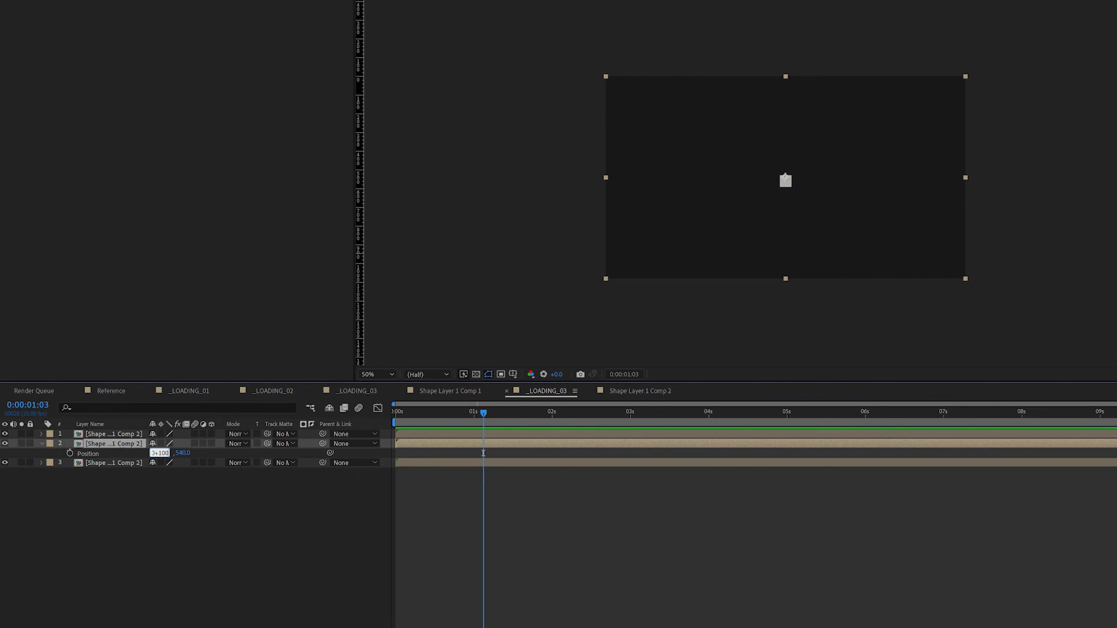
key("Return")
Set the third precomp layer's X Position to 1160 and play the animation
key("ctrl+Down")
key("p")
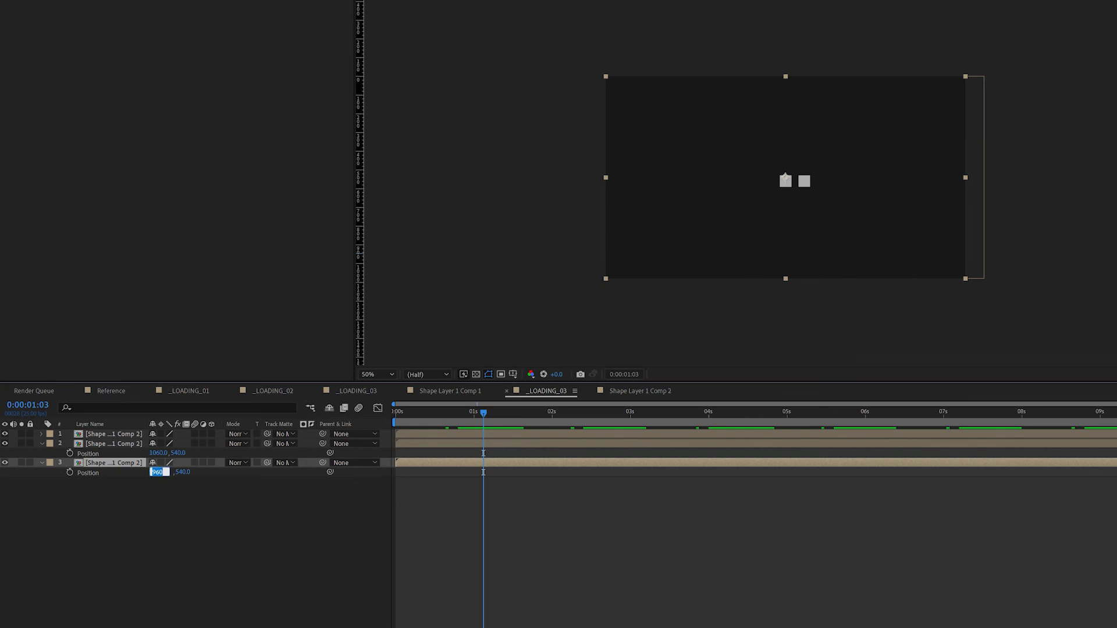
type("0")
key("Return")
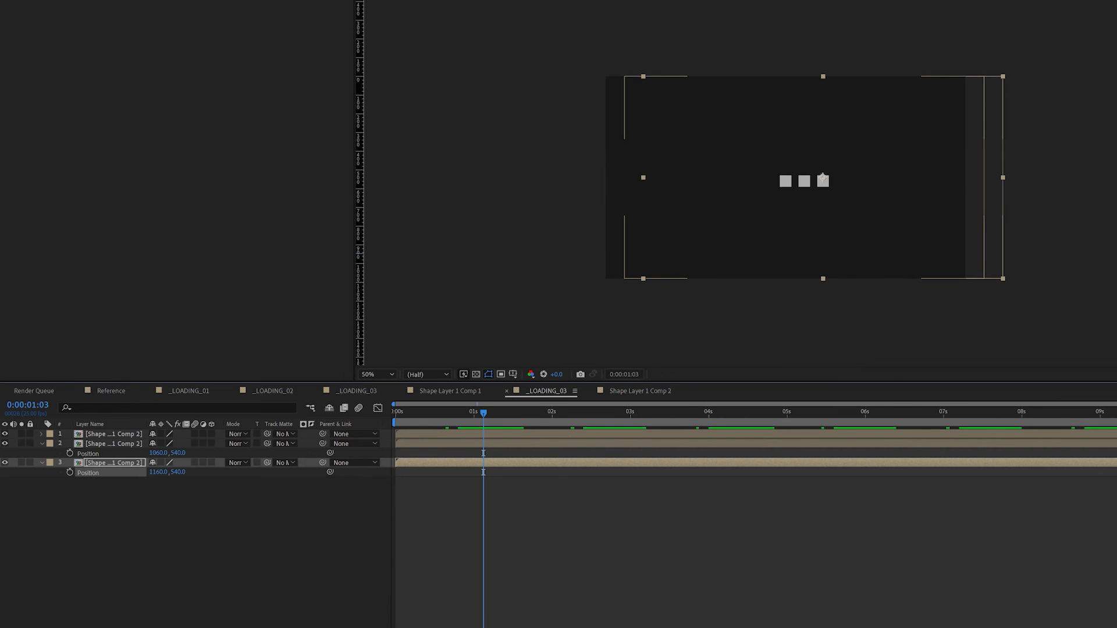
key("space")
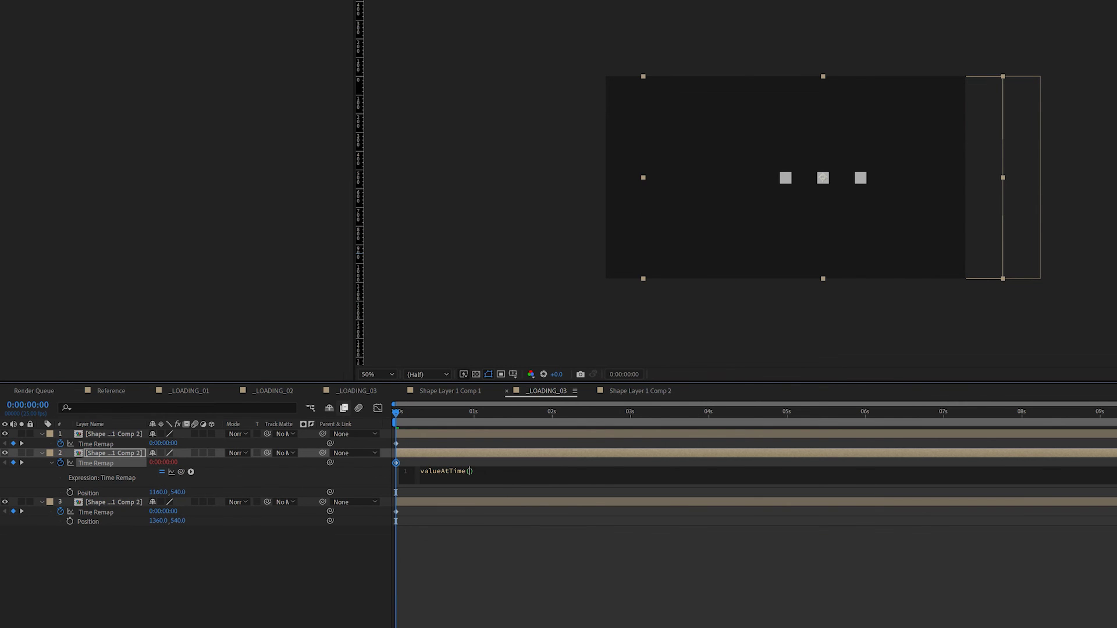
Set the second layer's Time Remap expression to valueAtTime(time-0.33) and copy the expression to the third layer's Time Remap
type("-0.33")
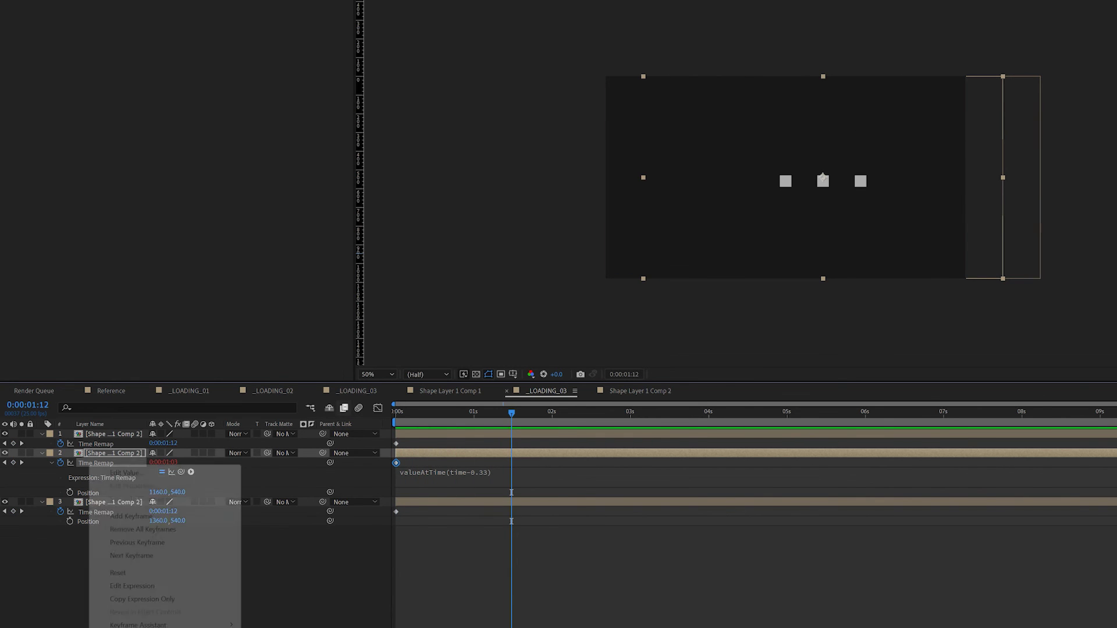
left_click(142, 599)
right_click(98, 512)
key("Escape")
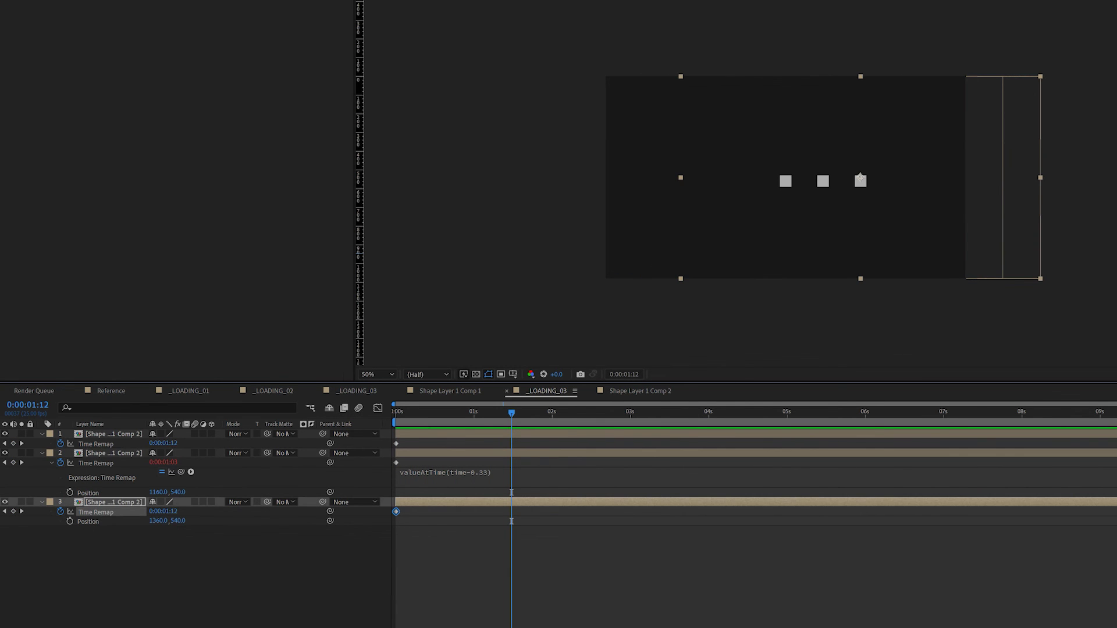
key("ctrl+v")
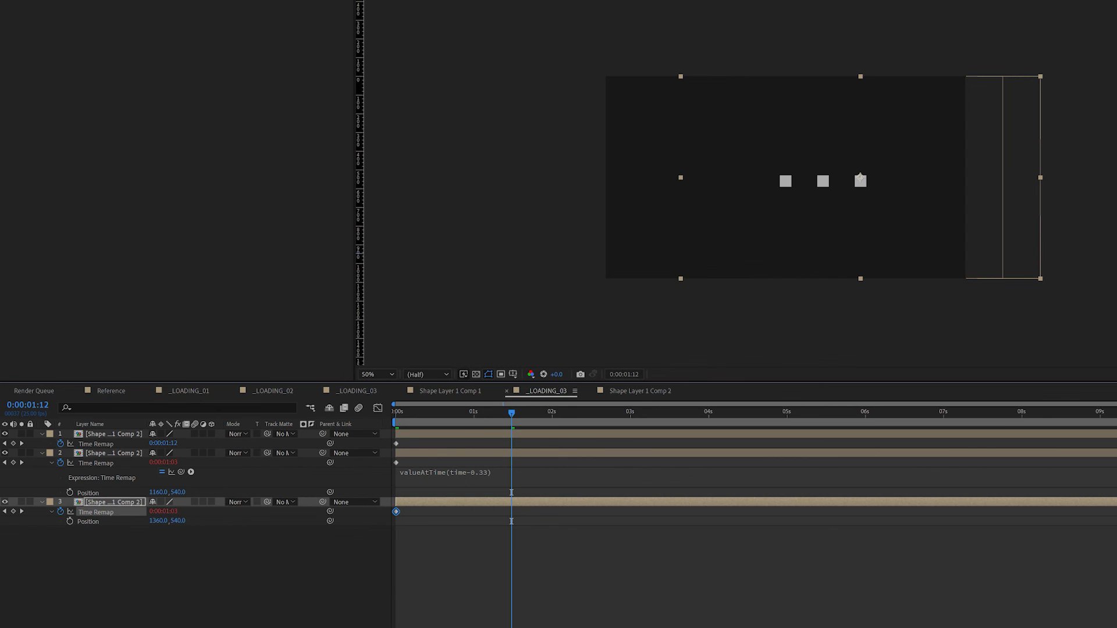
Double the third layer's delay with the Time Remap expression valueAtTime(time-0.33*2) and preview the stagger
left_click(498, 519)
left_click(498, 519)
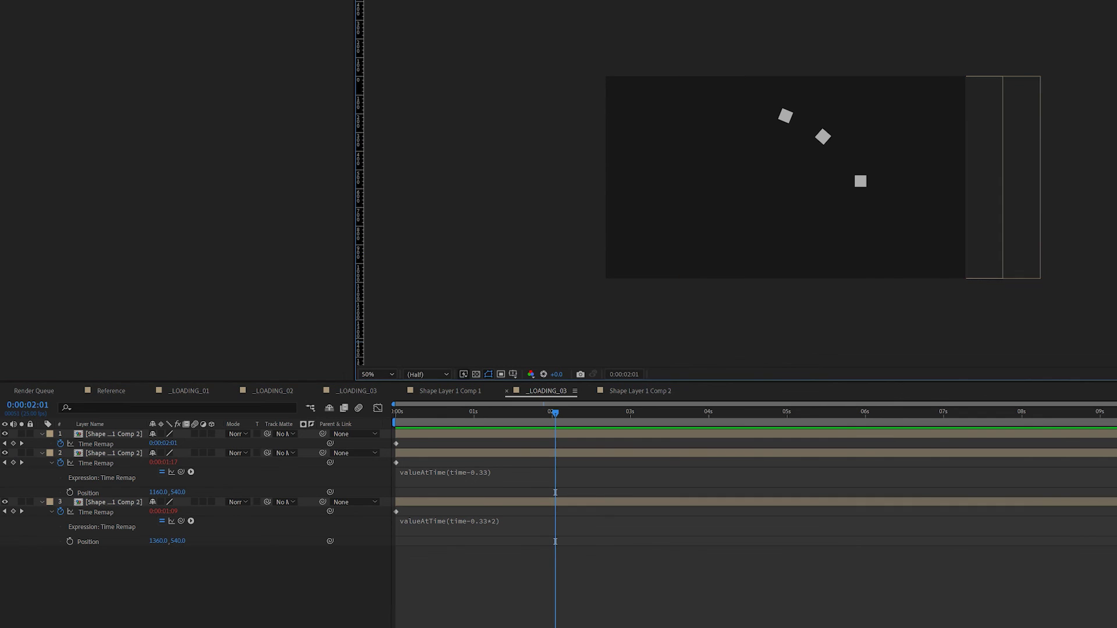
key("space")
Change the second layer's Time Remap expression to valueAtTime(time-0.33*(index-1))
left_click(498, 521)
left_click(498, 472)
left_click(498, 471)
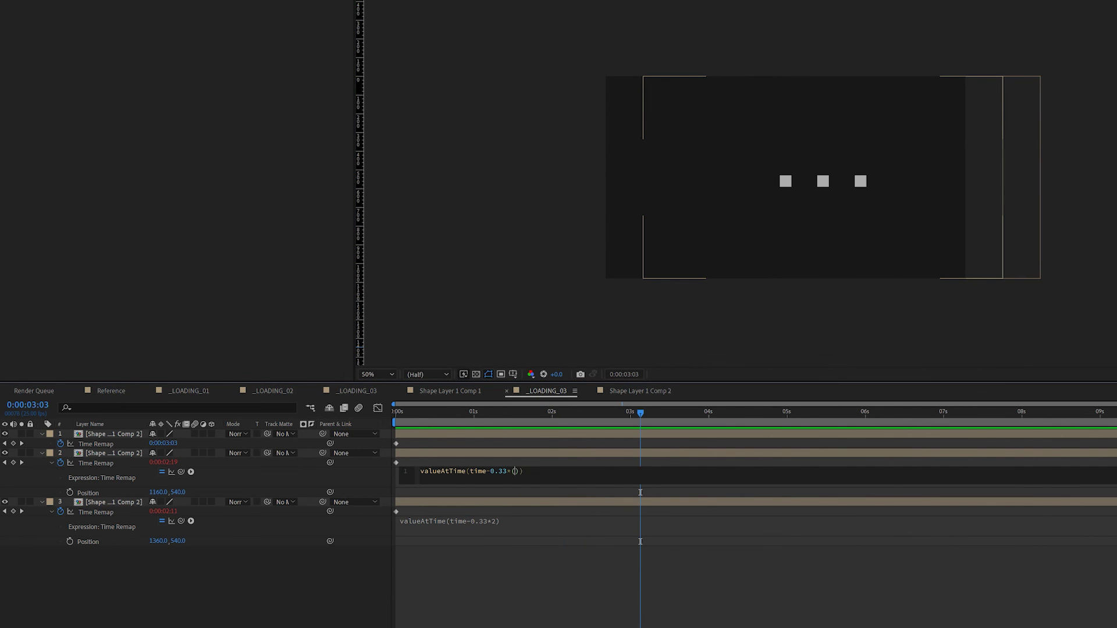
type("index-1")
key("KP_Enter")
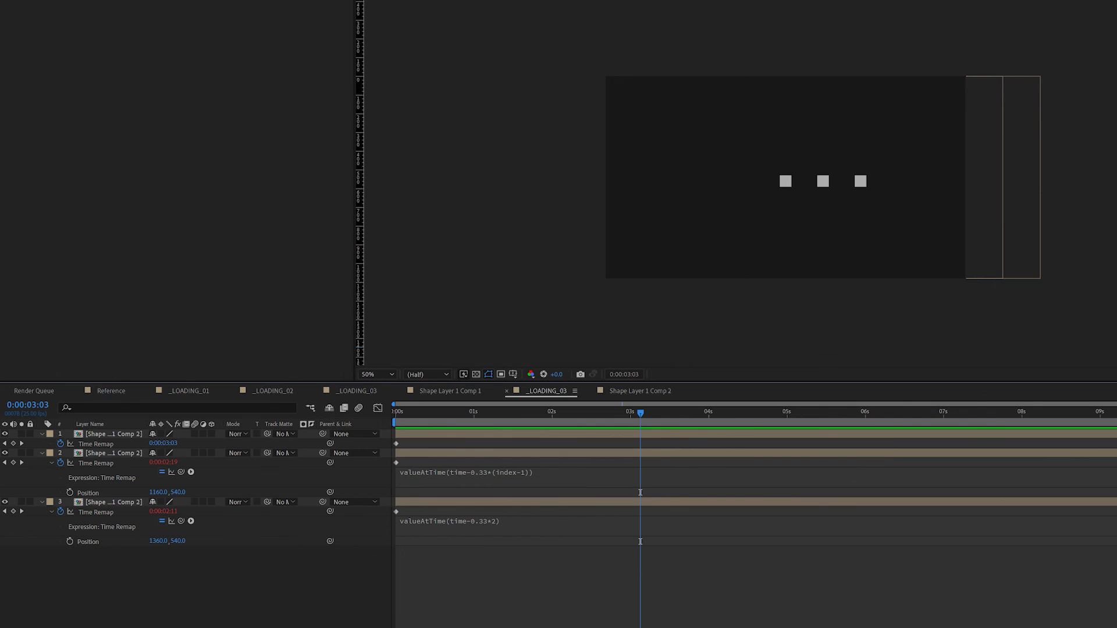
Reuse the copied (index-1) term as the multiplier in the third layer's Time Remap expression
left_click(498, 472)
left_click(498, 471)
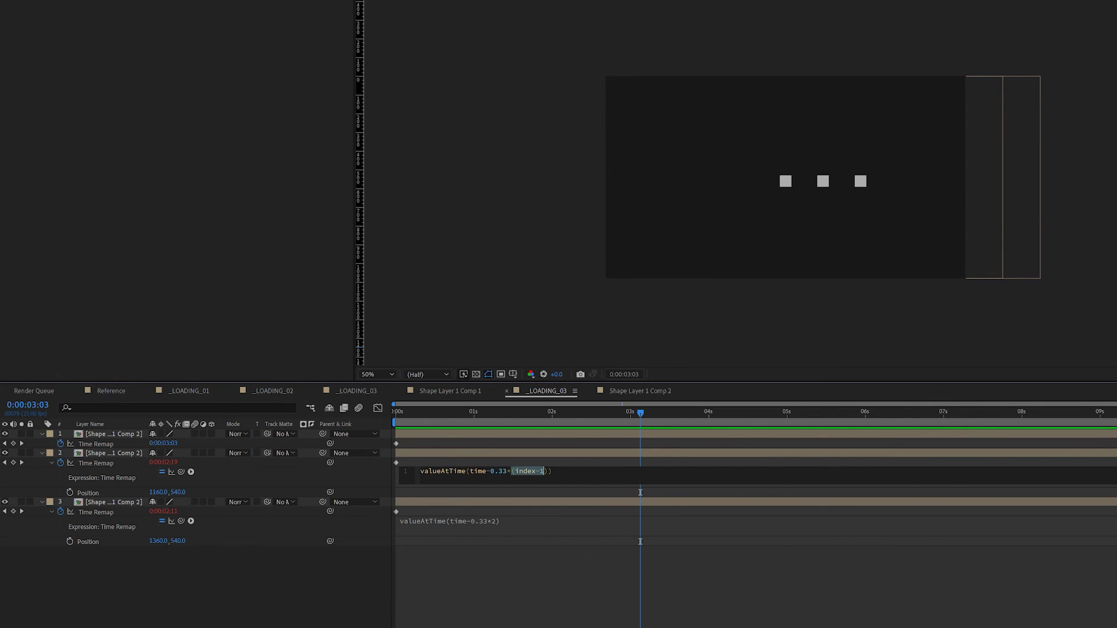
key("ctrl+c")
left_click(510, 521)
left_click(511, 521)
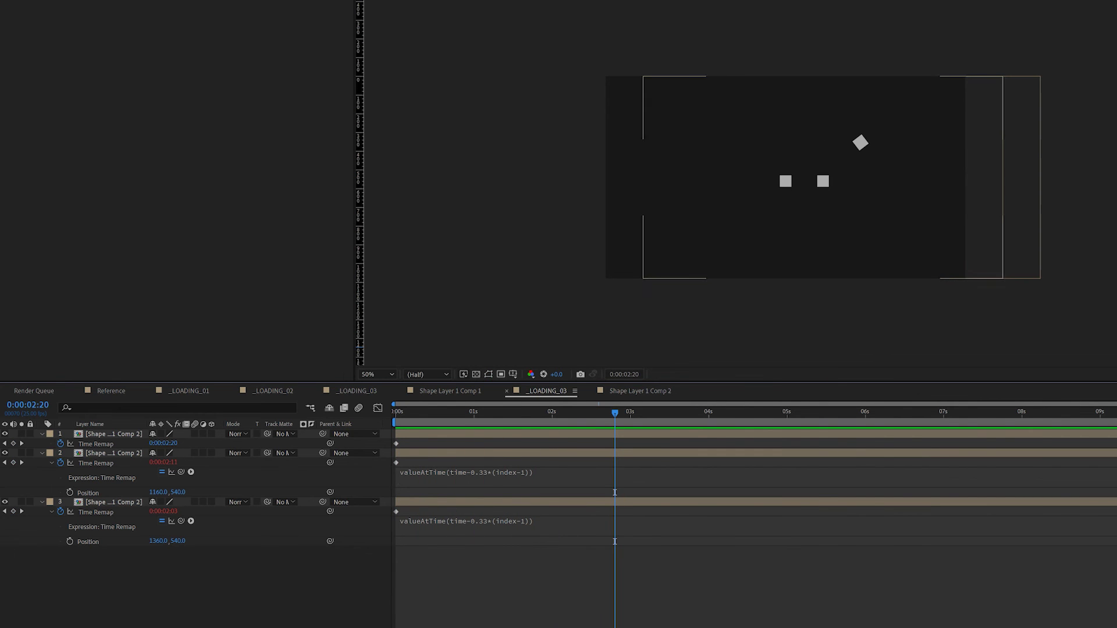
Reduce the delay in the third layer's Time Remap expression to 0.25 and preview the animation
left_click(498, 472)
left_click(498, 471)
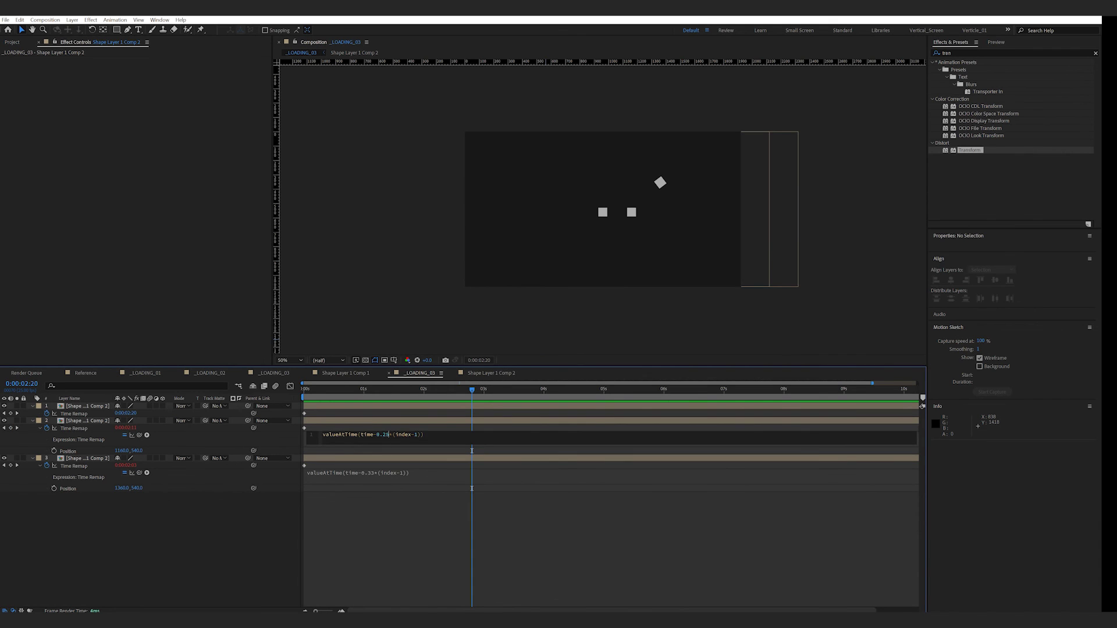
left_click(511, 521)
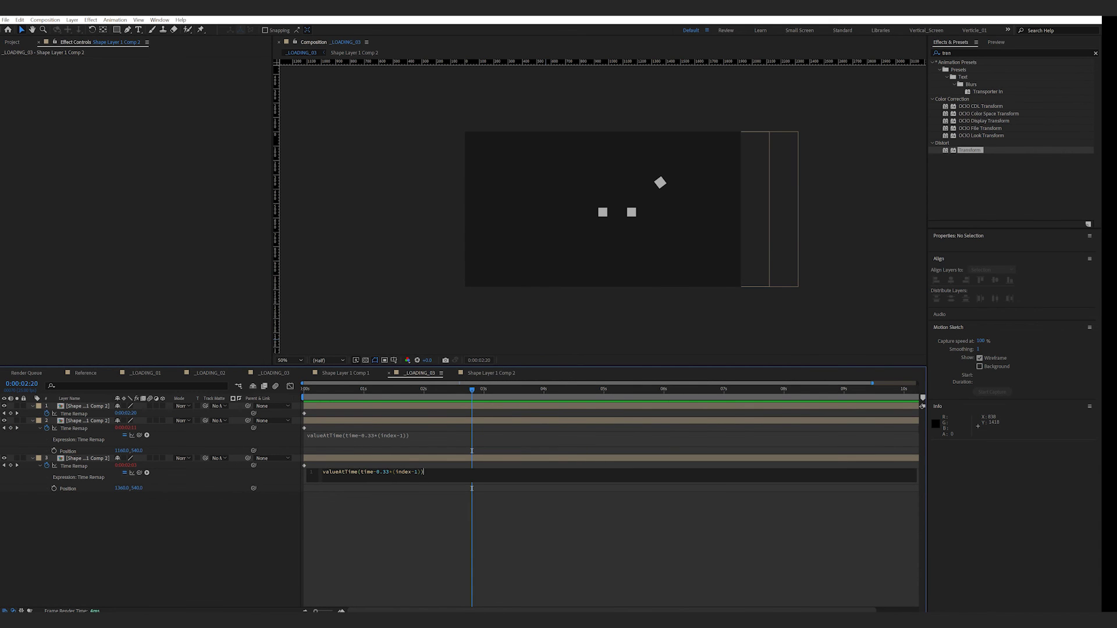
type("25")
key("KP_Enter")
key("space")
key("space")
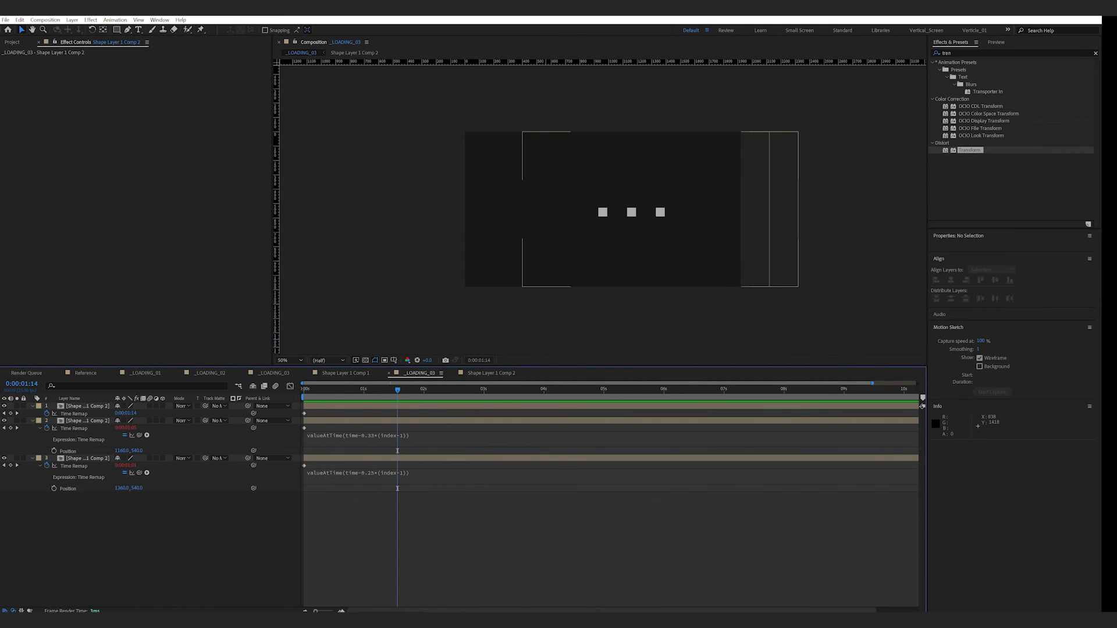
Set the delay in the second layer's Time Remap expression to 0.25 as well and preview the result
left_click(376, 436)
key("BackSpace")
key("BackSpace")
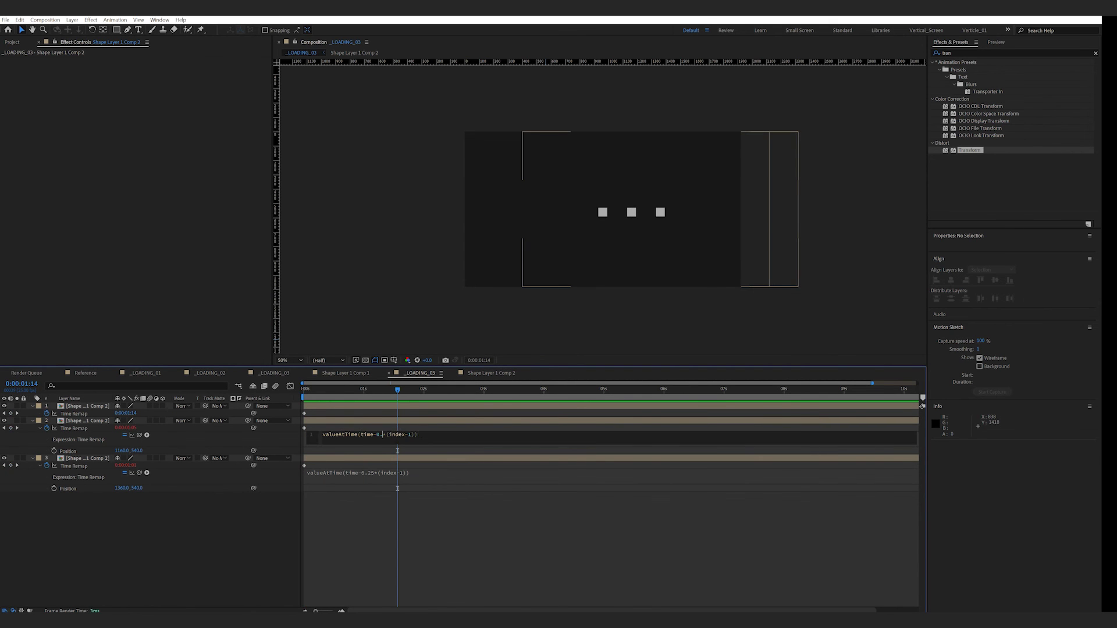
type("25")
key("KP_Enter")
key("space")
Create a null object named Control and add a slider effect to it for the offset value
right_click(93, 432)
mouse_move(110, 437)
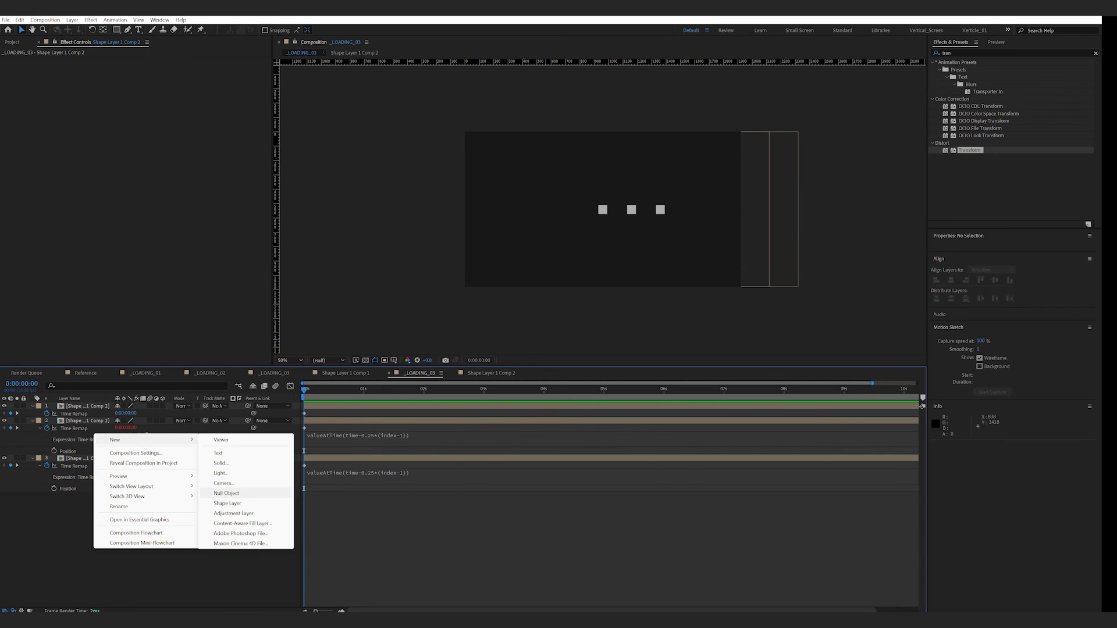
left_click(245, 484)
key("Return")
right_click(87, 151)
mouse_move(145, 284)
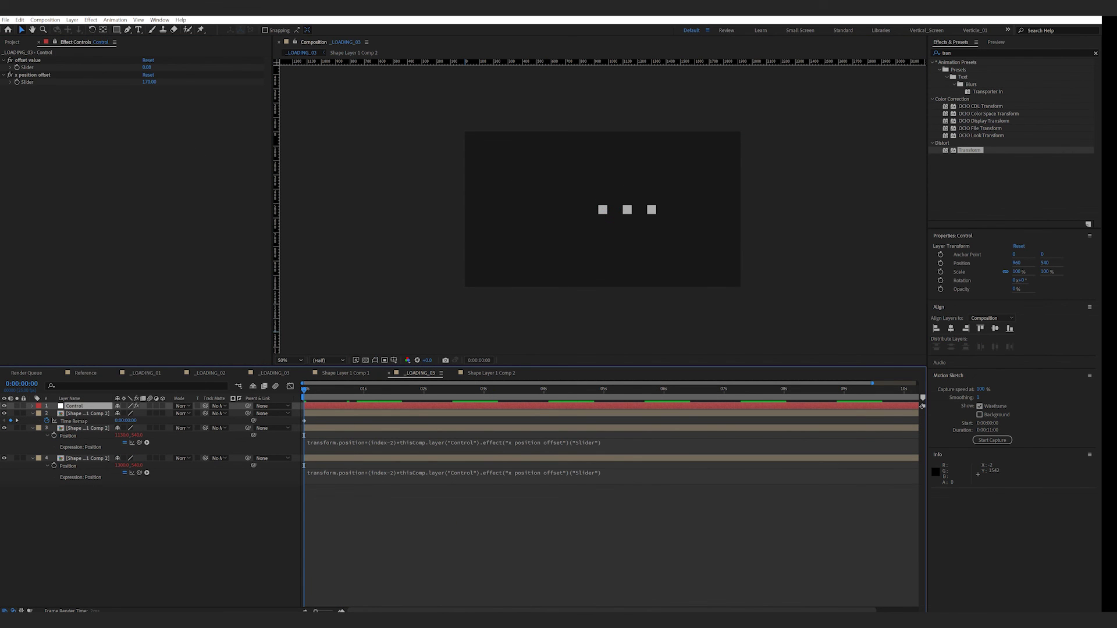
Preview the three squares with the slider-driven spacing and open the first square's precomp
key("space")
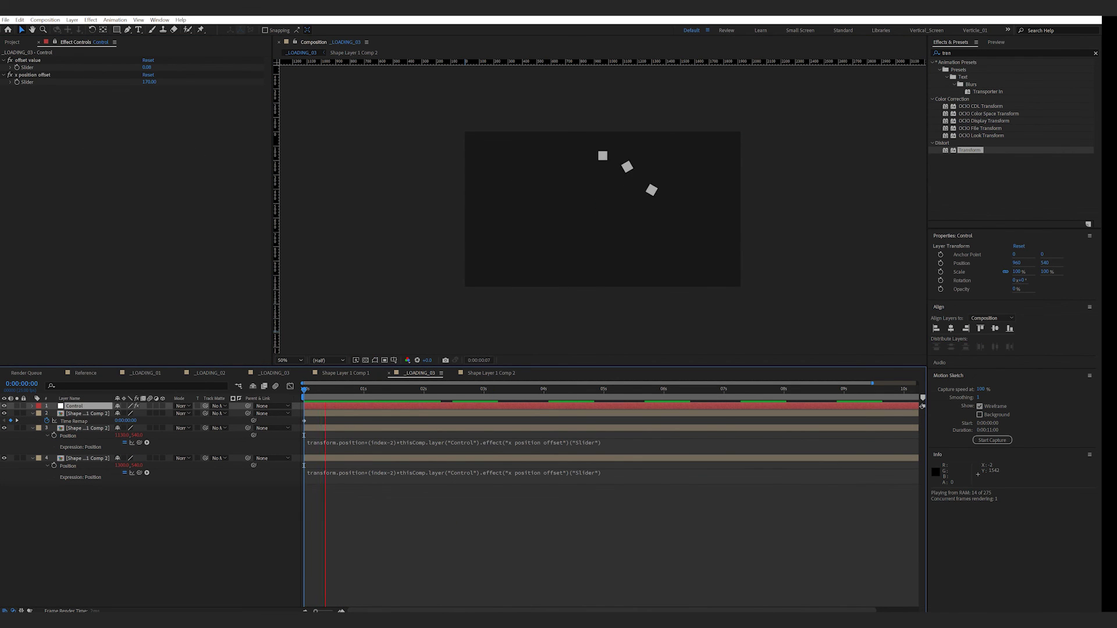
key("space")
double_click(88, 413)
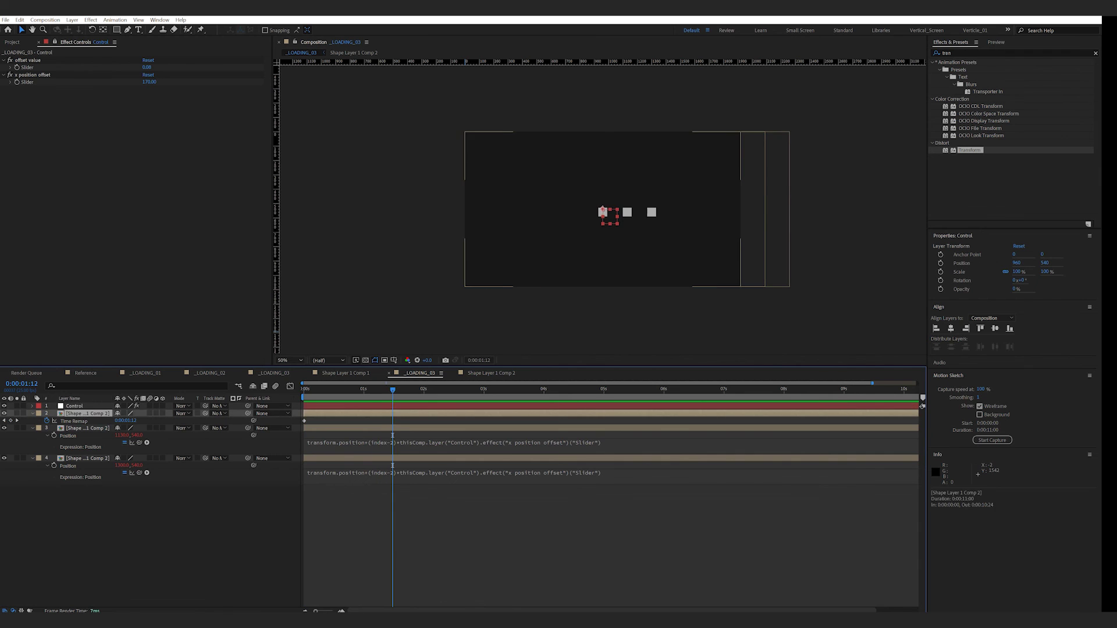